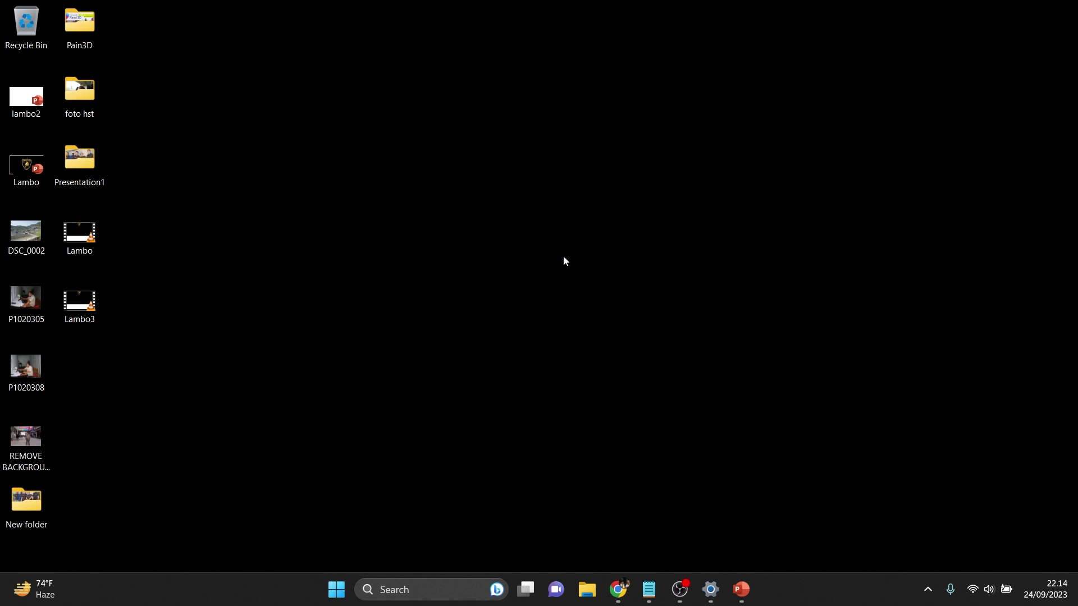
Review and select the two website links in the notes, then put the notes away
{"action": "left_click", "coordinate": [649, 590]}
{"action": "left_click", "coordinate": [393, 254]}
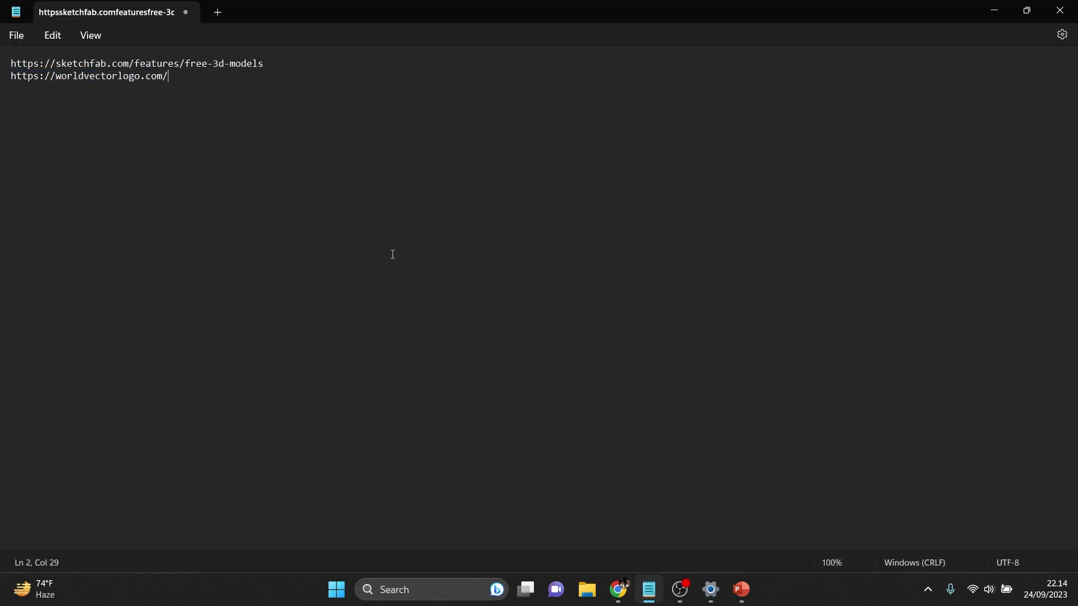
{"action": "left_click_drag", "start_coordinate": [274, 64], "coordinate": [20, 60]}
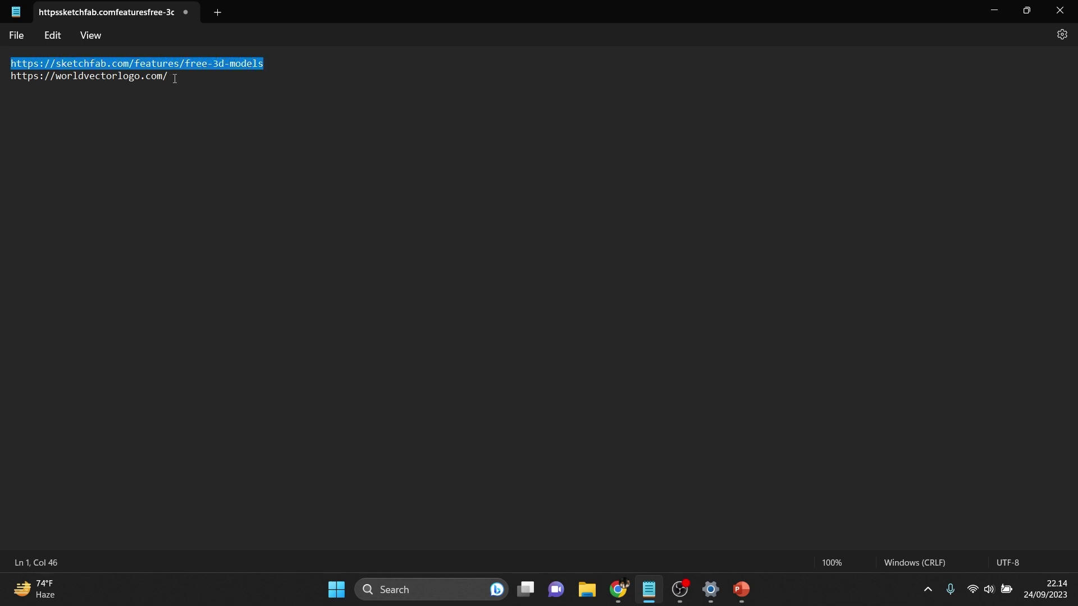
{"action": "left_click_drag", "start_coordinate": [175, 78], "coordinate": [3, 94]}
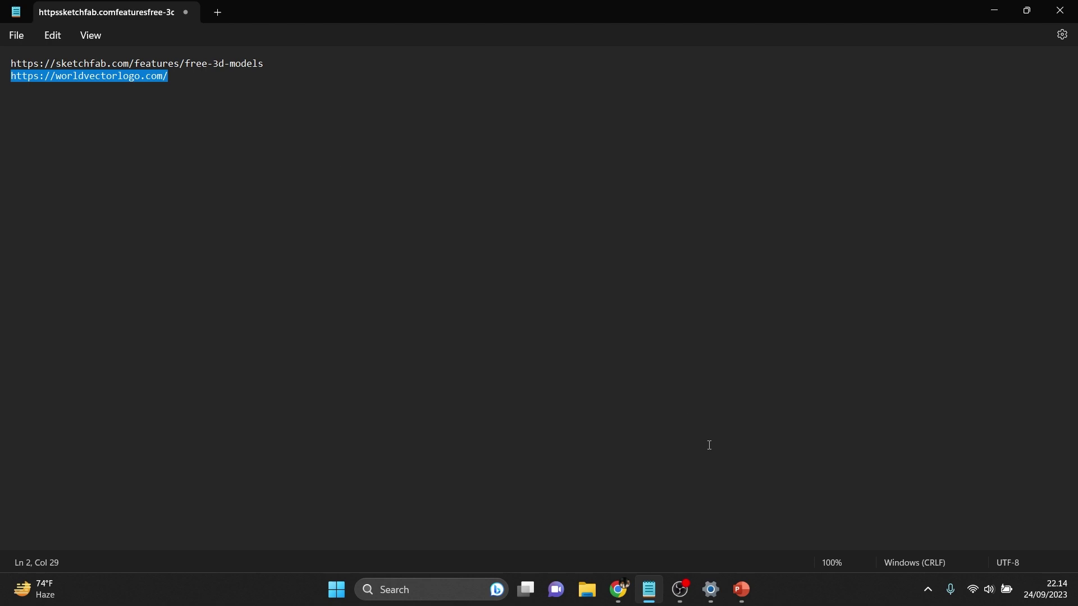
{"action": "left_click", "coordinate": [996, 10]}
{"action": "mouse_move", "coordinate": [740, 590]}
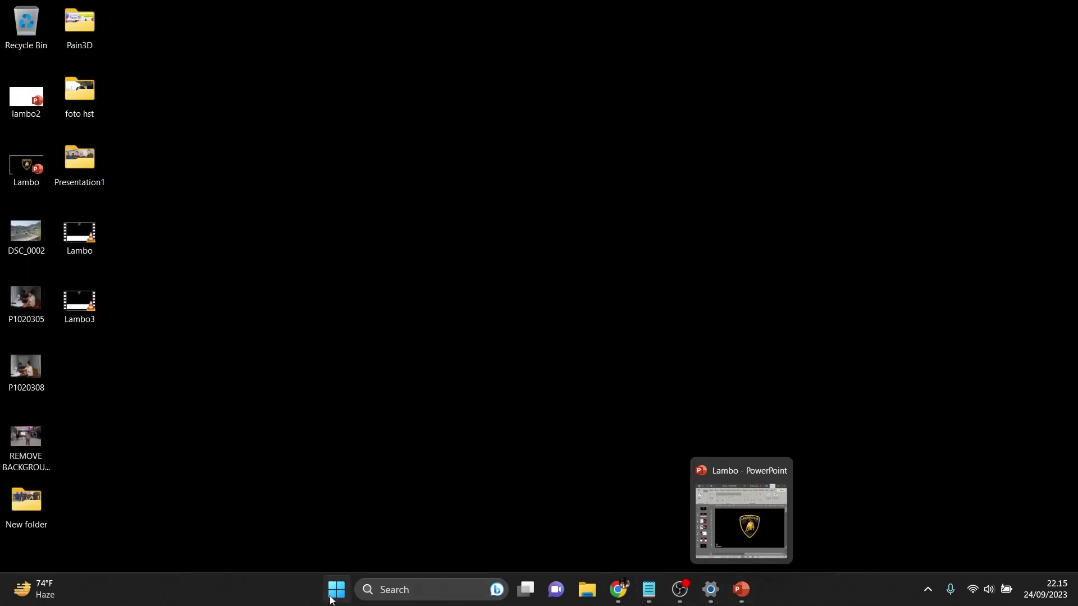
Launch PowerPoint, start a blank presentation and delete the title and subtitle placeholders
{"action": "left_click", "coordinate": [337, 589]}
{"action": "left_click", "coordinate": [568, 163]}
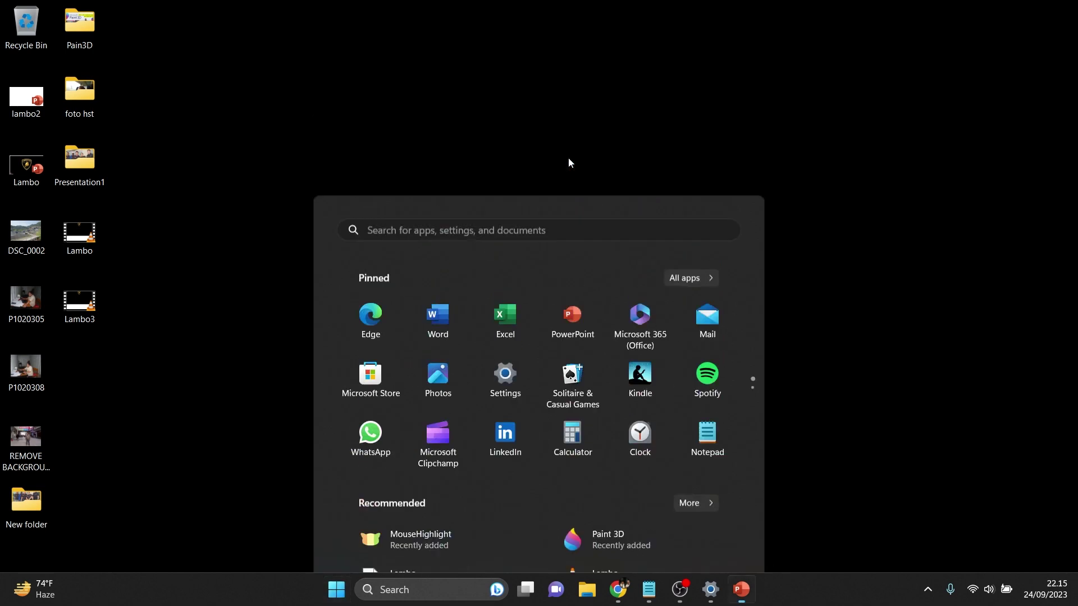
{"action": "left_click", "coordinate": [810, 175]}
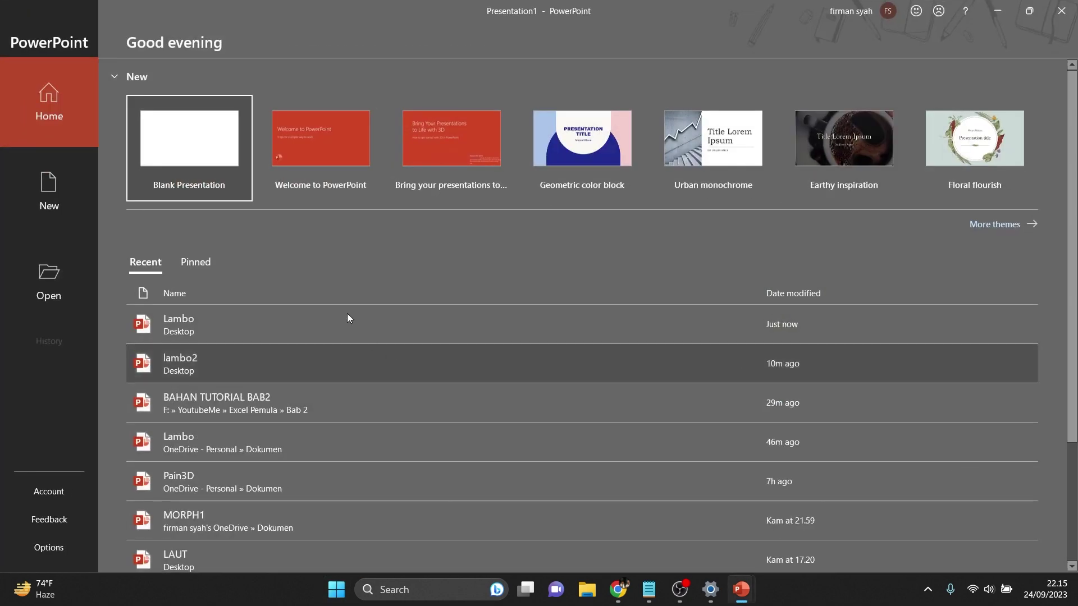
{"action": "left_click", "coordinate": [228, 137]}
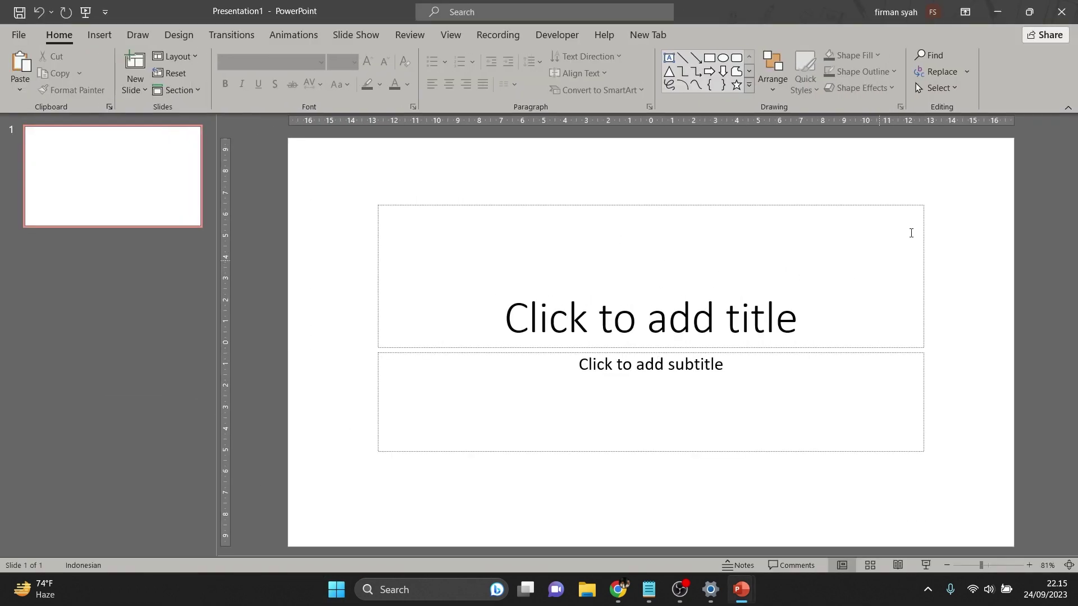
{"action": "left_click_drag", "start_coordinate": [949, 189], "coordinate": [349, 486]}
{"action": "key", "text": "Delete"}
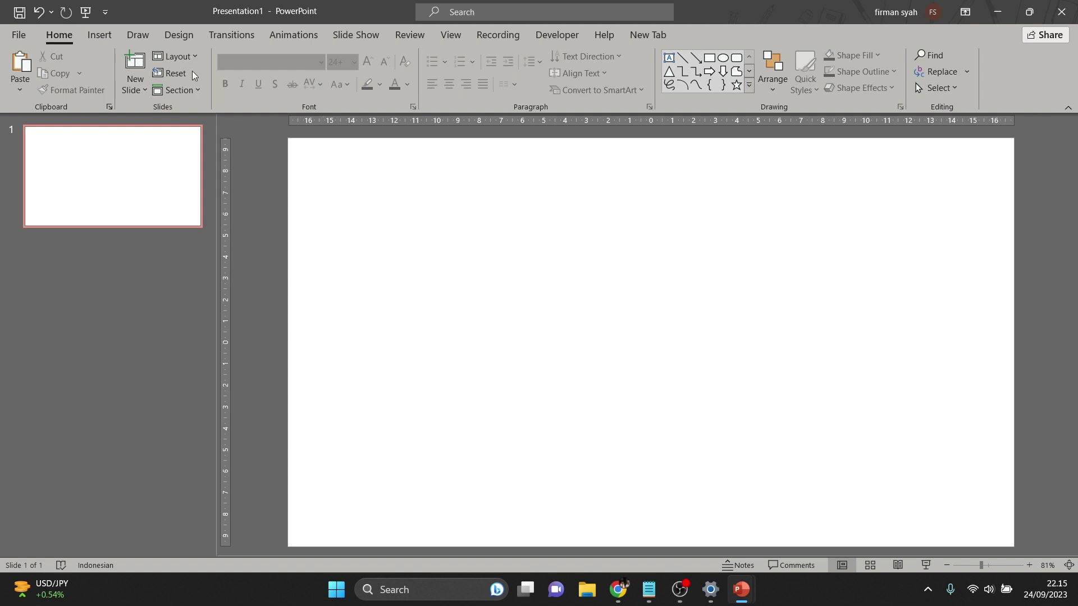
Draw a rectangle stretched edge to edge over slide 1 and style it solid black
{"action": "left_click", "coordinate": [99, 34]}
{"action": "left_click", "coordinate": [112, 85]}
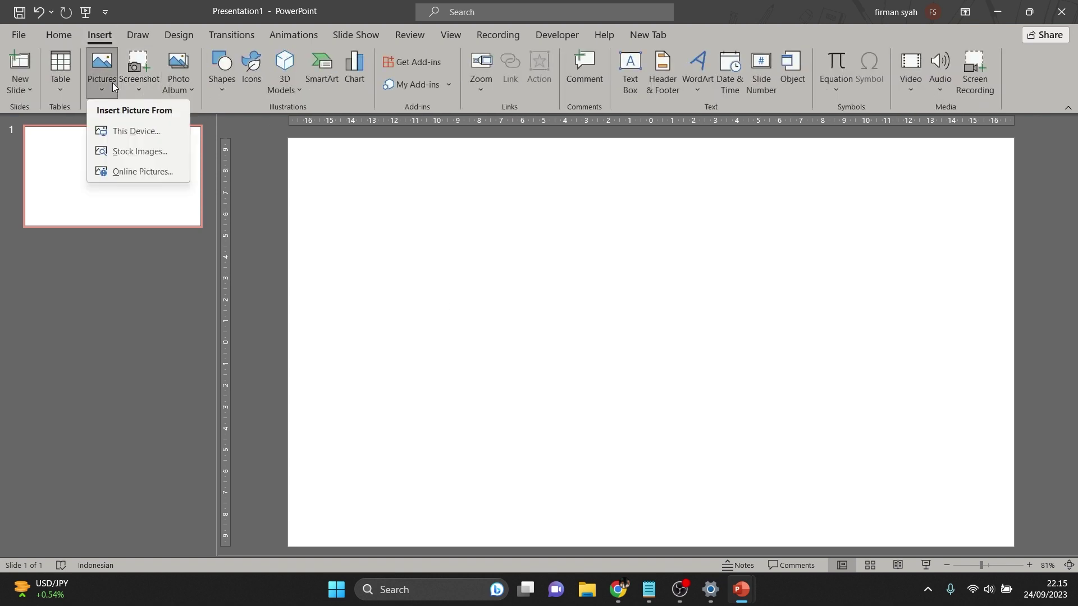
{"action": "left_click", "coordinate": [225, 84]}
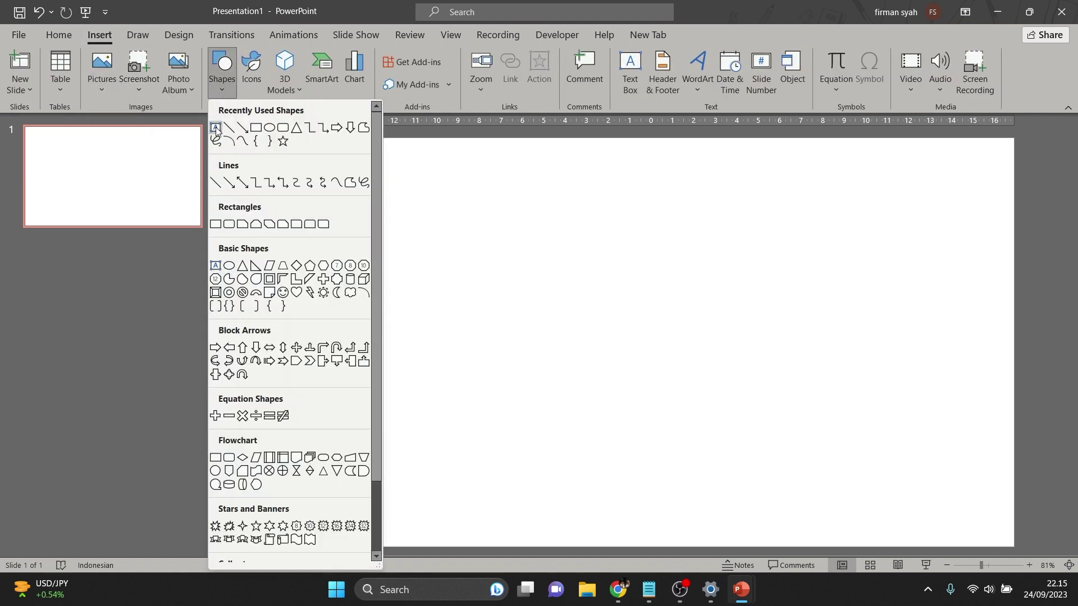
{"action": "left_click", "coordinate": [269, 128]}
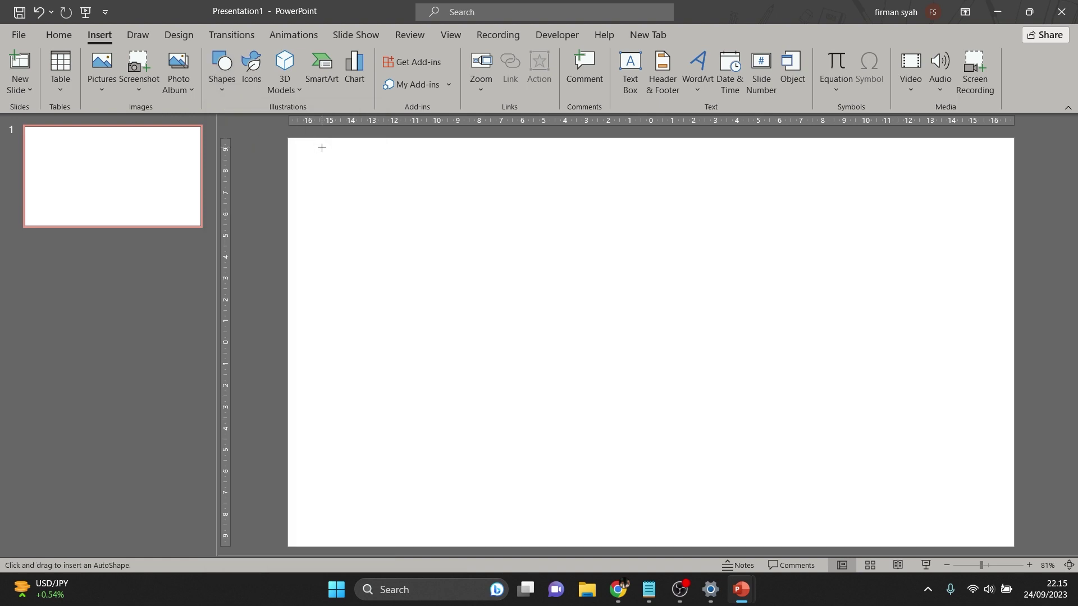
{"action": "left_click", "coordinate": [292, 139]}
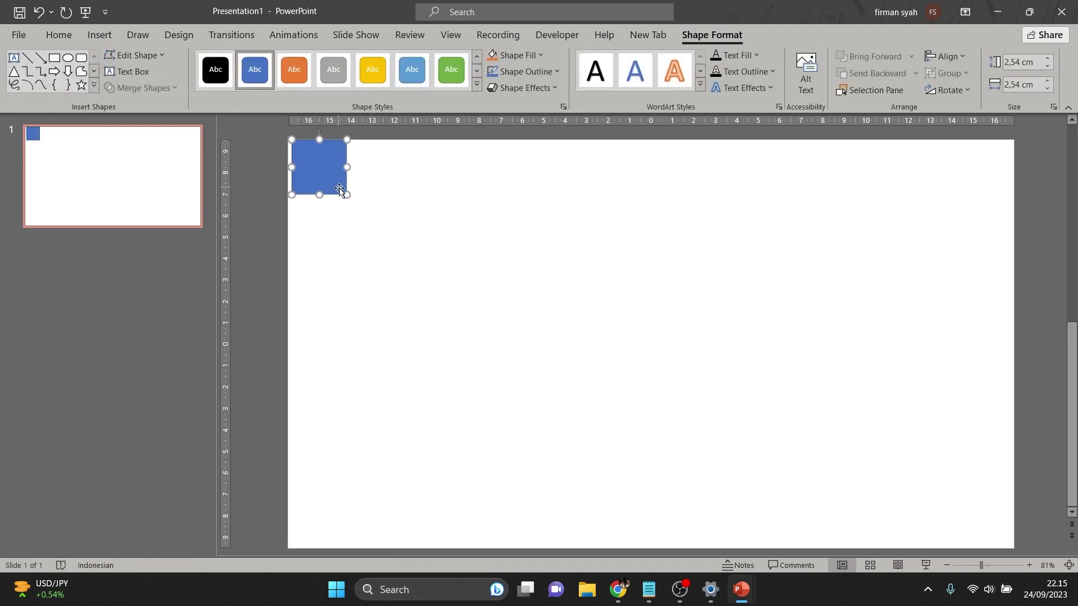
{"action": "left_click_drag", "start_coordinate": [348, 196], "coordinate": [1014, 548]}
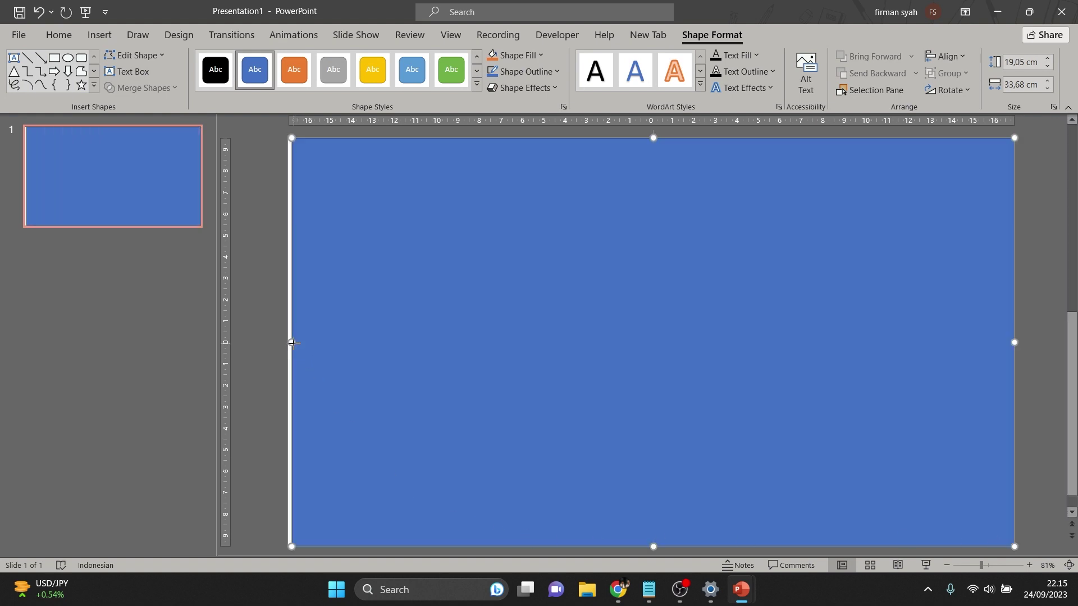
{"action": "left_click_drag", "start_coordinate": [292, 343], "coordinate": [286, 344]}
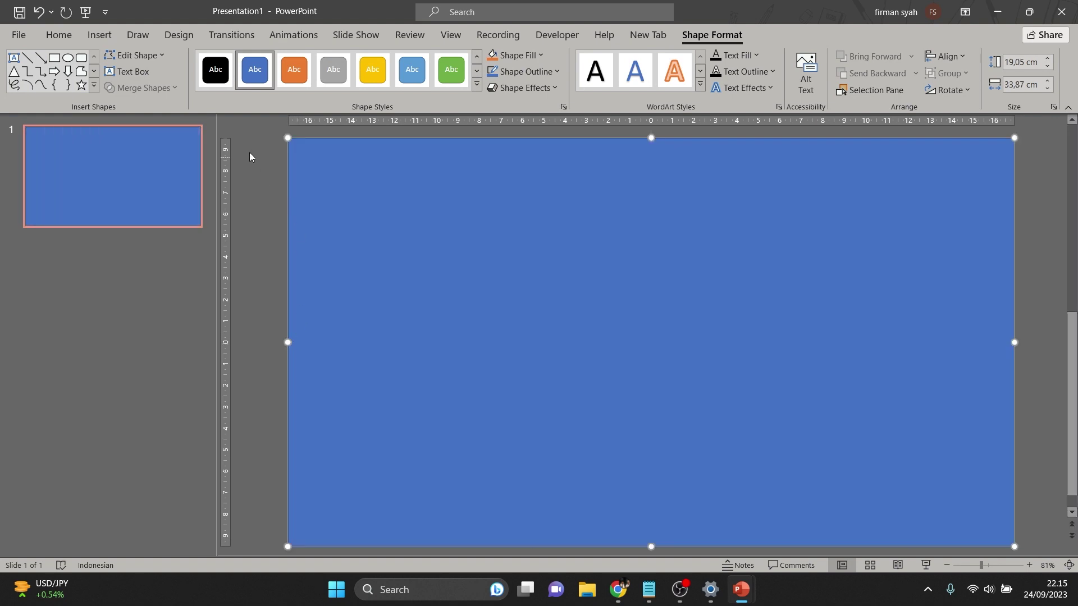
{"action": "left_click", "coordinate": [216, 69]}
{"action": "left_click", "coordinate": [1019, 256]}
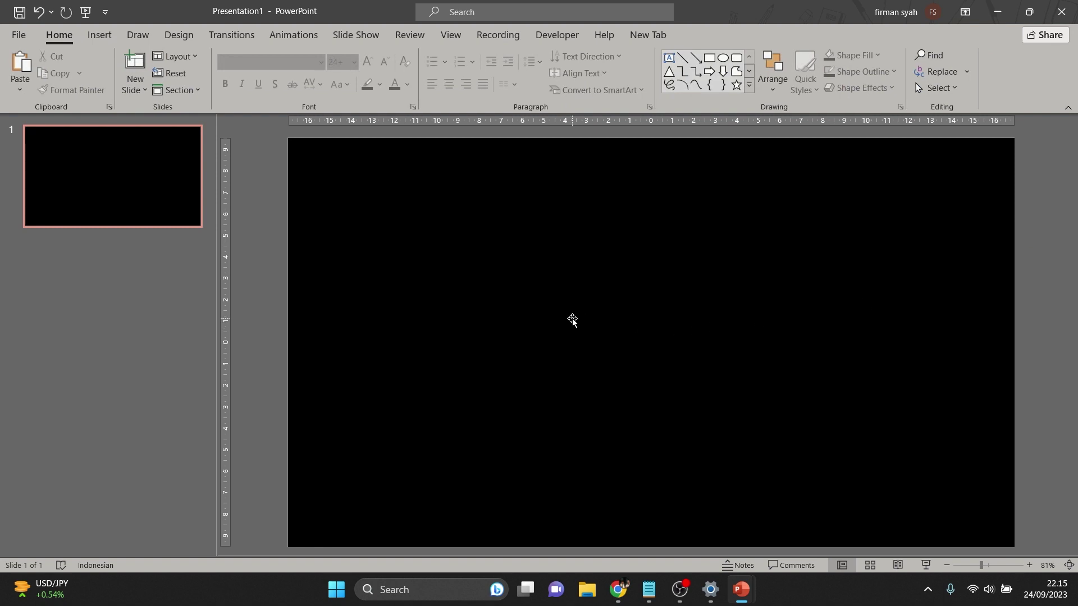
Insert the lamborghini logo picture from the Downloads folder
{"action": "scroll", "coordinate": [543, 318], "scroll_direction": "down", "scroll_amount": 2, "text": "ctrl"}
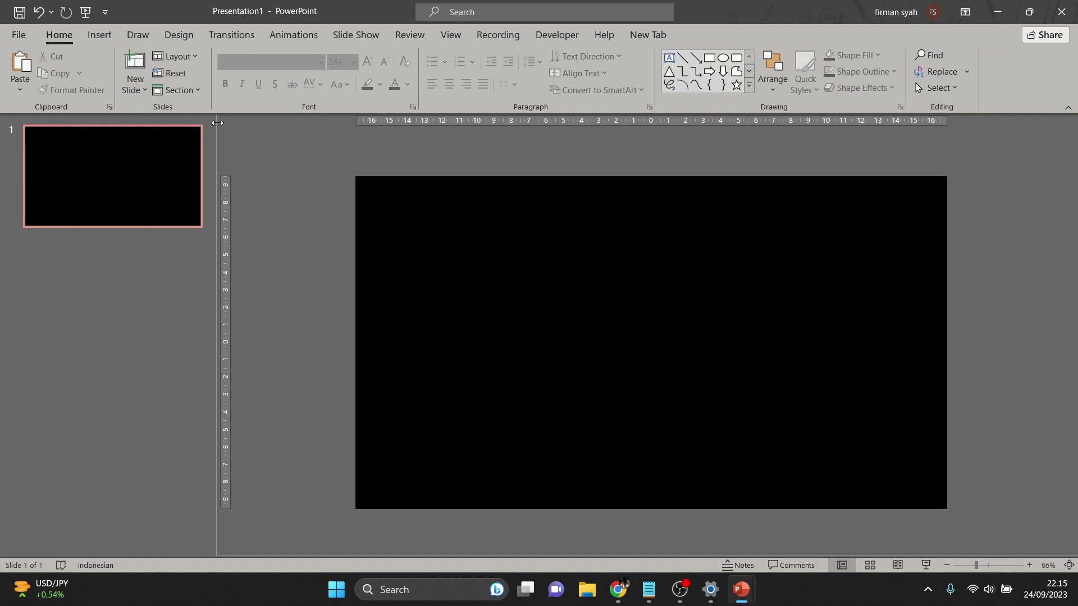
{"action": "left_click", "coordinate": [99, 35]}
{"action": "left_click", "coordinate": [101, 56]}
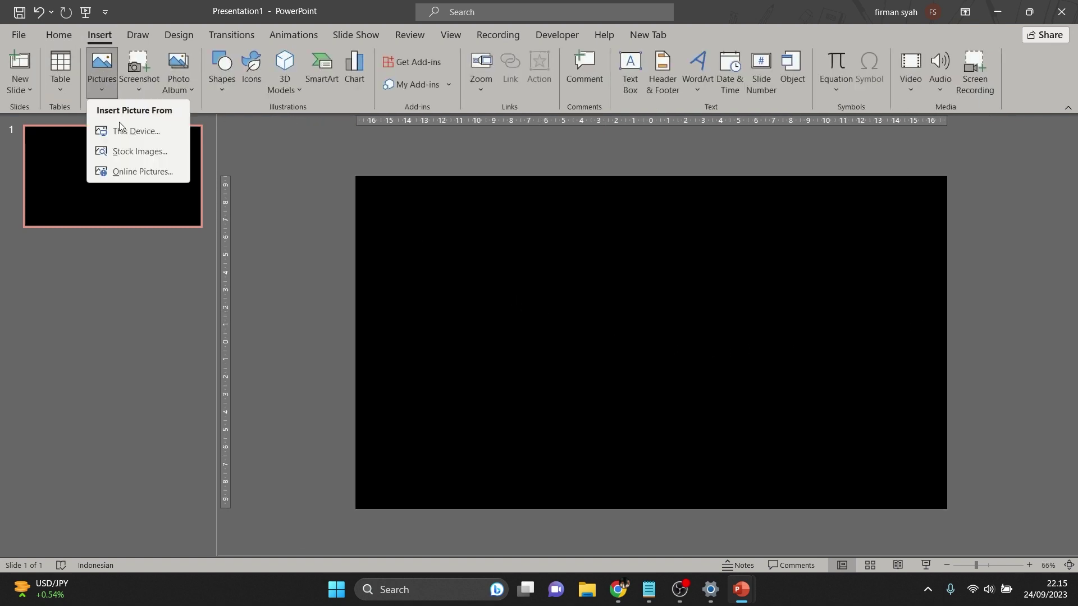
{"action": "left_click", "coordinate": [138, 129]}
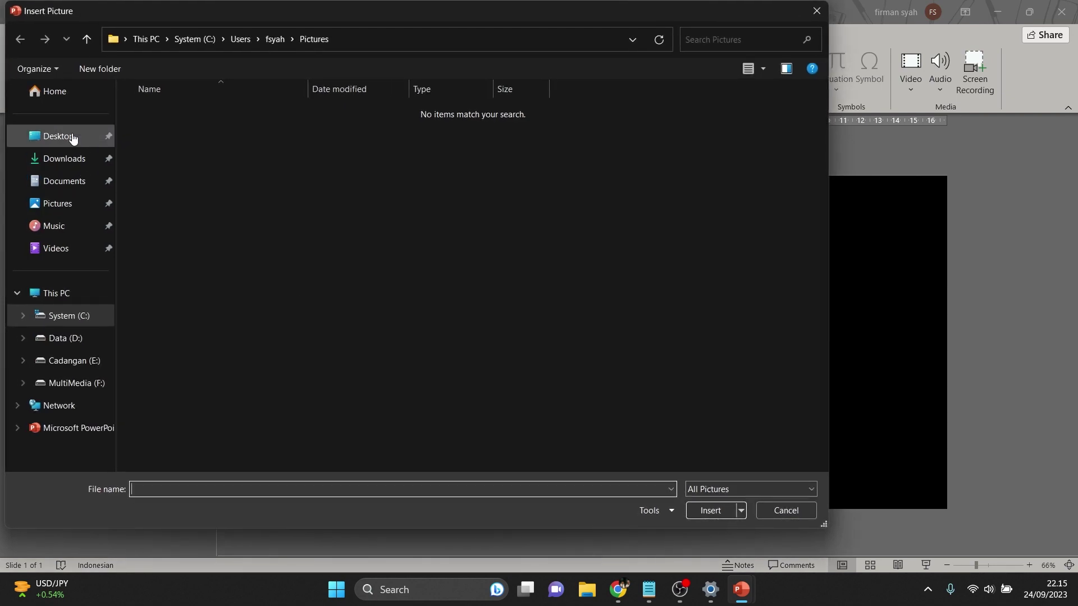
{"action": "left_click", "coordinate": [78, 161]}
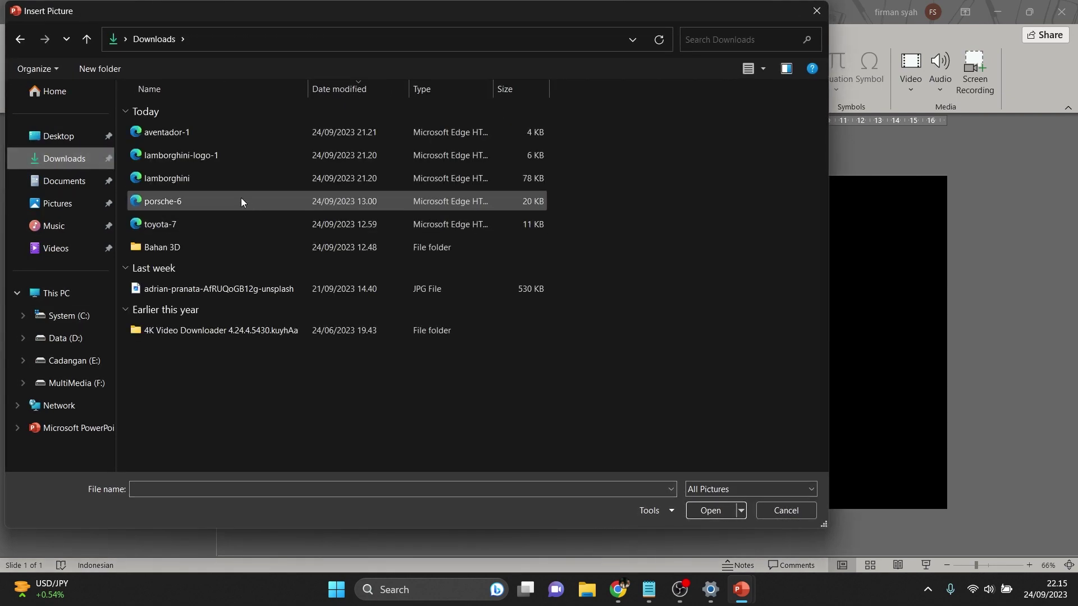
{"action": "left_click", "coordinate": [220, 186]}
{"action": "left_click", "coordinate": [707, 511]}
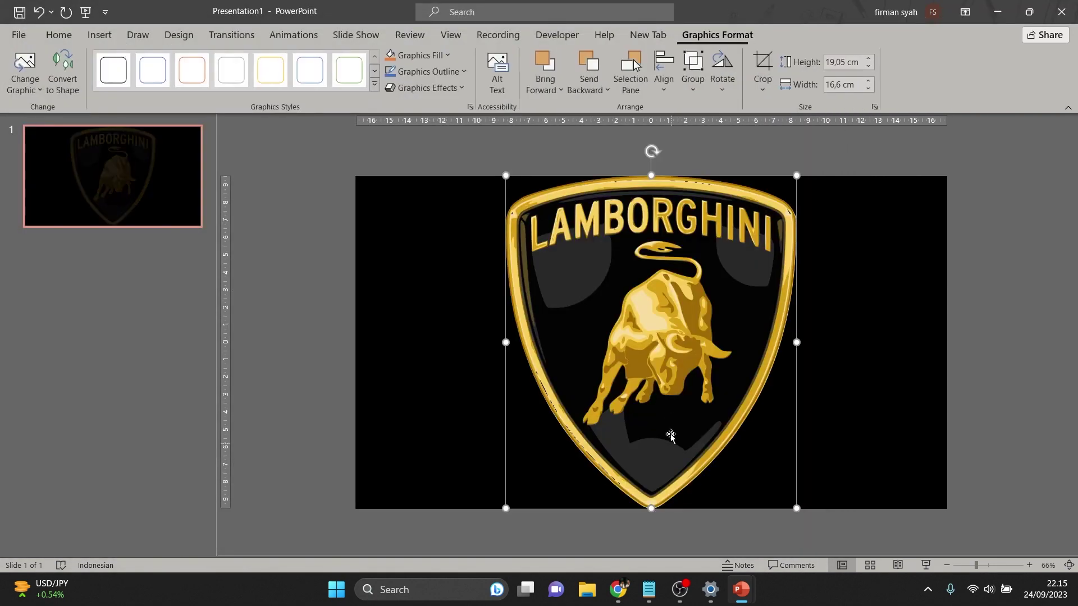
Shrink the logo to about 12.19 × 10.63 cm and centre it on the slide
{"action": "left_click_drag", "start_coordinate": [506, 175], "coordinate": [579, 260]}
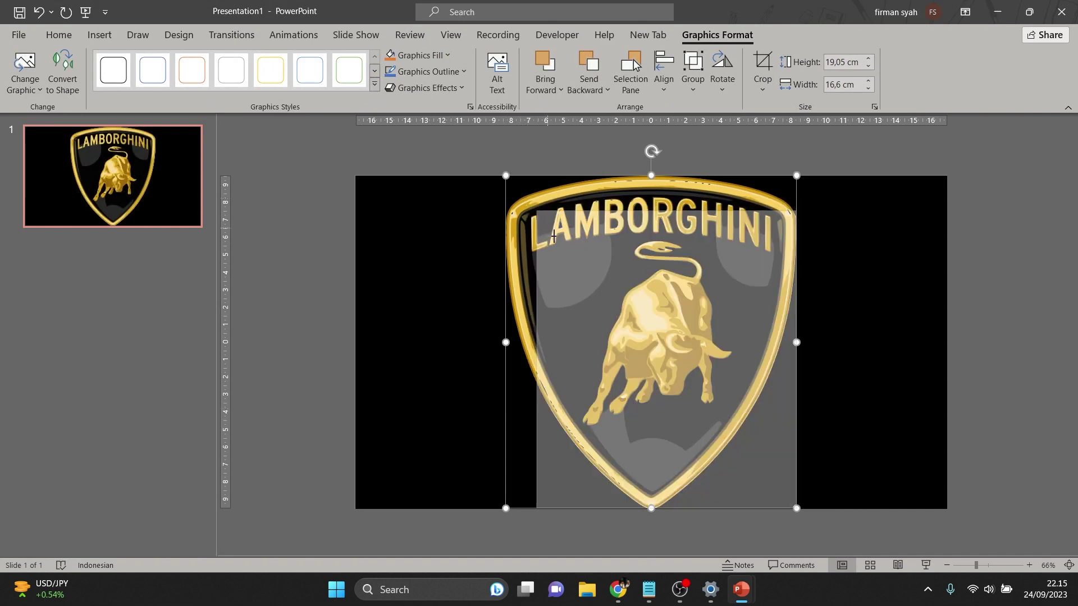
{"action": "left_click_drag", "start_coordinate": [796, 508], "coordinate": [766, 473]}
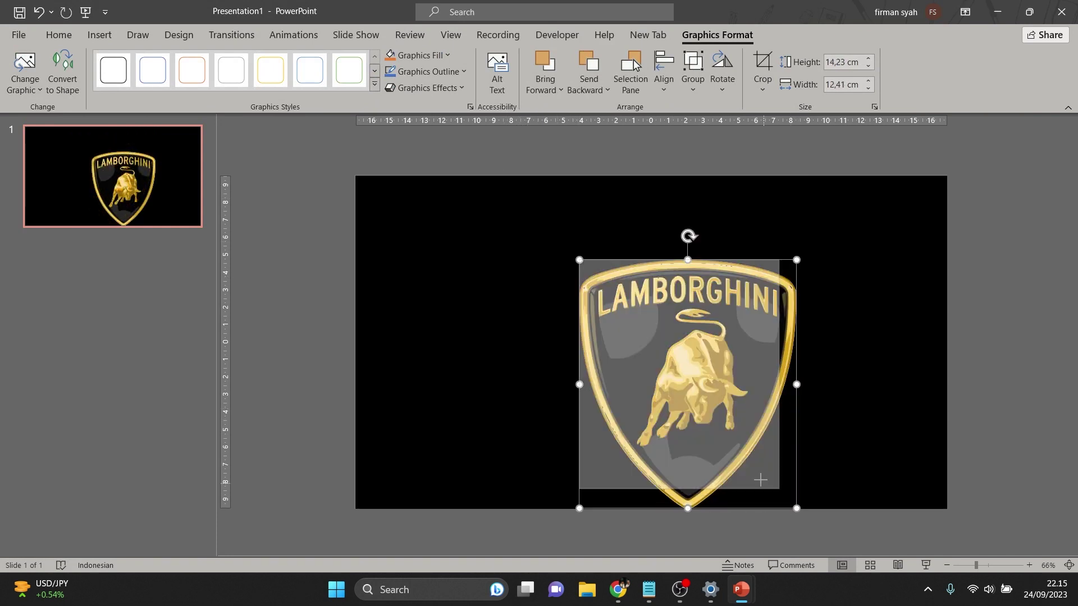
{"action": "mouse_move", "coordinate": [711, 412]}
{"action": "left_mouse_down"}
{"action": "mouse_move", "coordinate": [681, 373]}
{"action": "mouse_move", "coordinate": [689, 389]}
{"action": "left_mouse_up"}
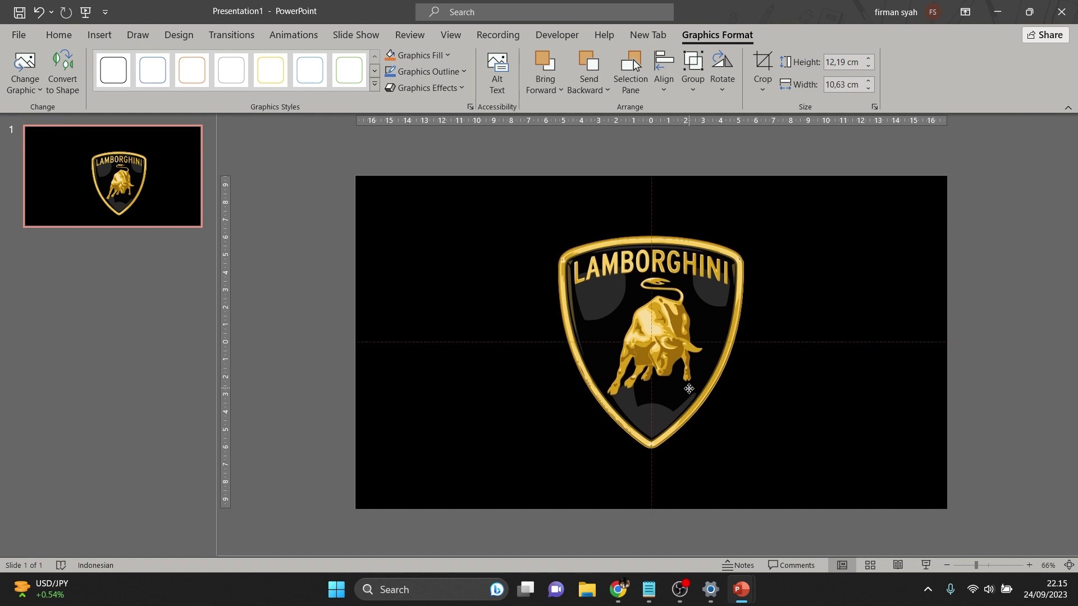
{"action": "left_click", "coordinate": [1027, 312]}
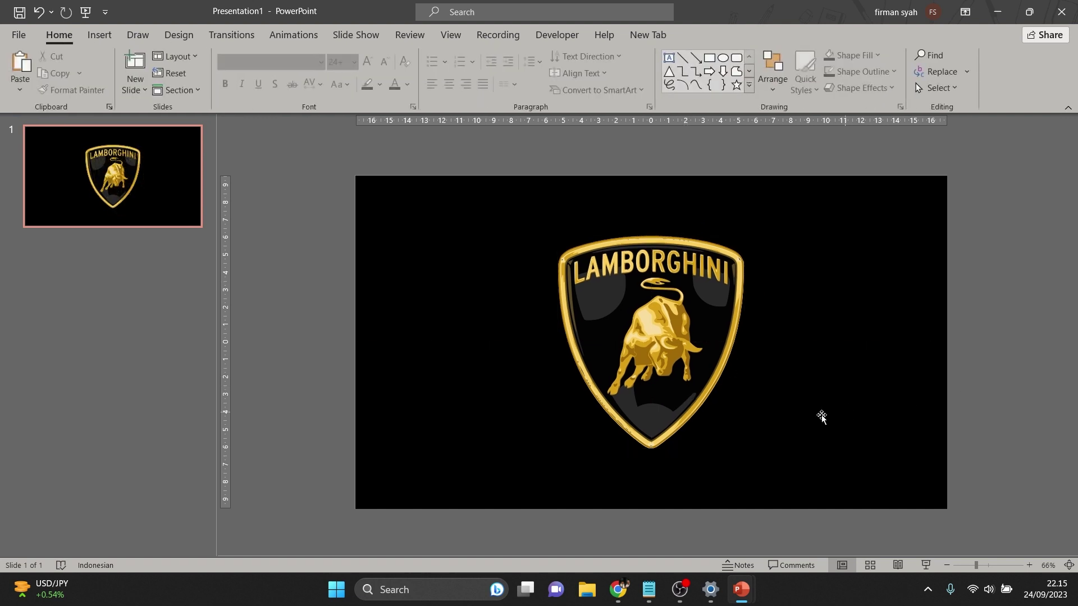
Save the presentation to the Desktop with the file name lambo4
{"action": "left_click", "coordinate": [19, 36]}
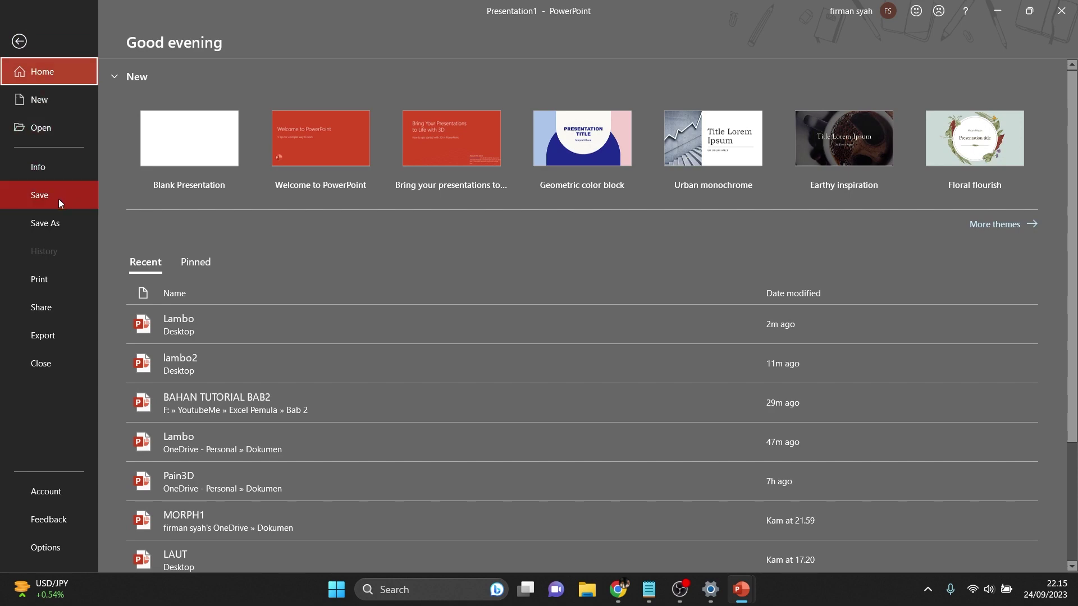
{"action": "left_click", "coordinate": [59, 198]}
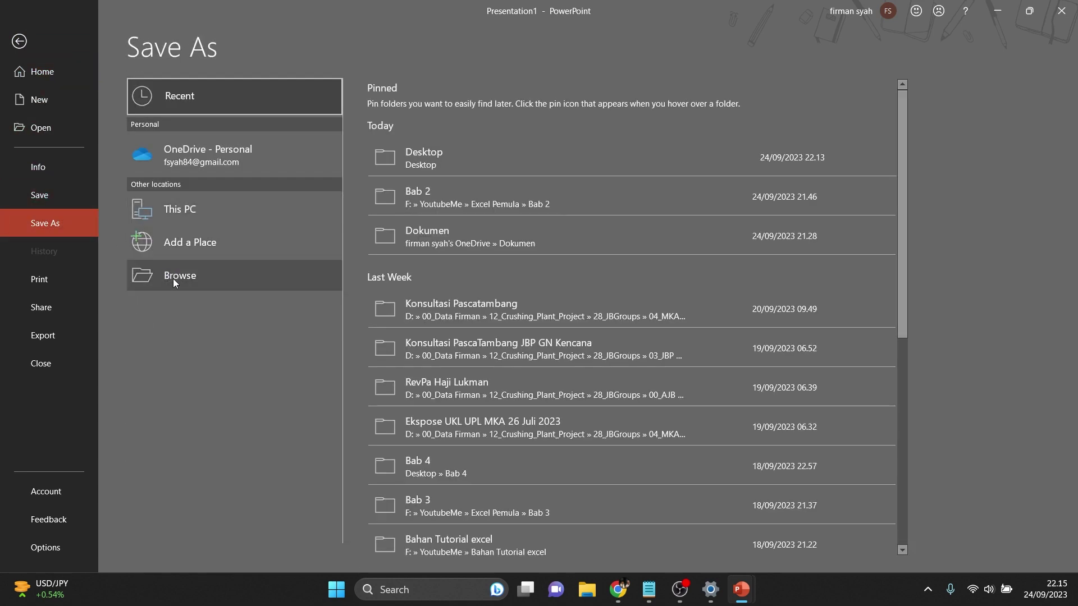
{"action": "left_click", "coordinate": [173, 279]}
{"action": "left_click", "coordinate": [43, 143]}
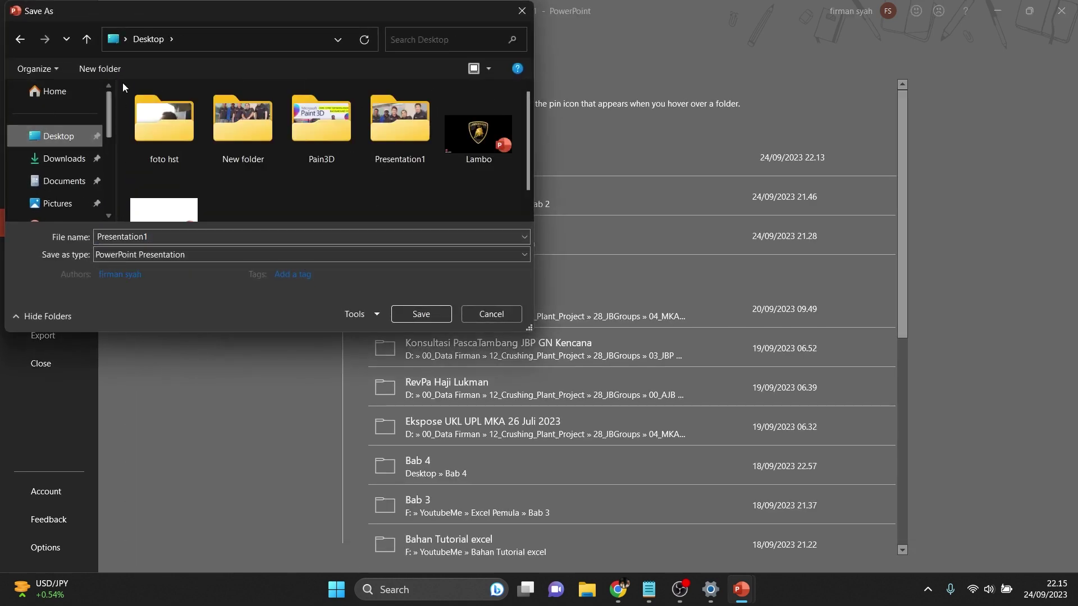
{"action": "double_click", "coordinate": [171, 237]}
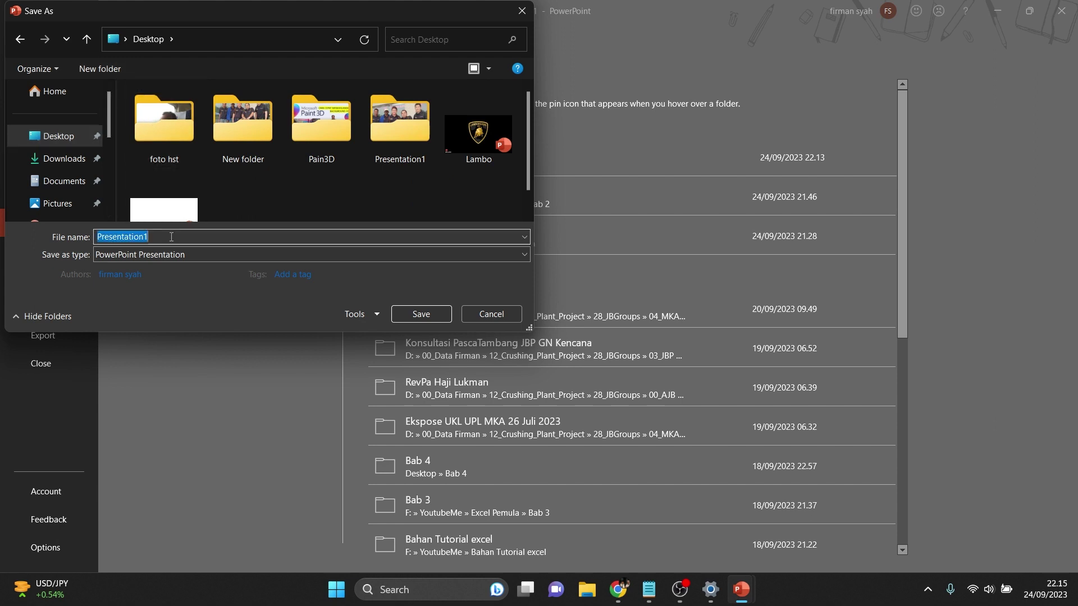
{"action": "type", "text": "lambo"}
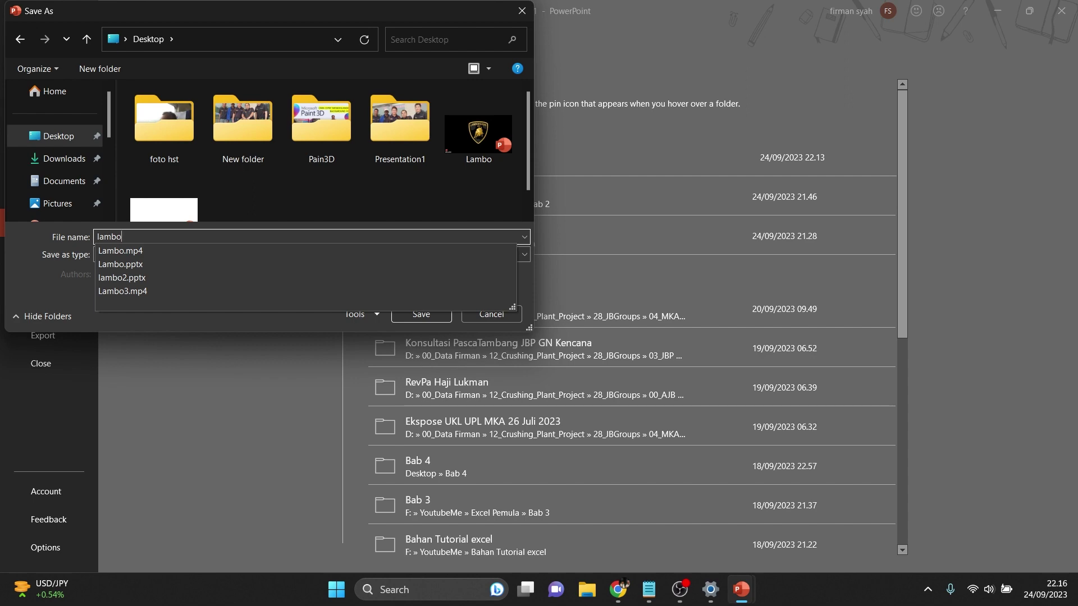
{"action": "type", "text": "4"}
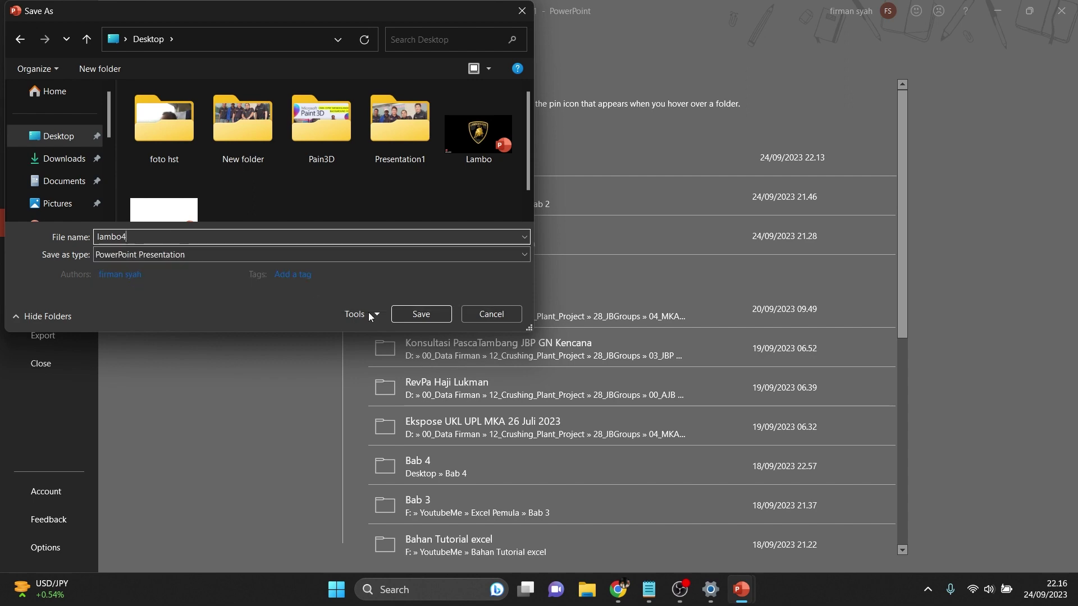
{"action": "left_click", "coordinate": [426, 316]}
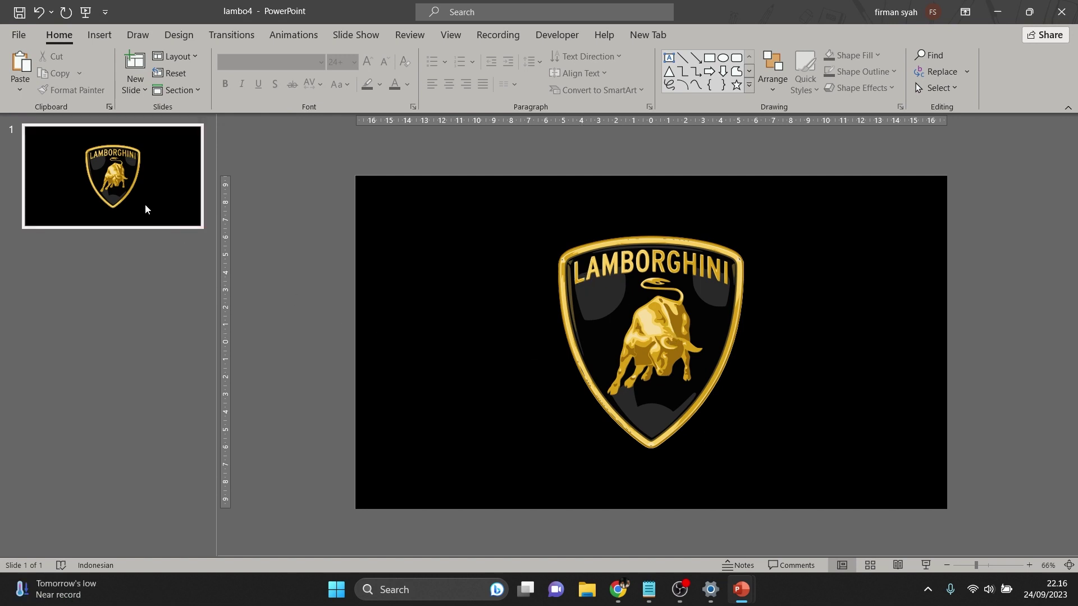
Duplicate slide 1, then shrink slide 2's shield logo and move it to the top centre
{"action": "right_click", "coordinate": [166, 199]}
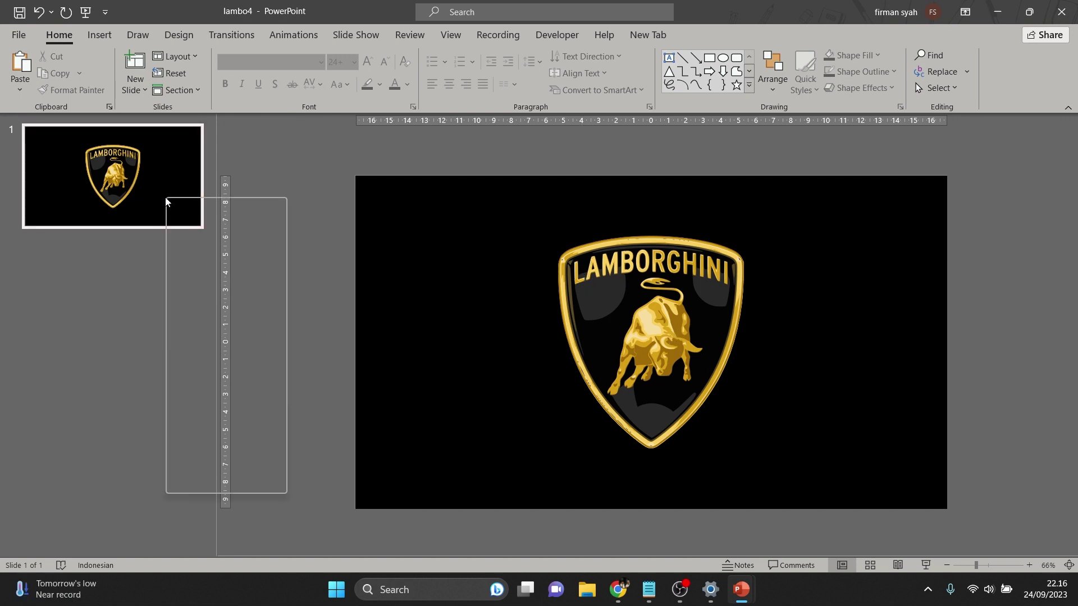
{"action": "left_click", "coordinate": [221, 317]}
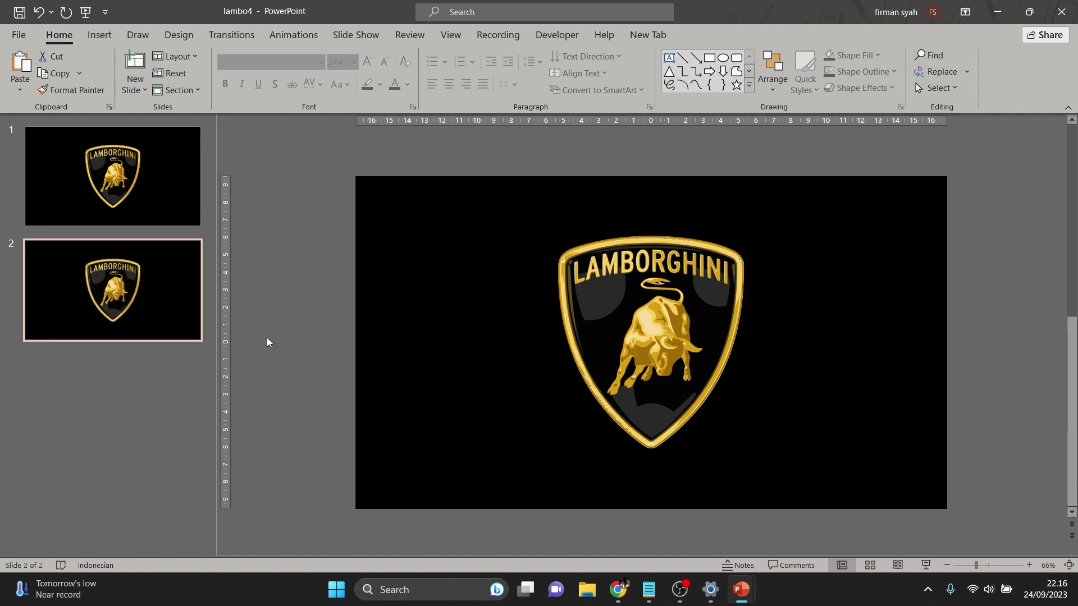
{"action": "left_click", "coordinate": [648, 364]}
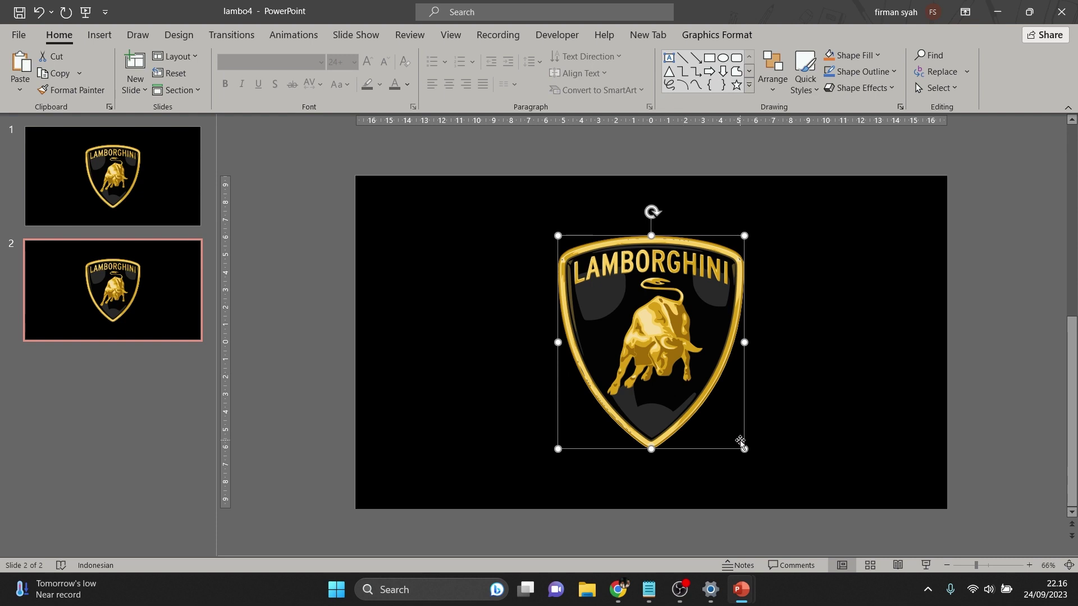
{"action": "left_click_drag", "start_coordinate": [744, 448], "coordinate": [665, 357]}
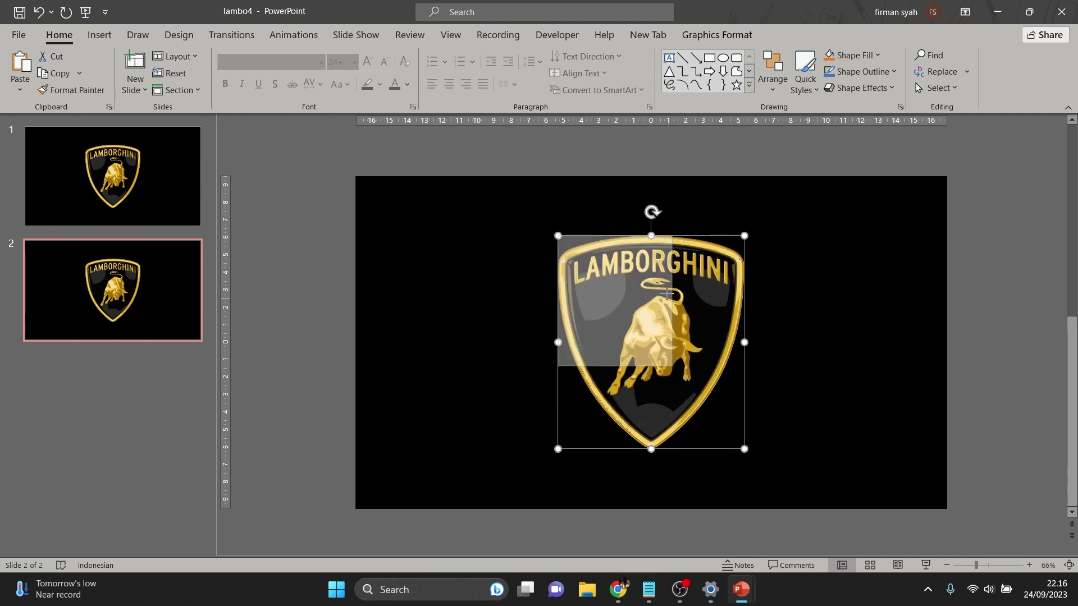
{"action": "left_click_drag", "start_coordinate": [656, 291], "coordinate": [695, 247]}
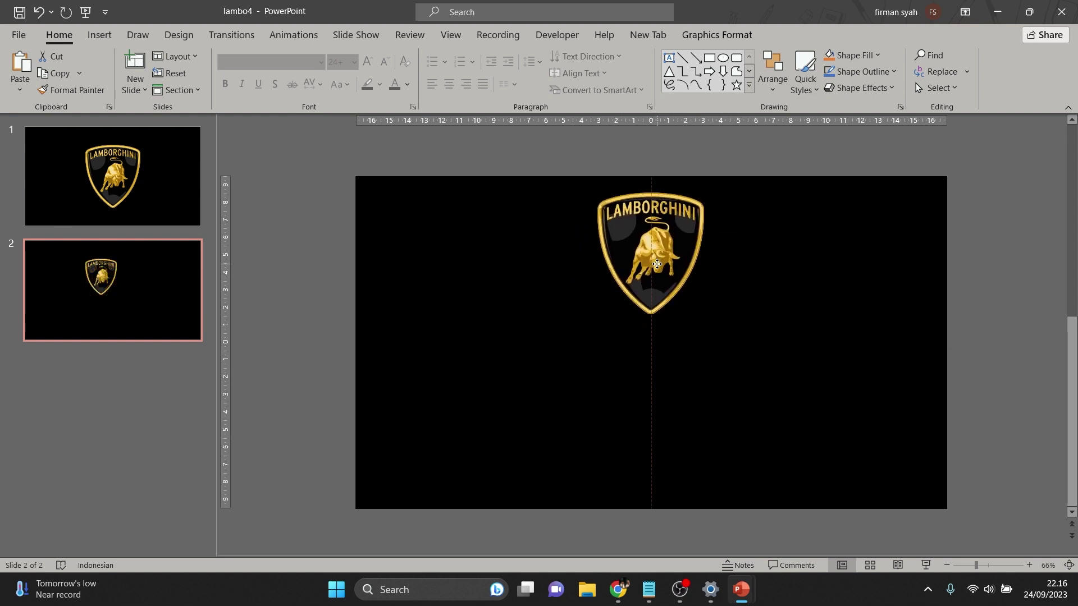
{"action": "left_click_drag", "start_coordinate": [702, 315], "coordinate": [676, 270]}
Insert the lamborghini-logo-1 picture onto slide 2
{"action": "left_click", "coordinate": [99, 35]}
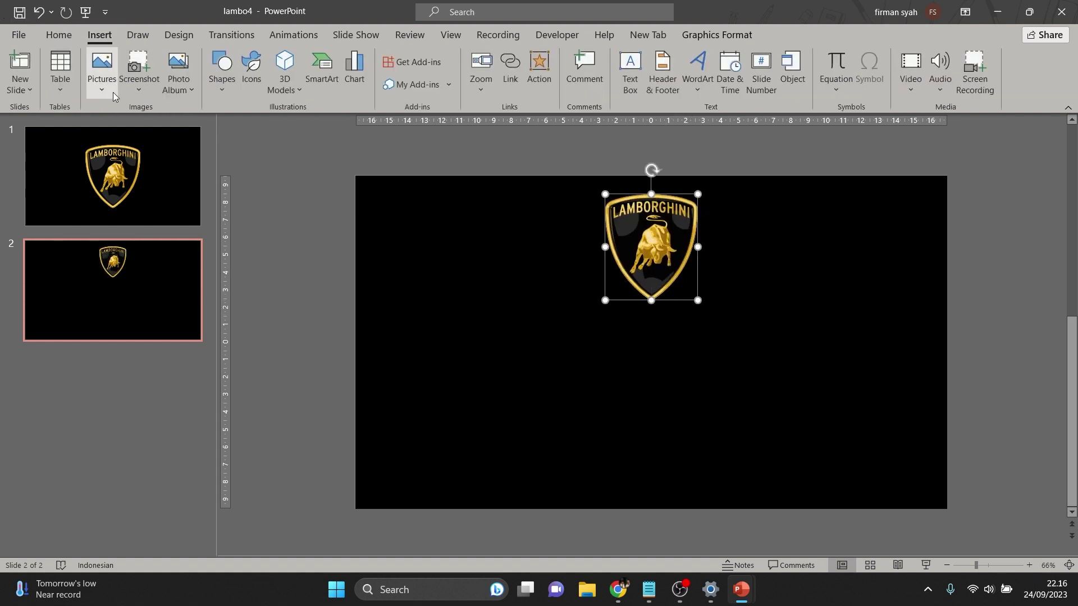
{"action": "left_click", "coordinate": [112, 78]}
{"action": "left_click", "coordinate": [126, 134]}
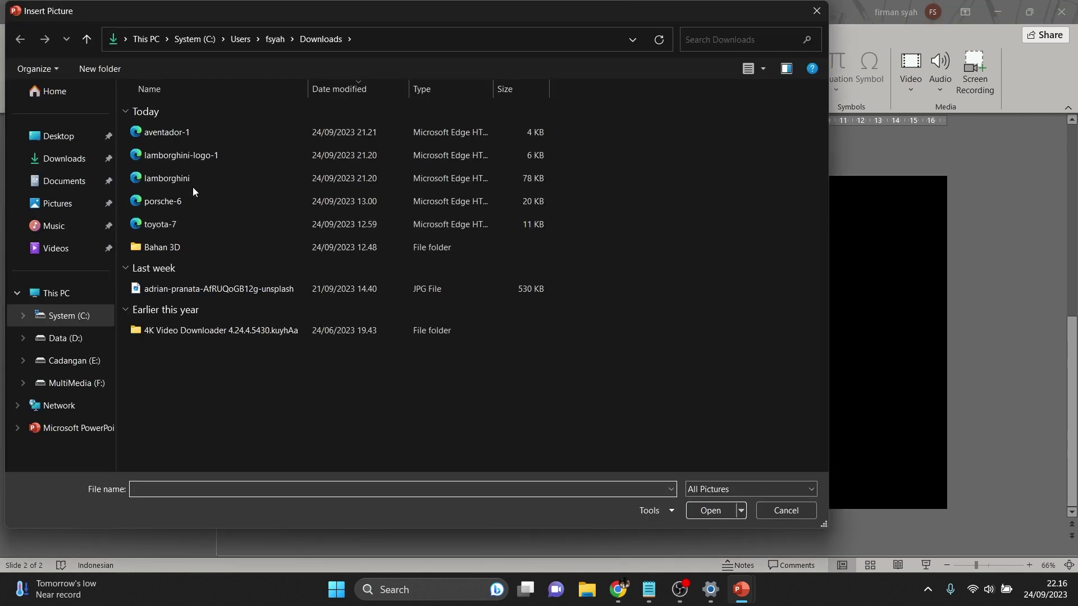
{"action": "left_click", "coordinate": [191, 155]}
{"action": "left_click", "coordinate": [704, 511]}
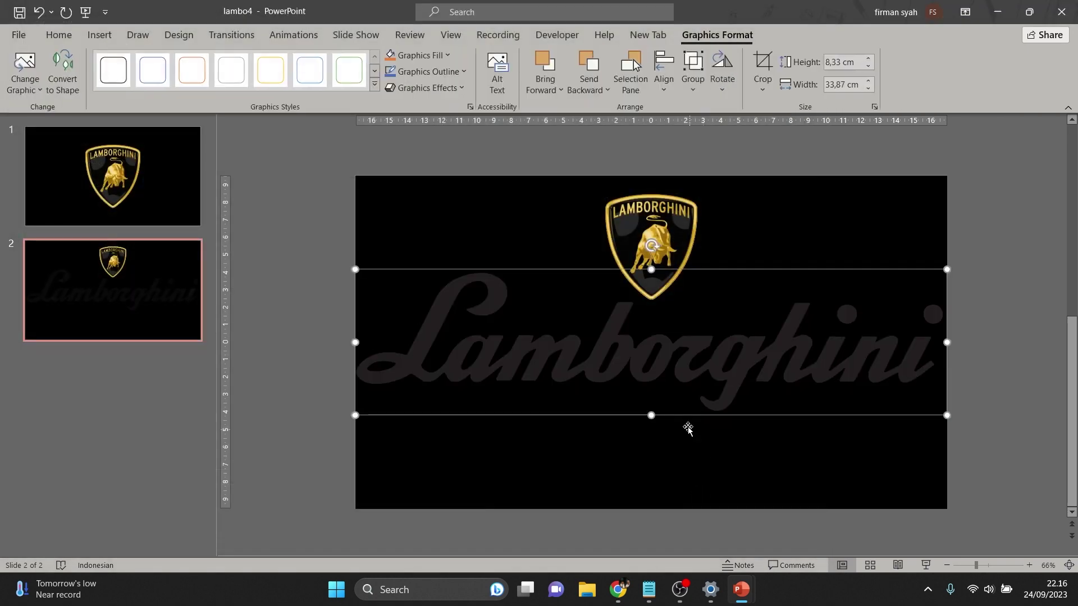
Give the Lamborghini script a yellow outline and yellow fill
{"action": "left_click", "coordinate": [464, 71]}
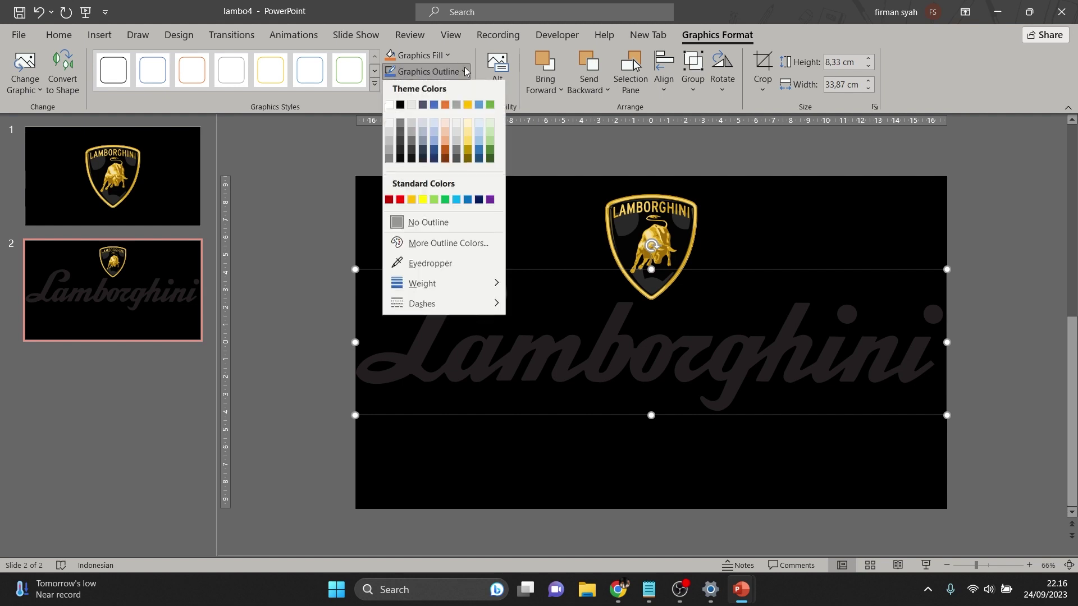
{"action": "left_click", "coordinate": [420, 206]}
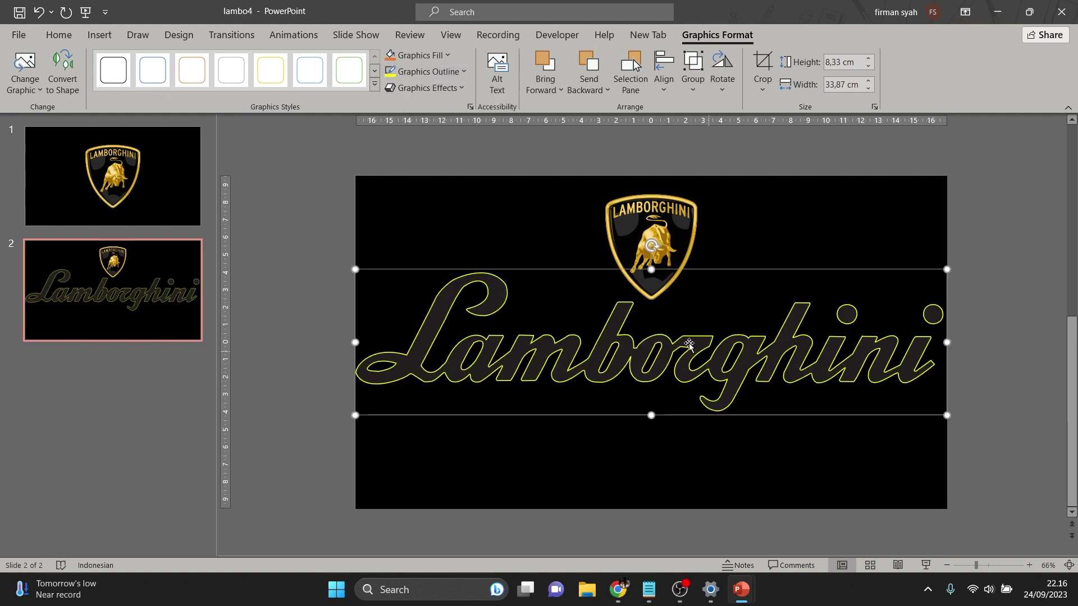
{"action": "left_click", "coordinate": [449, 55]}
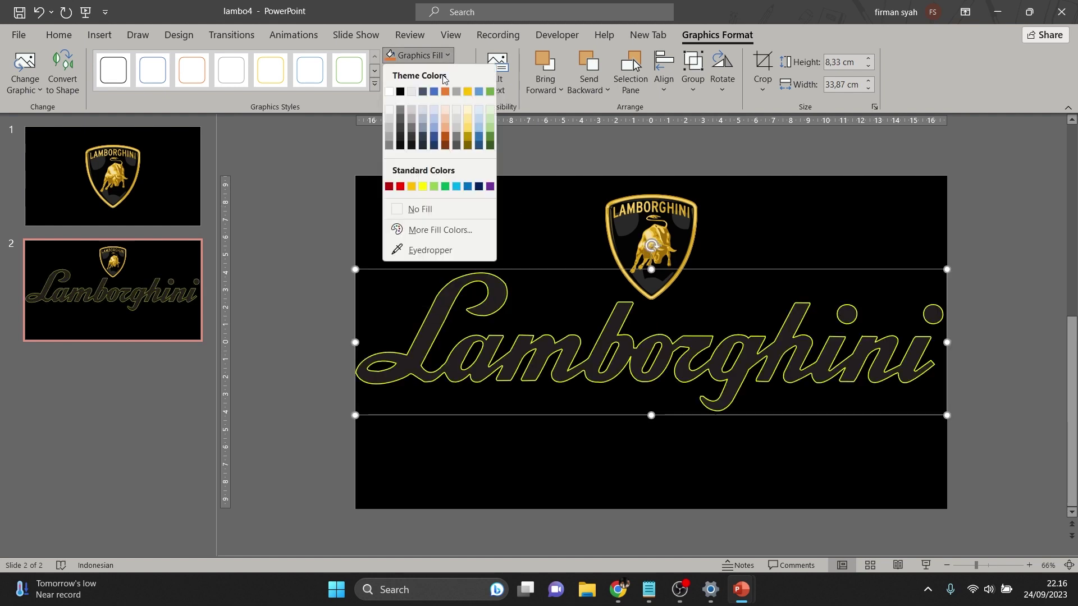
{"action": "left_click", "coordinate": [423, 187]}
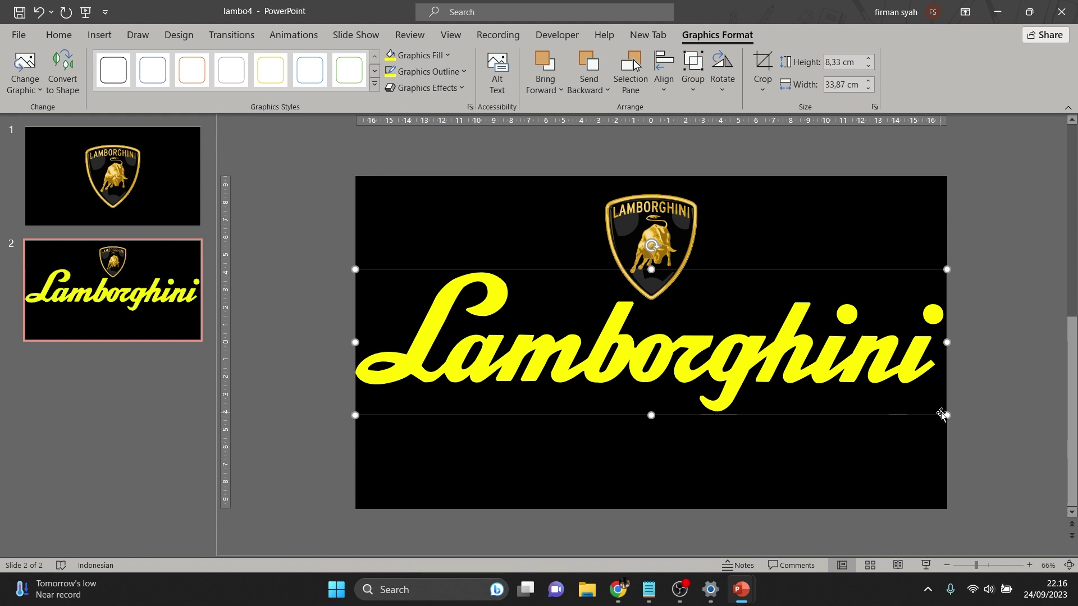
Shrink the script to 14.87 × 3.66 cm and place it just under the shield
{"action": "left_click_drag", "start_coordinate": [946, 416], "coordinate": [703, 283]}
{"action": "left_click_drag", "start_coordinate": [667, 338], "coordinate": [790, 346]}
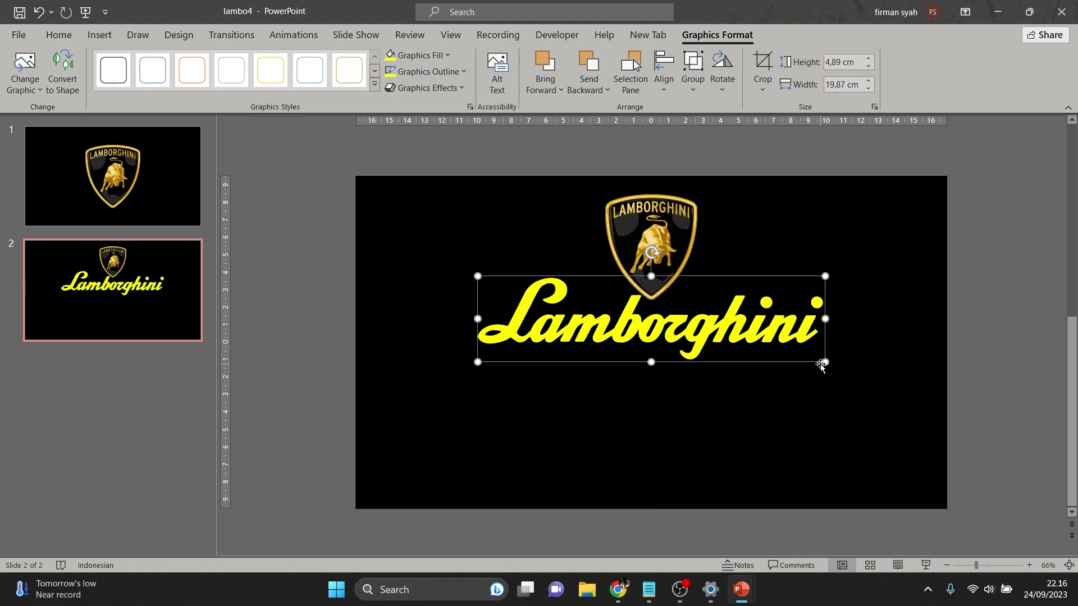
{"action": "left_click_drag", "start_coordinate": [816, 359], "coordinate": [729, 337]}
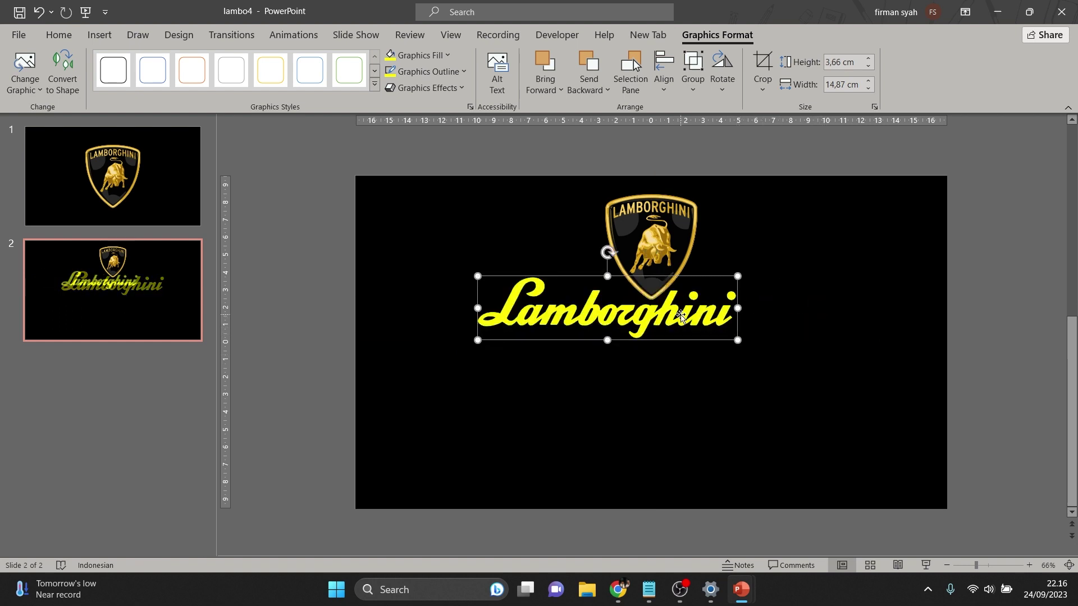
{"action": "mouse_move", "coordinate": [680, 313]}
{"action": "left_mouse_down"}
{"action": "mouse_move", "coordinate": [736, 332]}
{"action": "mouse_move", "coordinate": [716, 325]}
{"action": "left_mouse_up"}
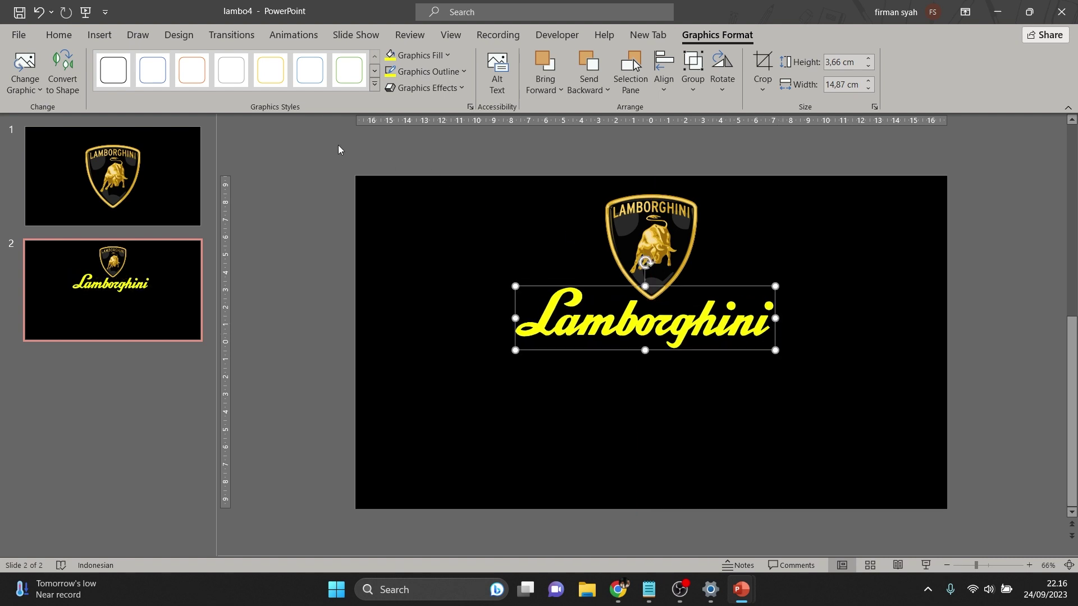
{"action": "left_click", "coordinate": [318, 139]}
Insert the aventador-1 picture onto slide 2
{"action": "left_click", "coordinate": [100, 35]}
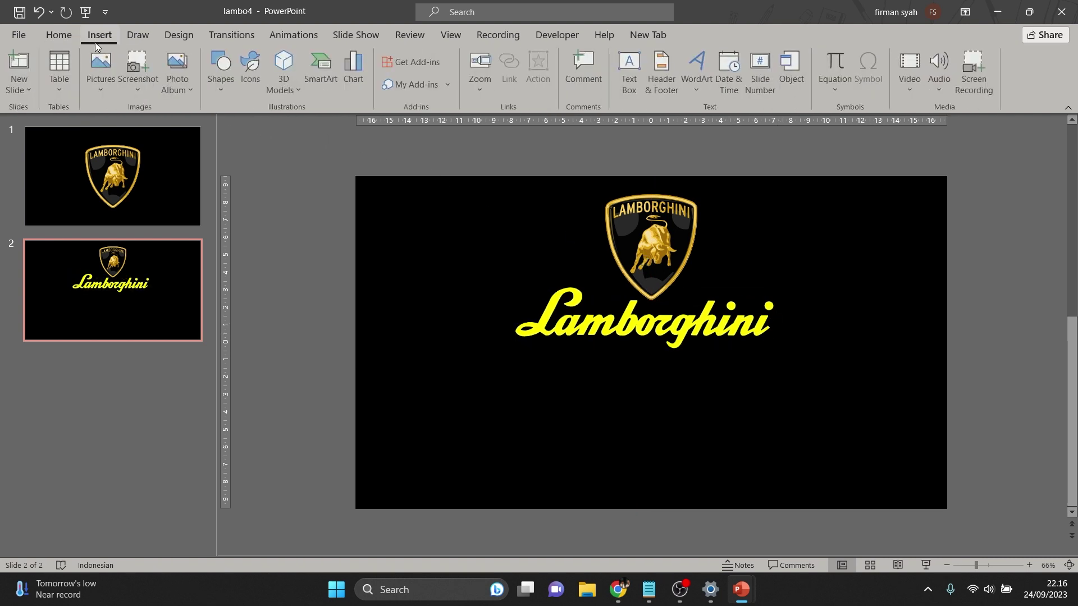
{"action": "left_click", "coordinate": [102, 71]}
{"action": "left_click", "coordinate": [124, 133]}
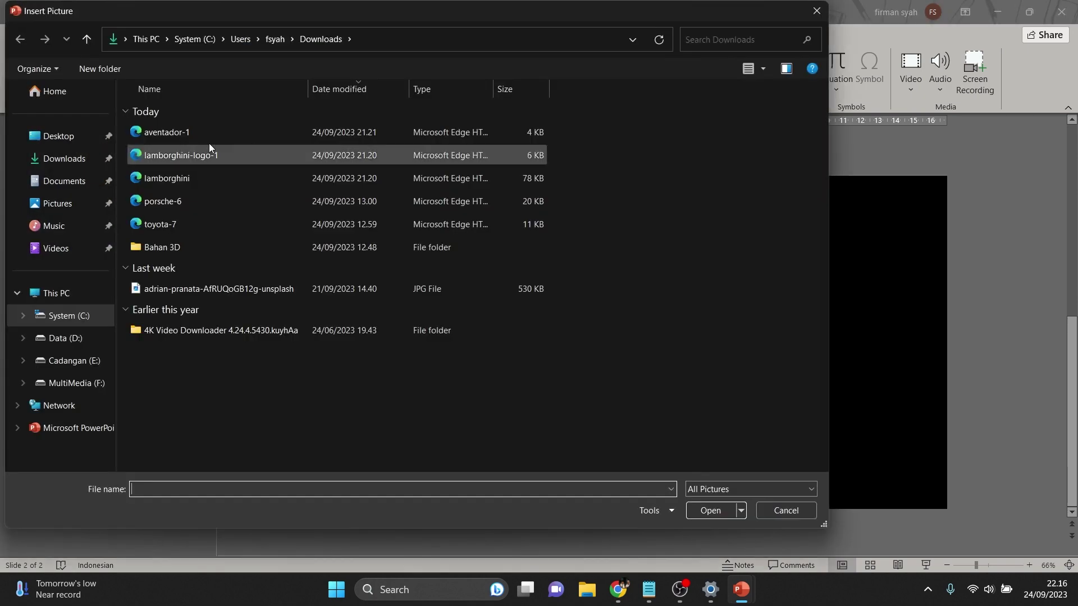
{"action": "left_click", "coordinate": [202, 133]}
{"action": "left_click", "coordinate": [711, 511]}
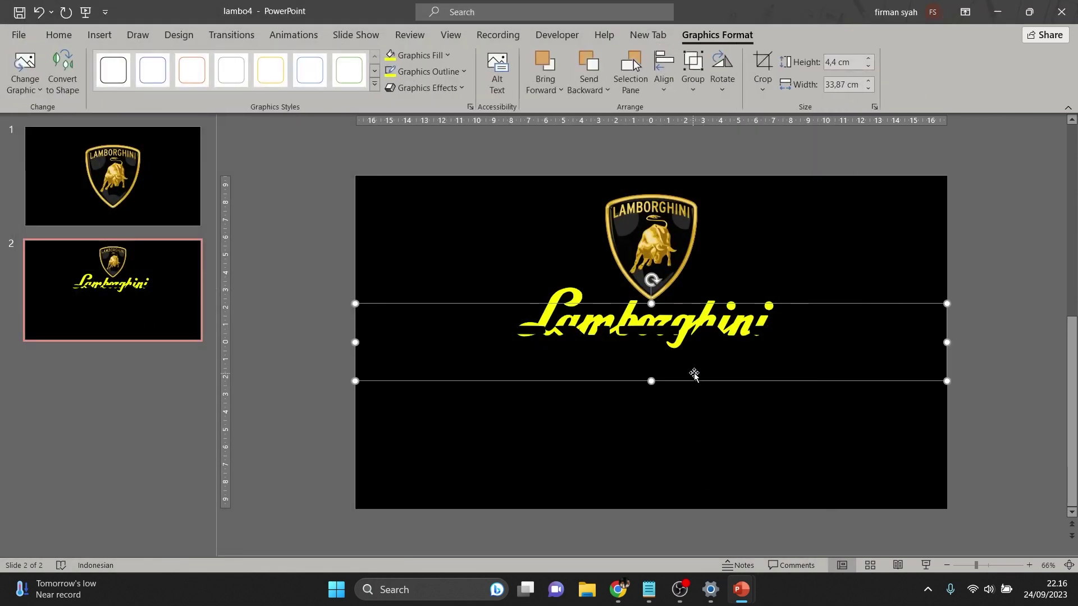
Give the AVENTADOR graphic a white outline and white fill
{"action": "left_click", "coordinate": [455, 72]}
{"action": "left_click", "coordinate": [407, 111]}
{"action": "left_click", "coordinate": [447, 55]}
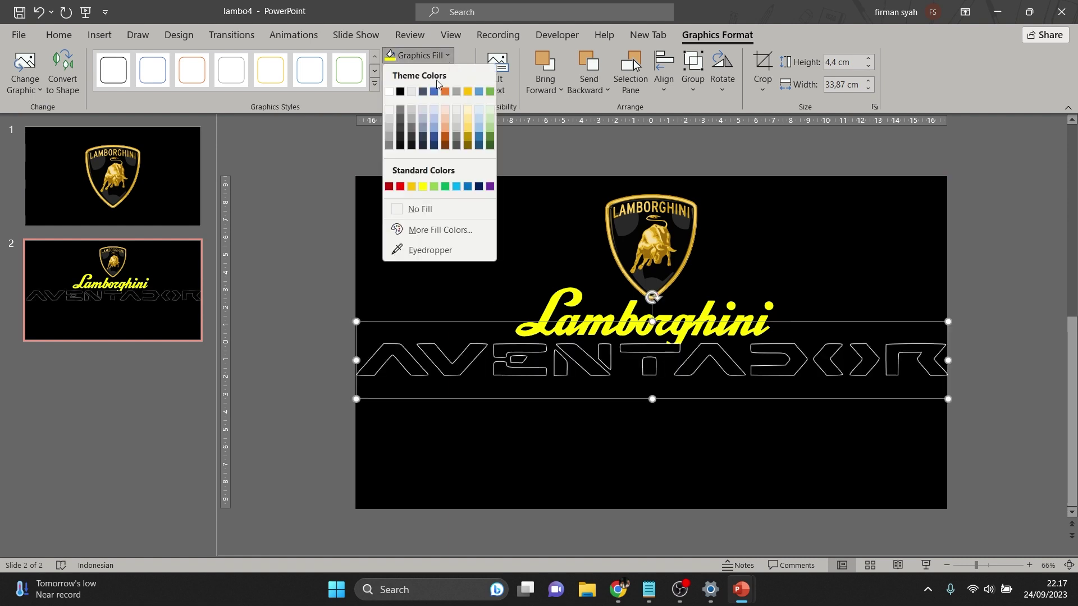
{"action": "left_click", "coordinate": [389, 92]}
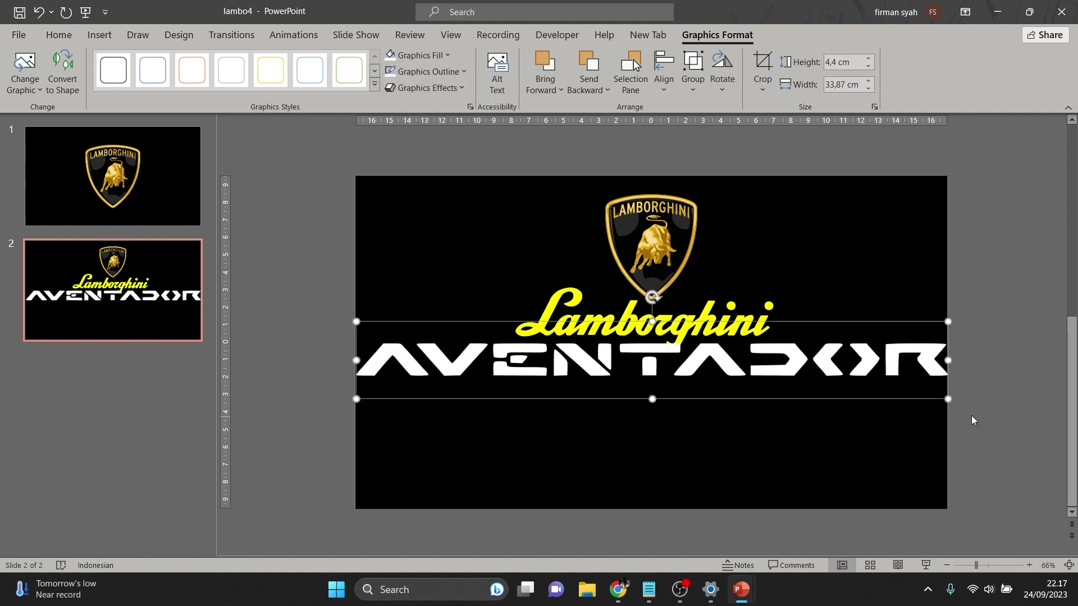
Resize AVENTADOR to about 10.57 × 1.85 cm and centre it under the Lamborghini script
{"action": "mouse_move", "coordinate": [949, 398]}
{"action": "left_mouse_down"}
{"action": "mouse_move", "coordinate": [806, 381]}
{"action": "mouse_move", "coordinate": [853, 372]}
{"action": "mouse_move", "coordinate": [712, 296]}
{"action": "left_mouse_up"}
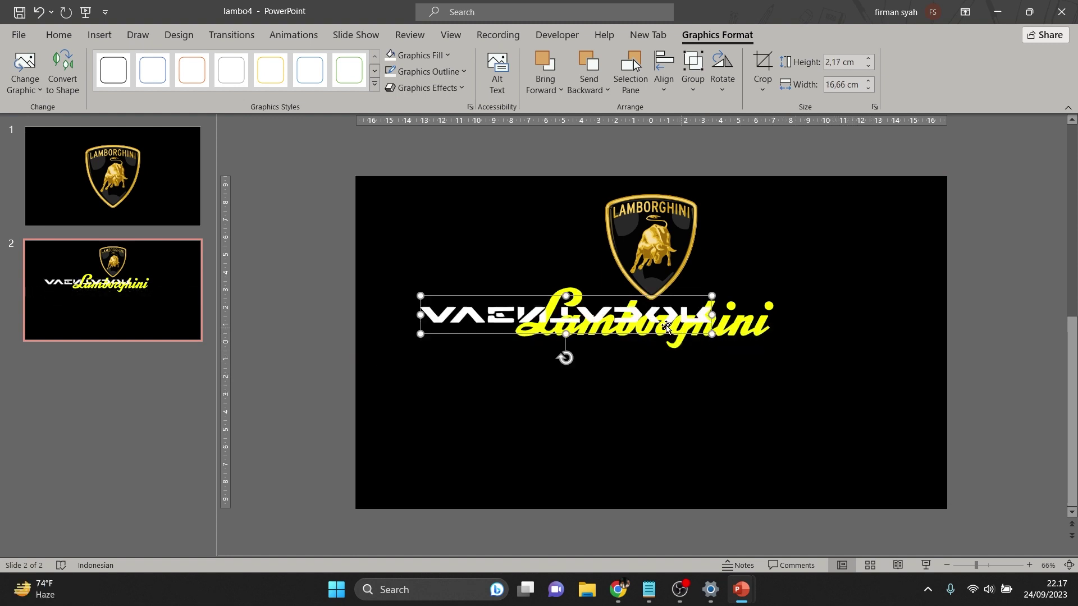
{"action": "left_click_drag", "start_coordinate": [566, 297], "coordinate": [569, 385]}
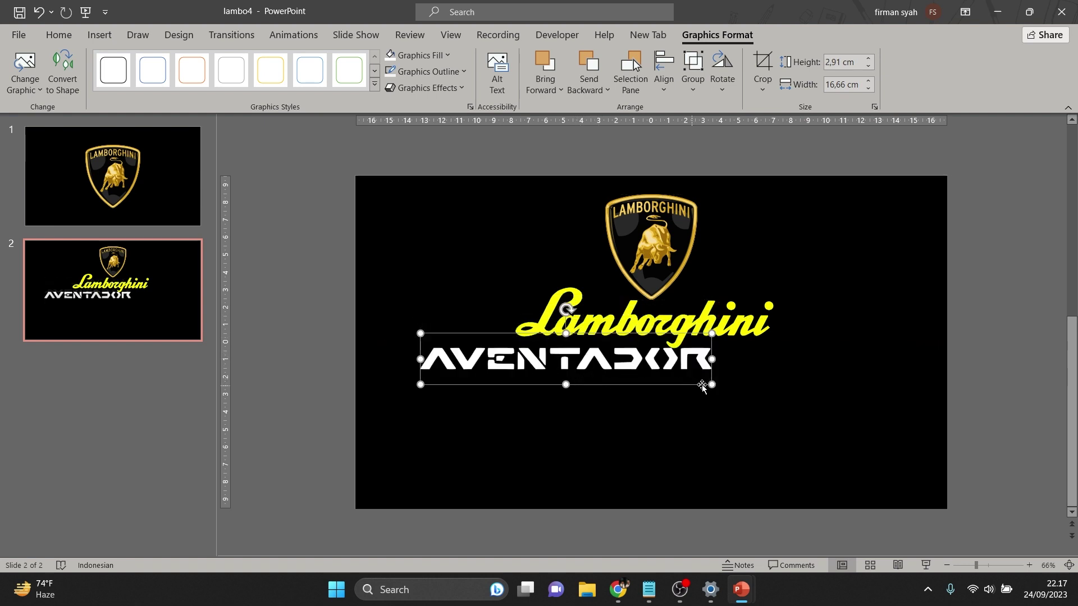
{"action": "mouse_move", "coordinate": [699, 361]}
{"action": "left_mouse_down"}
{"action": "mouse_move", "coordinate": [606, 351]}
{"action": "mouse_move", "coordinate": [700, 374]}
{"action": "mouse_move", "coordinate": [738, 341]}
{"action": "mouse_move", "coordinate": [723, 329]}
{"action": "mouse_move", "coordinate": [727, 365]}
{"action": "left_mouse_up"}
{"action": "left_click", "coordinate": [769, 337]}
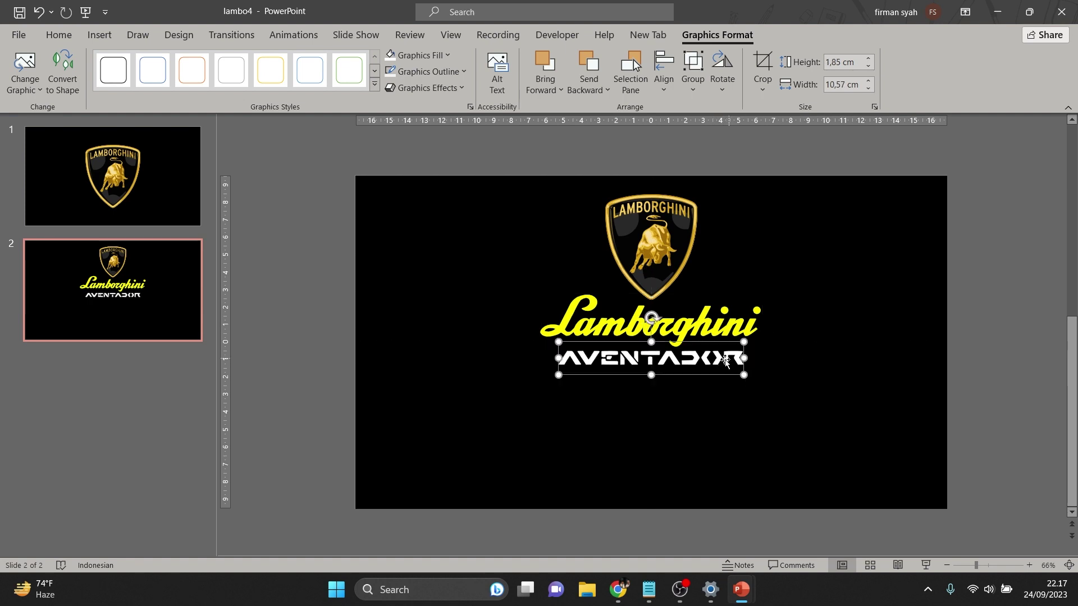
Nudge the shield, script and AVENTADOR up so they stack neatly centred
{"action": "left_click", "coordinate": [673, 257]}
{"action": "left_click_drag", "start_coordinate": [673, 257], "coordinate": [674, 252]}
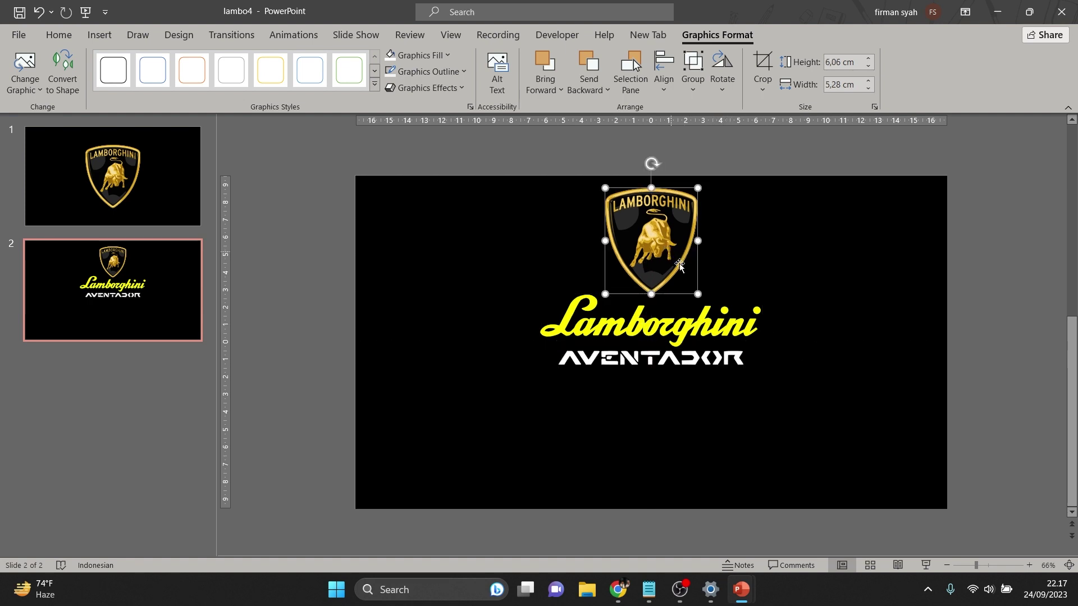
{"action": "left_click_drag", "start_coordinate": [705, 328], "coordinate": [706, 323]}
{"action": "left_click_drag", "start_coordinate": [702, 365], "coordinate": [702, 356]}
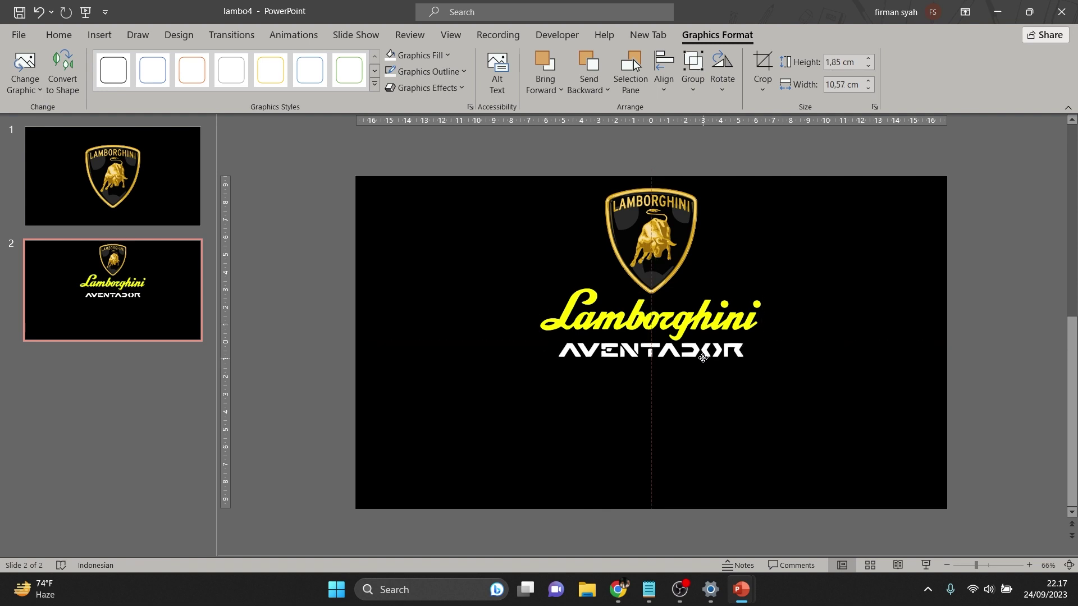
{"action": "left_click", "coordinate": [953, 287]}
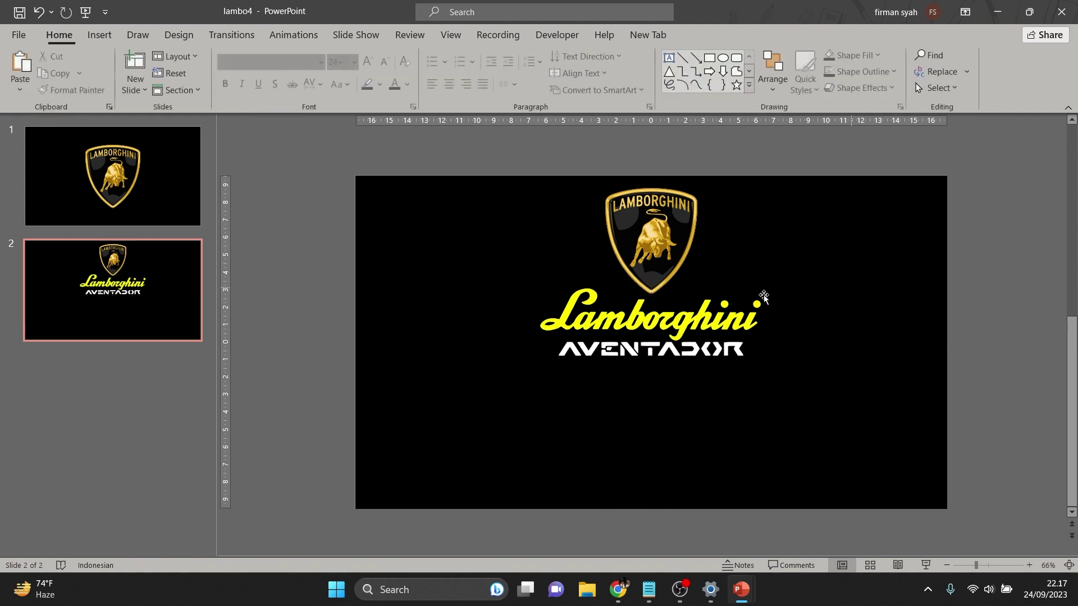
Narrow the script to 10.57 cm and AVENTADOR to about 9.09 × 1.59 cm
{"action": "left_click", "coordinate": [671, 325]}
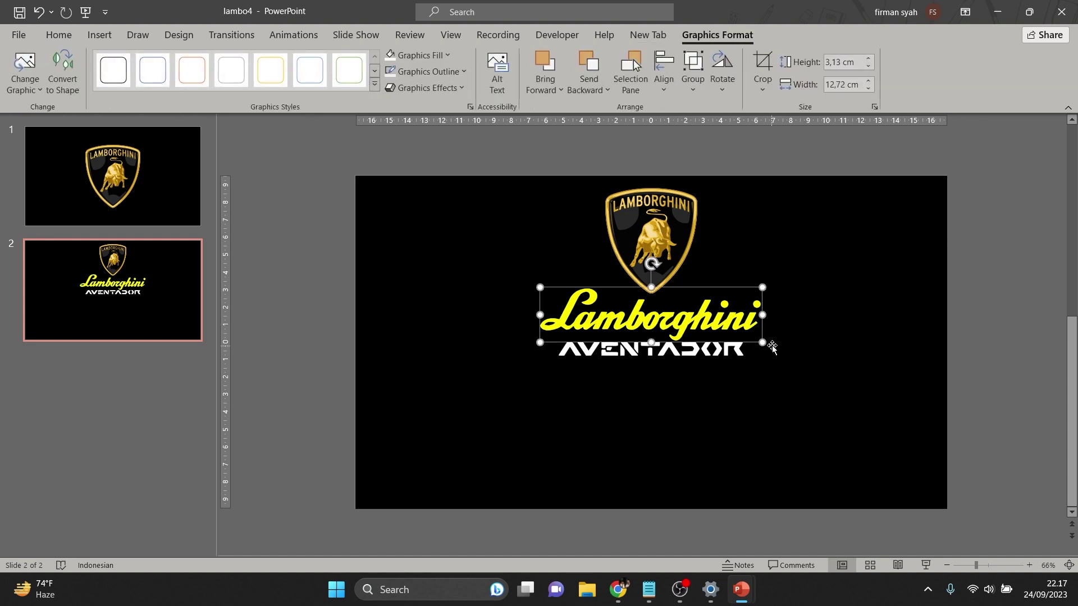
{"action": "mouse_move", "coordinate": [763, 343]}
{"action": "left_mouse_down"}
{"action": "mouse_move", "coordinate": [744, 334]}
{"action": "mouse_move", "coordinate": [694, 346]}
{"action": "left_mouse_up"}
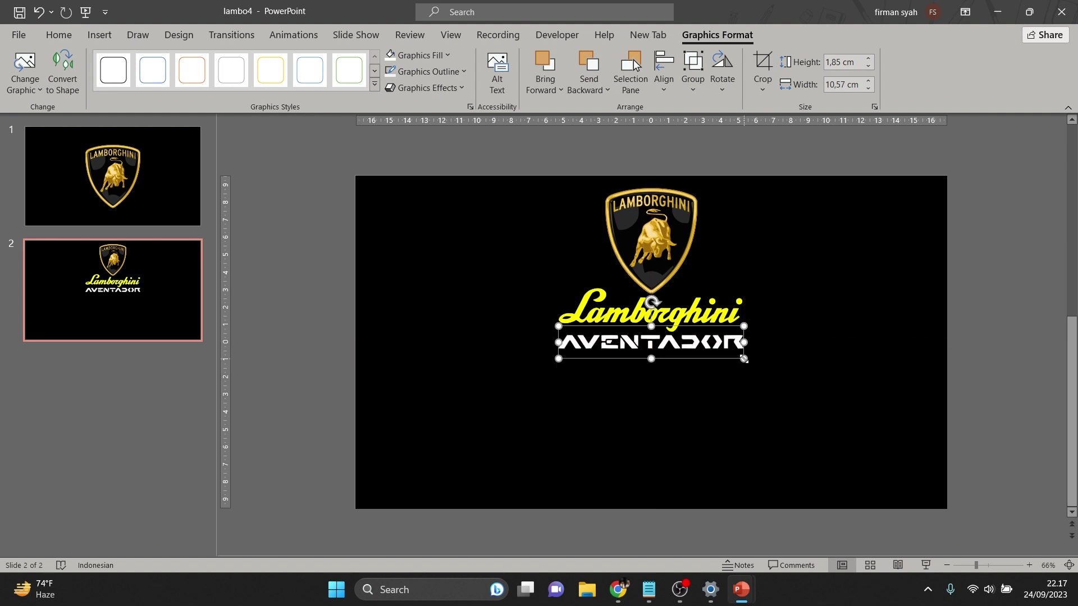
{"action": "mouse_move", "coordinate": [745, 358]}
{"action": "left_mouse_down"}
{"action": "mouse_move", "coordinate": [708, 349]}
{"action": "mouse_move", "coordinate": [720, 350]}
{"action": "left_mouse_up"}
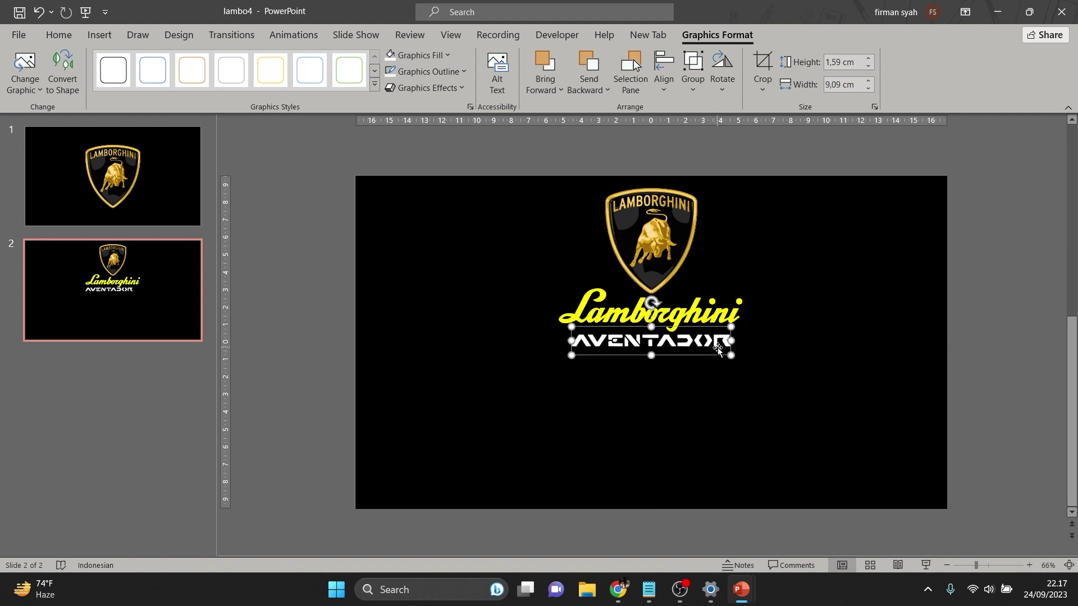
{"action": "left_click", "coordinate": [99, 35]}
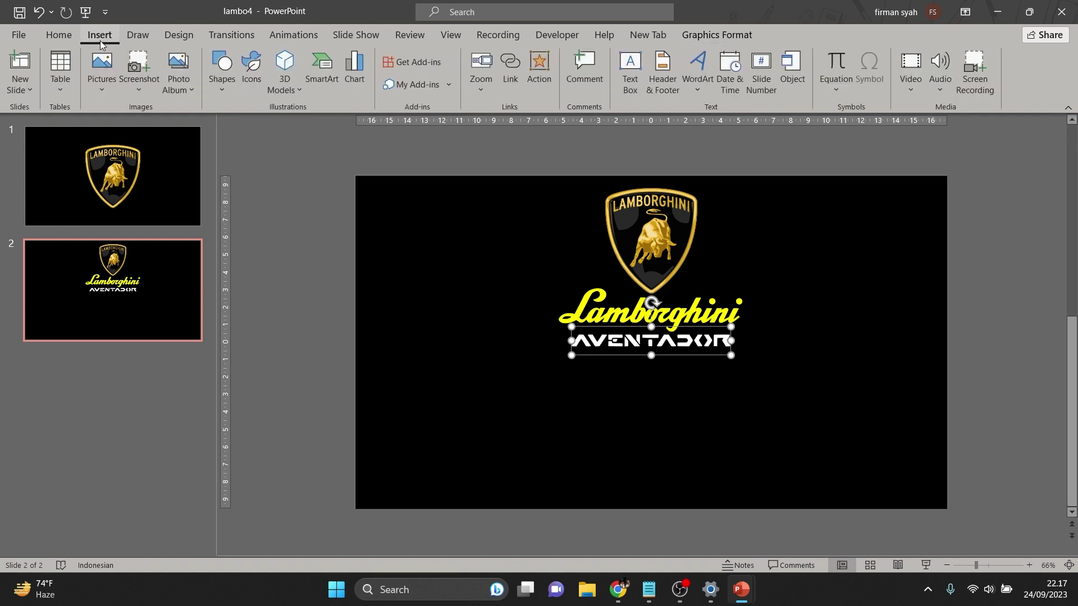
Insert the lamborgini_aventador 3D model from the Downloads folder onto slide 2
{"action": "left_click", "coordinate": [284, 73]}
{"action": "left_click", "coordinate": [296, 135]}
{"action": "scroll", "coordinate": [56, 146], "scroll_direction": "up", "scroll_amount": 2}
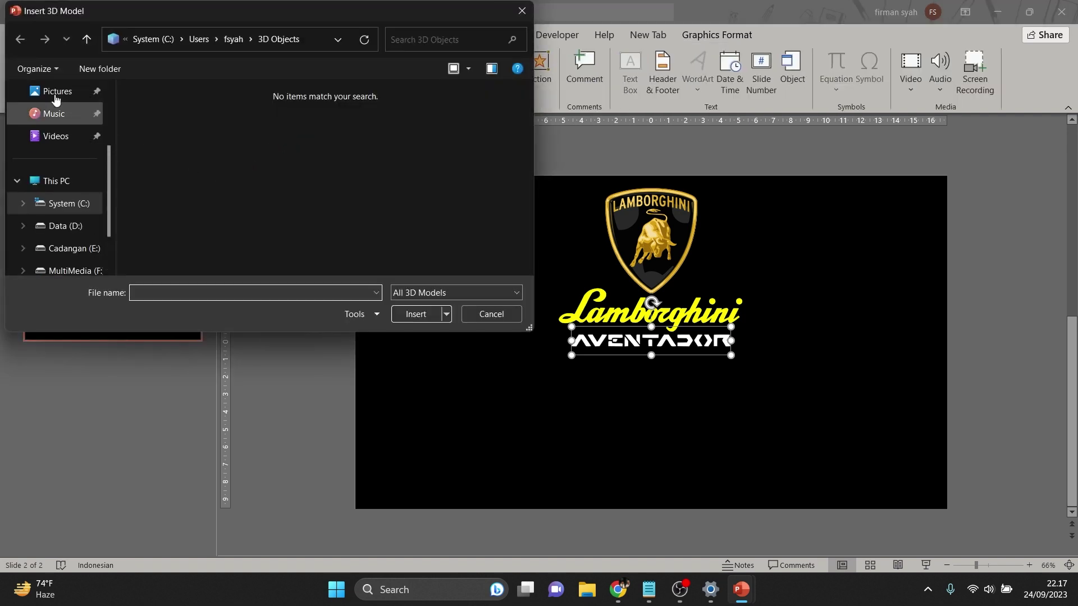
{"action": "left_click", "coordinate": [61, 136]}
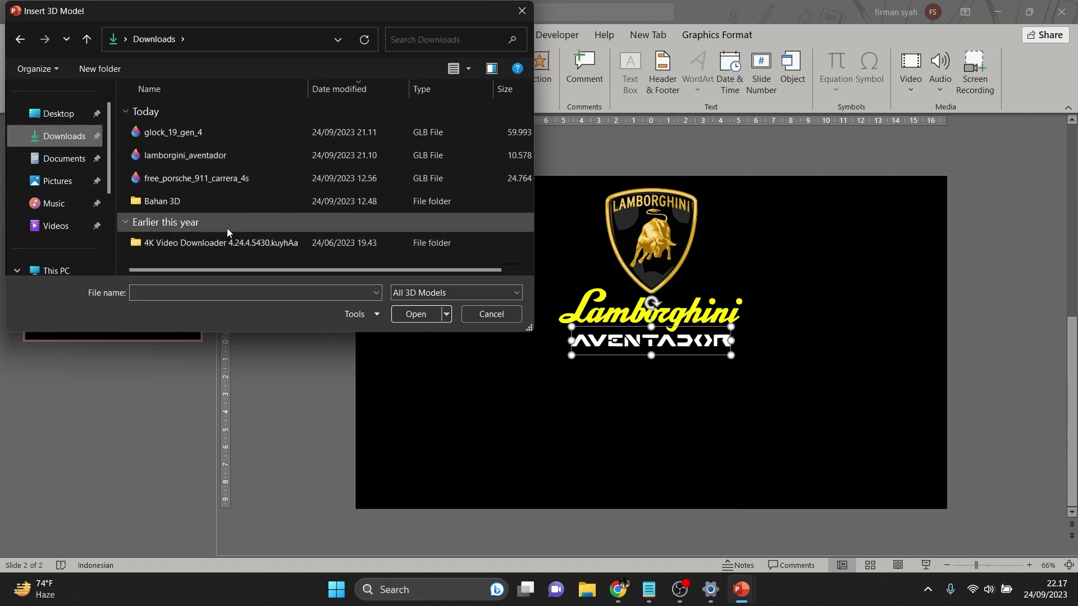
{"action": "left_click", "coordinate": [213, 159]}
{"action": "left_click", "coordinate": [414, 318]}
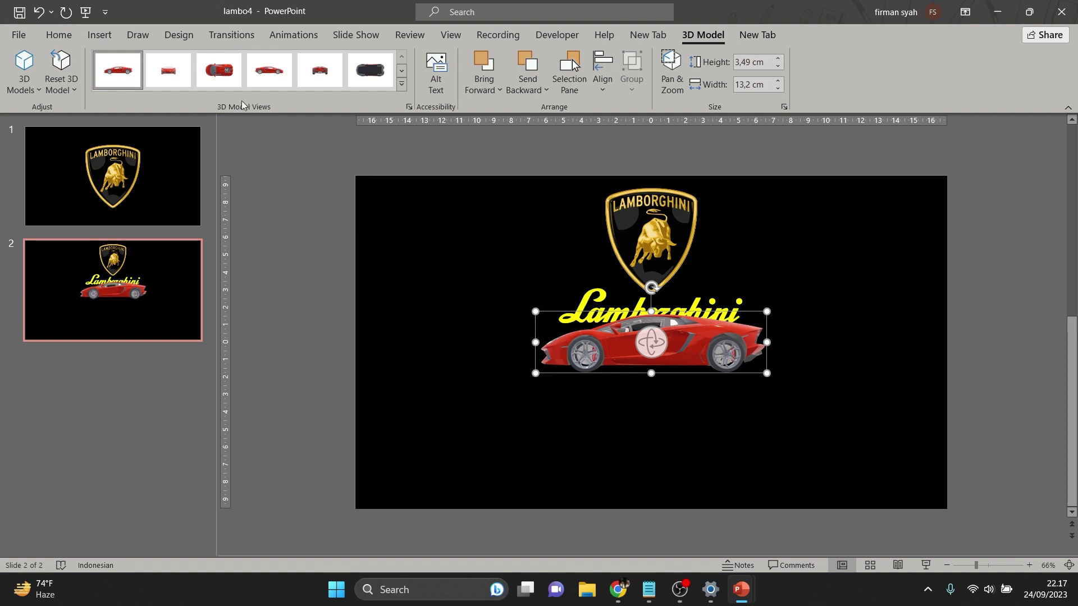
Turn the car to a side view, move it down and enlarge it across the slide
{"action": "left_click", "coordinate": [275, 73]}
{"action": "left_click_drag", "start_coordinate": [604, 334], "coordinate": [480, 460]}
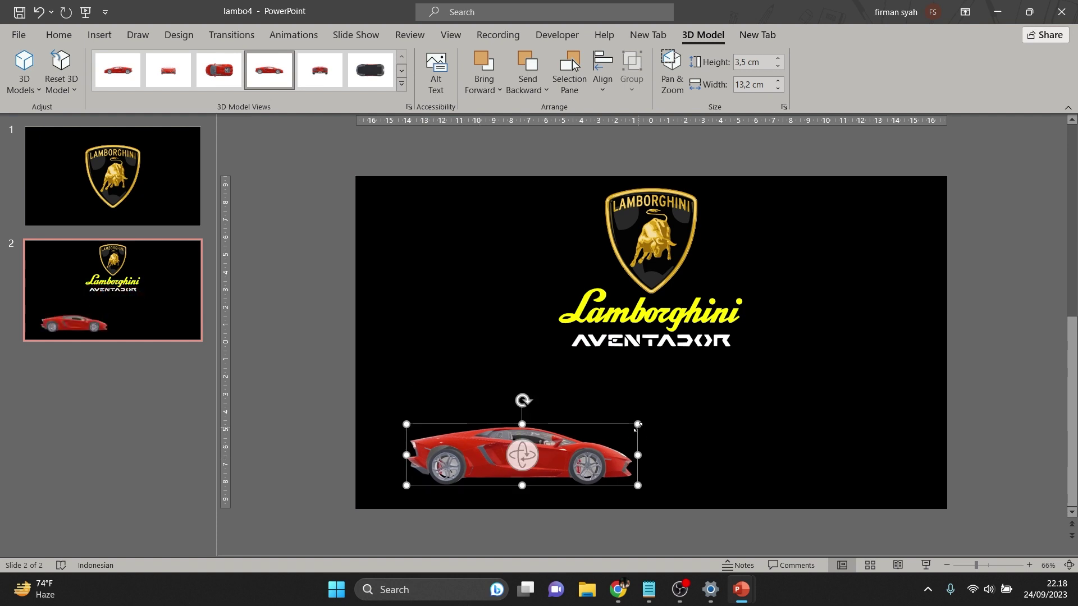
{"action": "left_click_drag", "start_coordinate": [638, 429], "coordinate": [847, 340]}
{"action": "left_click_drag", "start_coordinate": [723, 389], "coordinate": [723, 389]}
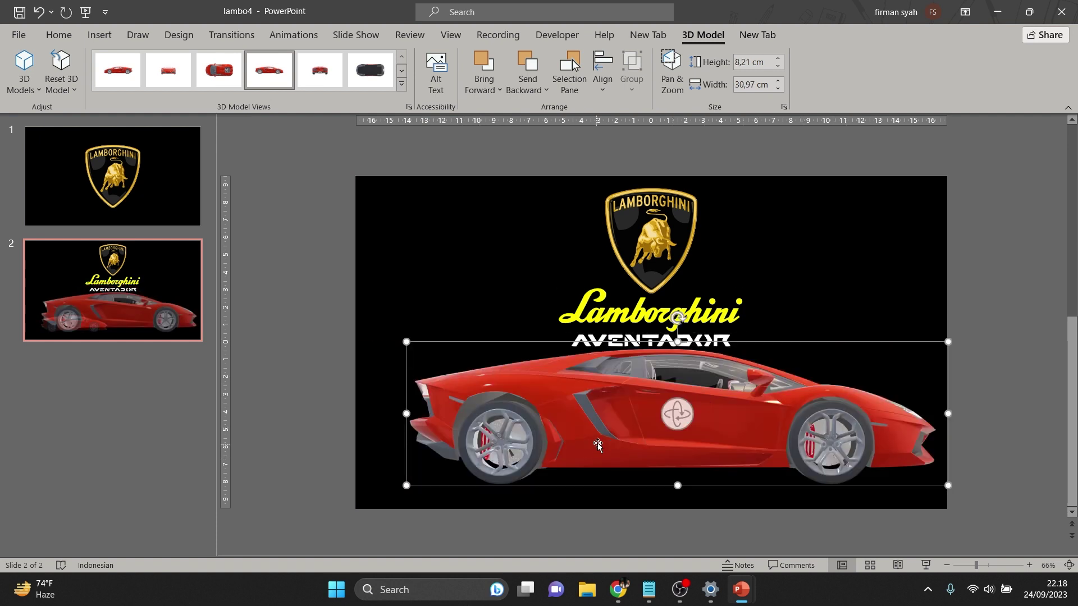
{"action": "left_click_drag", "start_coordinate": [596, 446], "coordinate": [579, 442]}
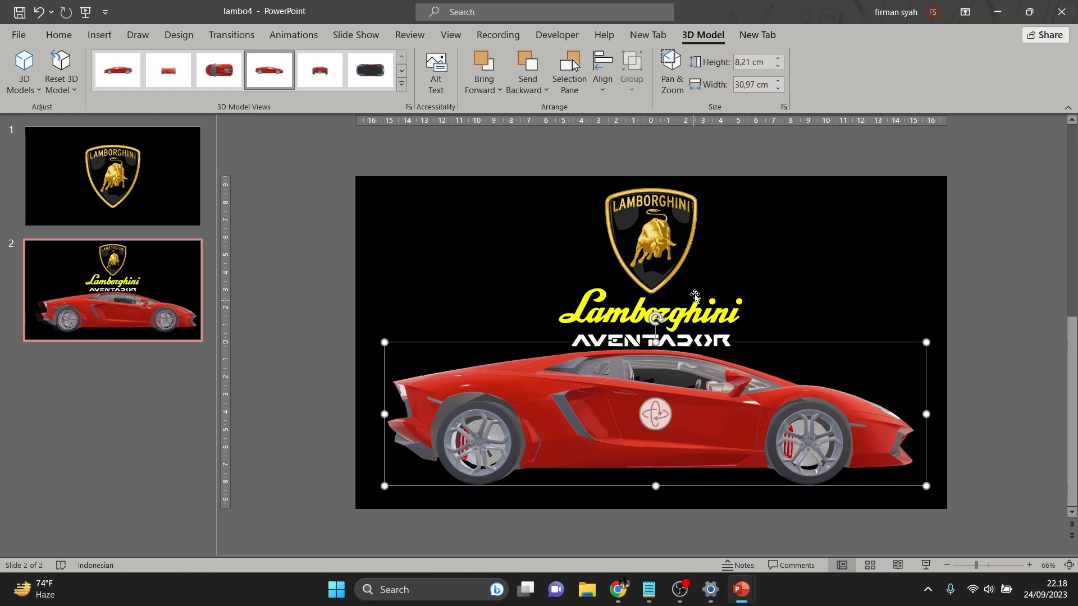
Shrink the shield, stack shield, script and AVENTADOR centred above the car, and raise the car slightly
{"action": "left_click", "coordinate": [677, 277]}
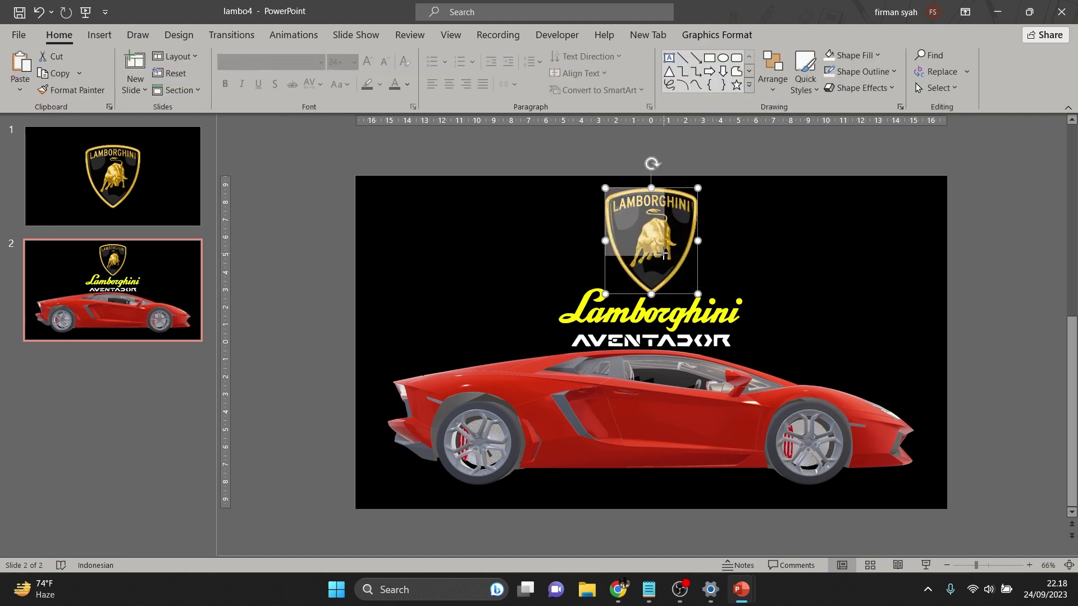
{"action": "left_click_drag", "start_coordinate": [677, 276], "coordinate": [670, 251]}
{"action": "left_click_drag", "start_coordinate": [660, 309], "coordinate": [655, 273]}
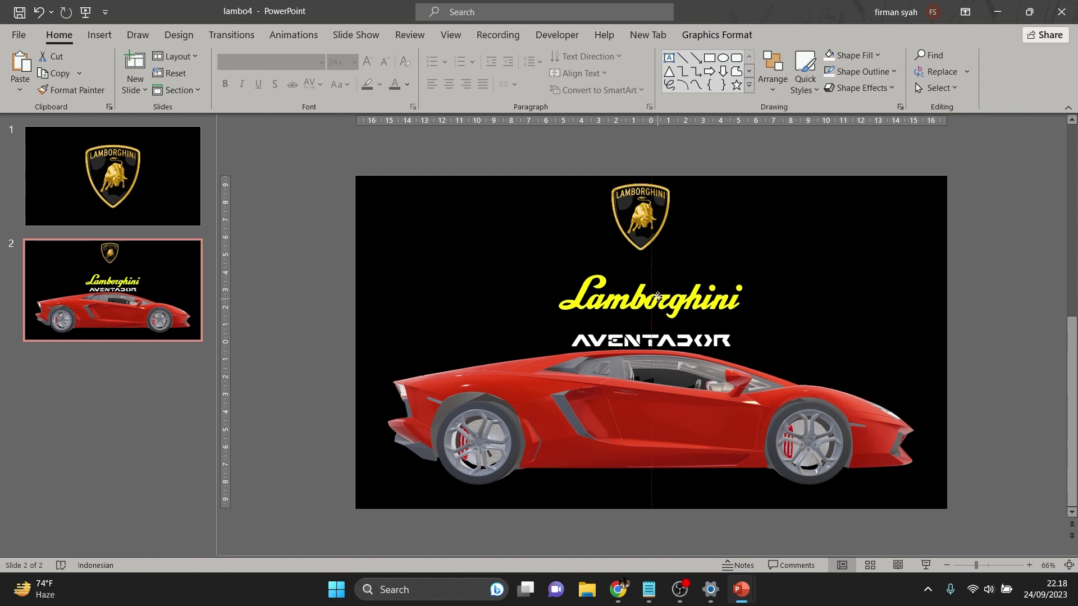
{"action": "left_click", "coordinate": [661, 340]}
{"action": "left_click_drag", "start_coordinate": [661, 339], "coordinate": [660, 303]}
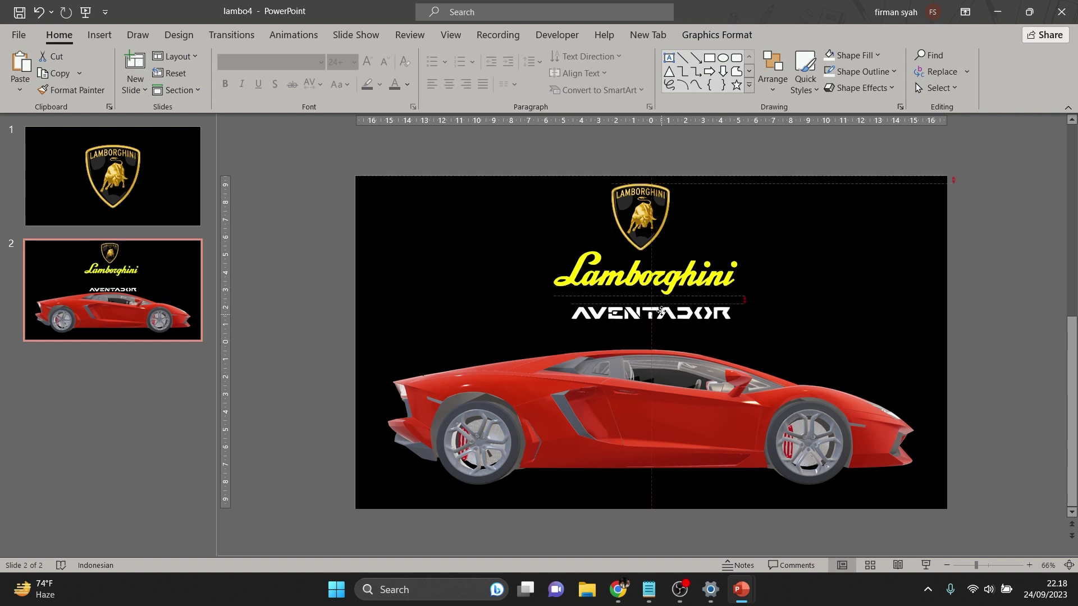
{"action": "left_click", "coordinate": [651, 274]}
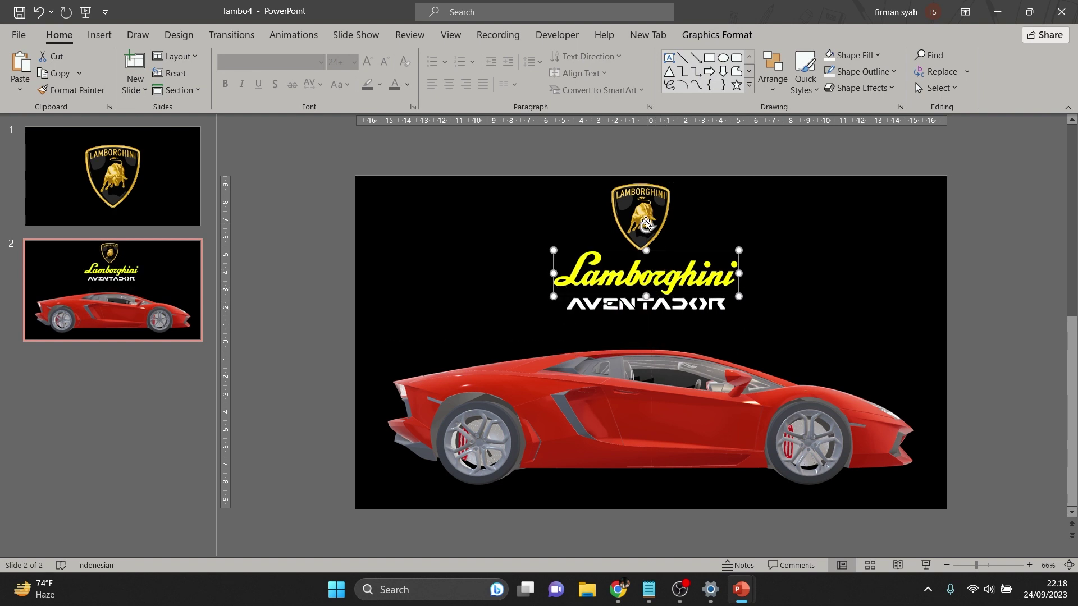
{"action": "left_click_drag", "start_coordinate": [643, 215], "coordinate": [648, 219]}
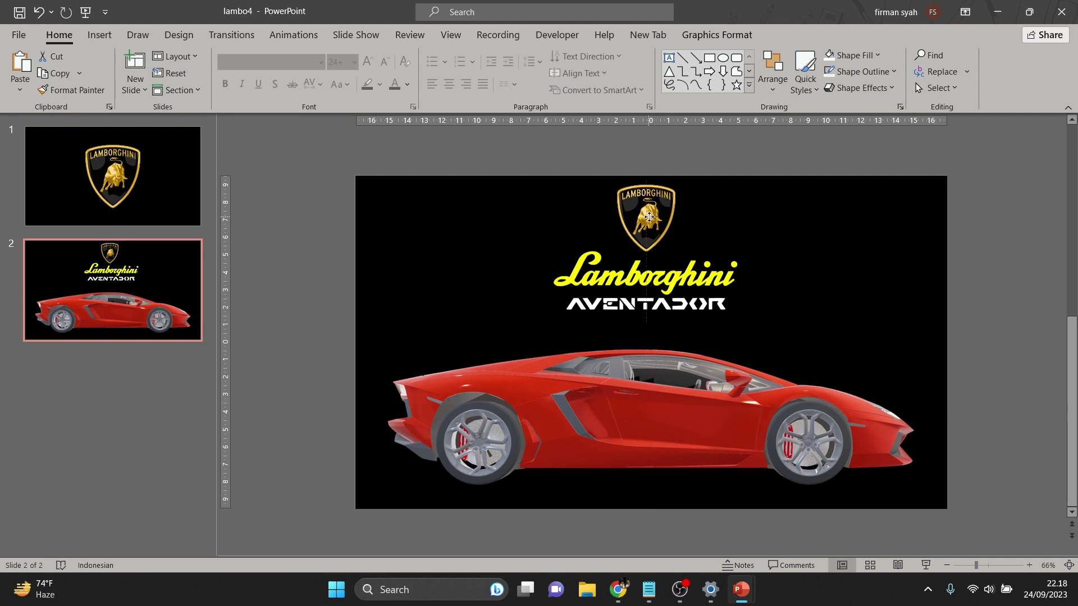
{"action": "left_click", "coordinate": [679, 279]}
{"action": "mouse_move", "coordinate": [678, 279]}
{"action": "left_mouse_down"}
{"action": "mouse_move", "coordinate": [679, 269]}
{"action": "mouse_move", "coordinate": [679, 297]}
{"action": "left_mouse_up"}
{"action": "left_click_drag", "start_coordinate": [692, 393], "coordinate": [693, 367]}
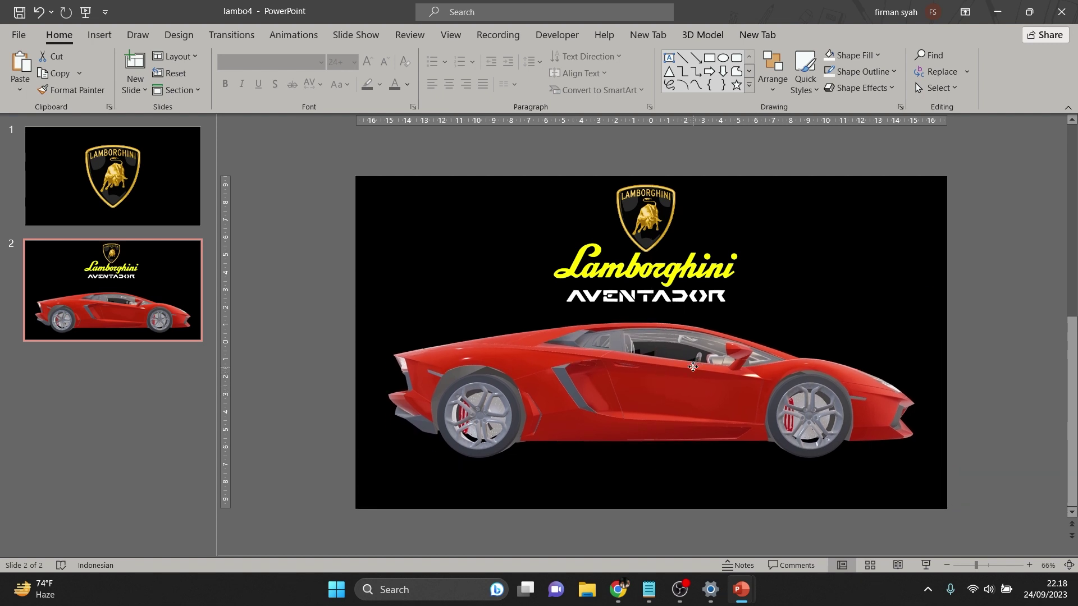
Shorten slide 2's black background from the bottom so it stops at the car's wheels
{"action": "left_click", "coordinate": [685, 487]}
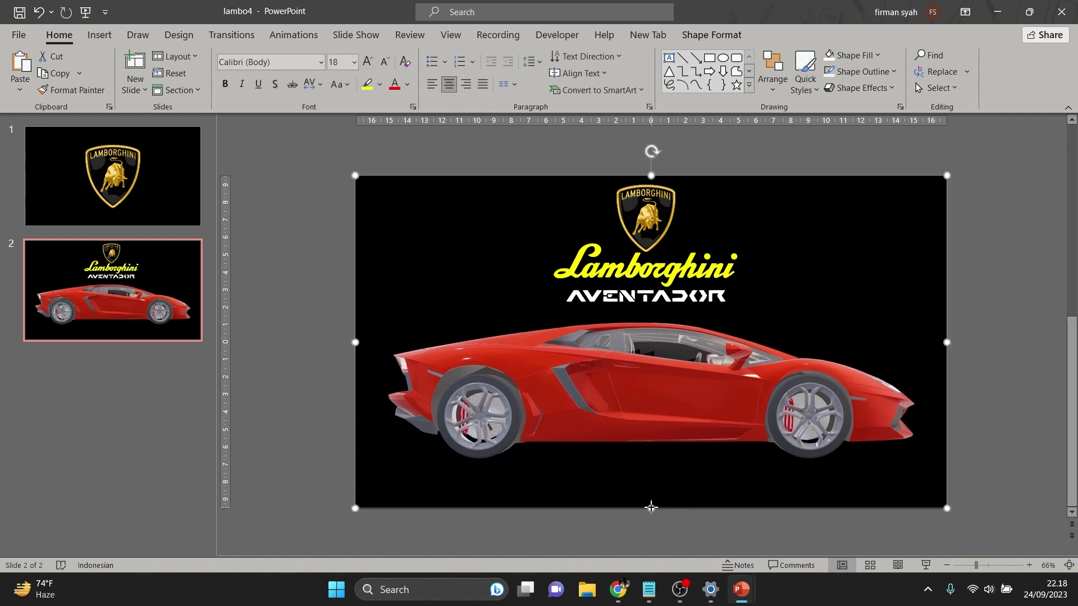
{"action": "left_click_drag", "start_coordinate": [650, 507], "coordinate": [652, 394]}
{"action": "left_click", "coordinate": [985, 320]}
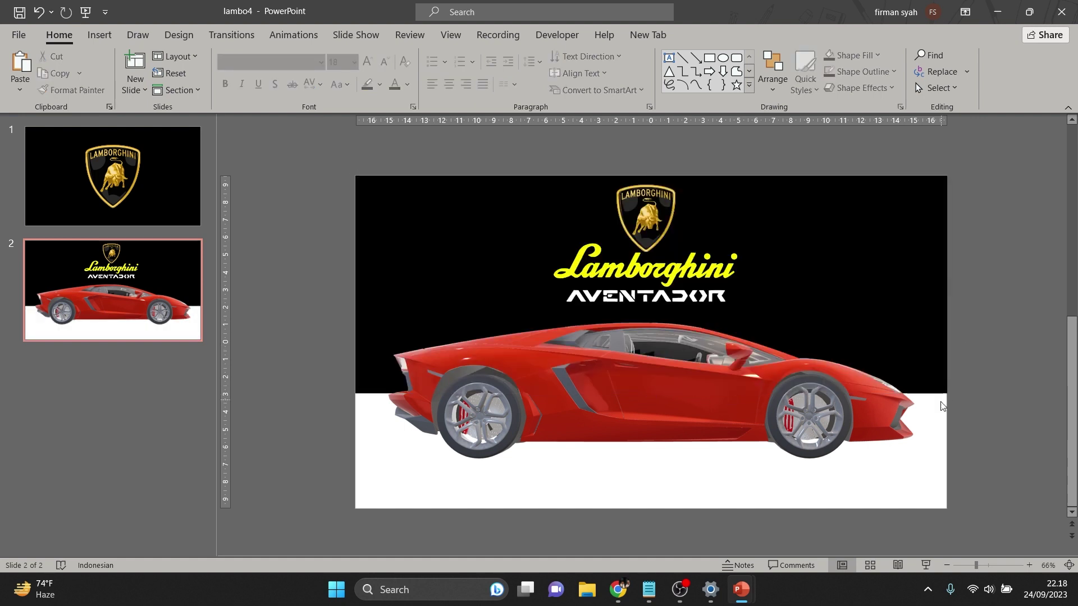
Stretch the 3D car wider on both sides and shift it slightly right
{"action": "left_click", "coordinate": [904, 445]}
{"action": "mouse_move", "coordinate": [928, 388]}
{"action": "left_mouse_down"}
{"action": "mouse_move", "coordinate": [947, 393]}
{"action": "mouse_move", "coordinate": [916, 395]}
{"action": "left_mouse_up"}
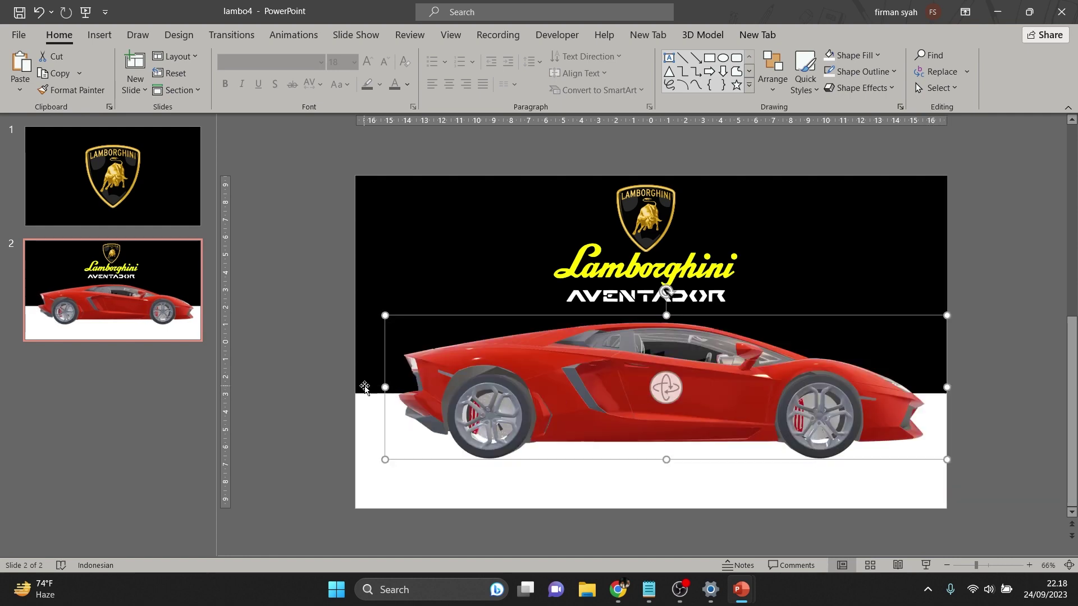
{"action": "left_click_drag", "start_coordinate": [380, 387], "coordinate": [358, 387]}
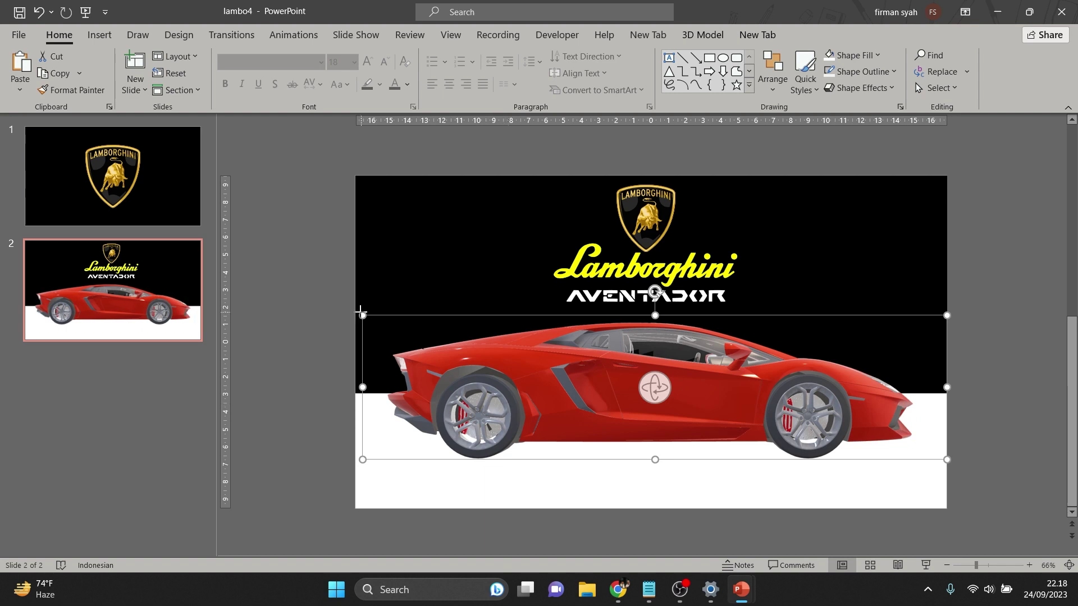
{"action": "left_click_drag", "start_coordinate": [361, 310], "coordinate": [379, 316]}
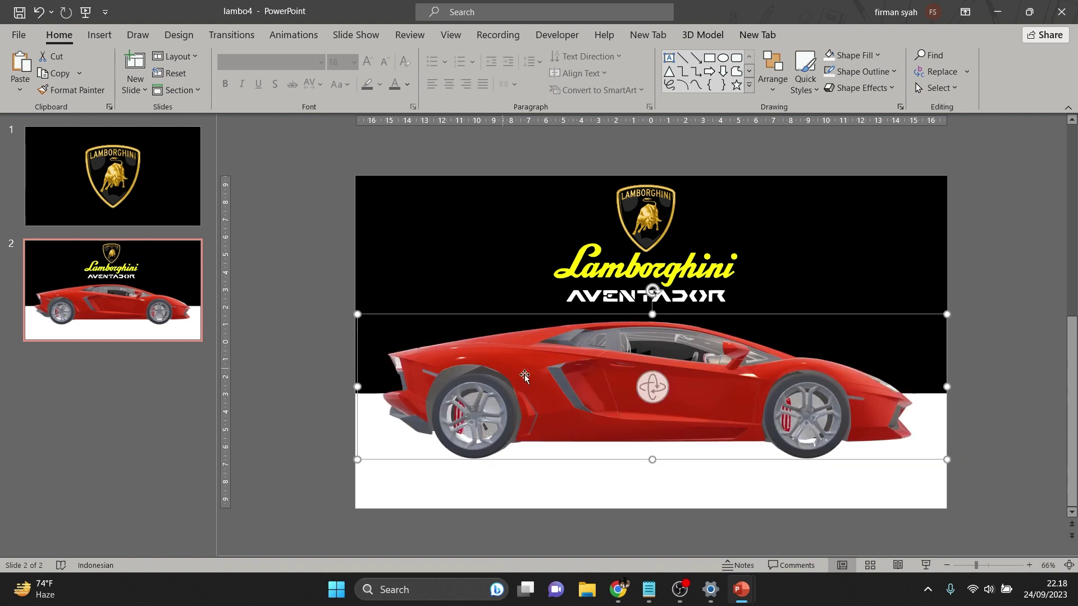
{"action": "left_click_drag", "start_coordinate": [794, 388], "coordinate": [803, 390]}
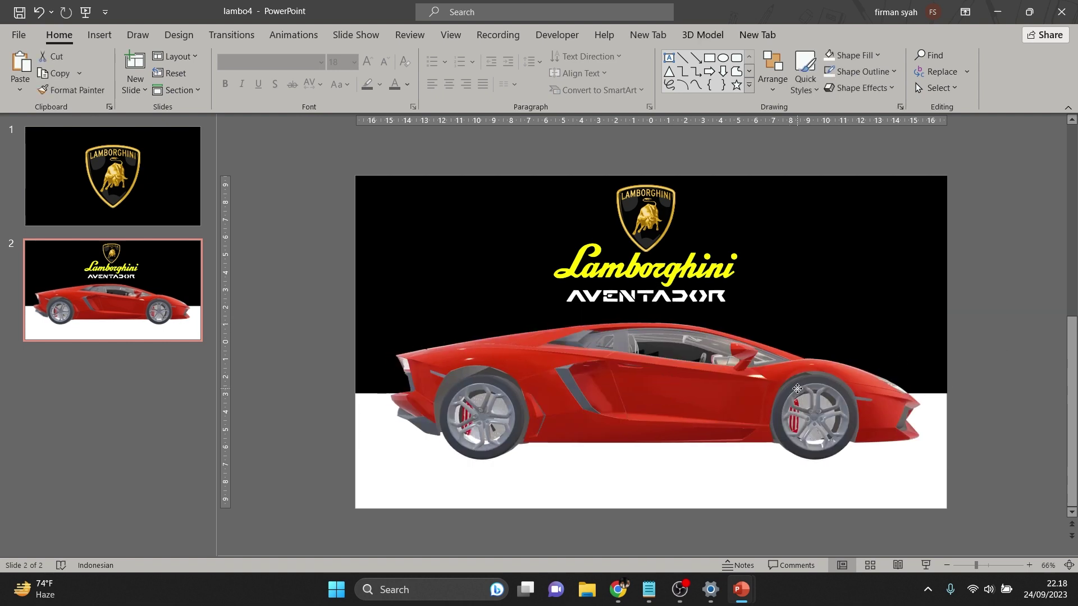
{"action": "left_click", "coordinate": [993, 305]}
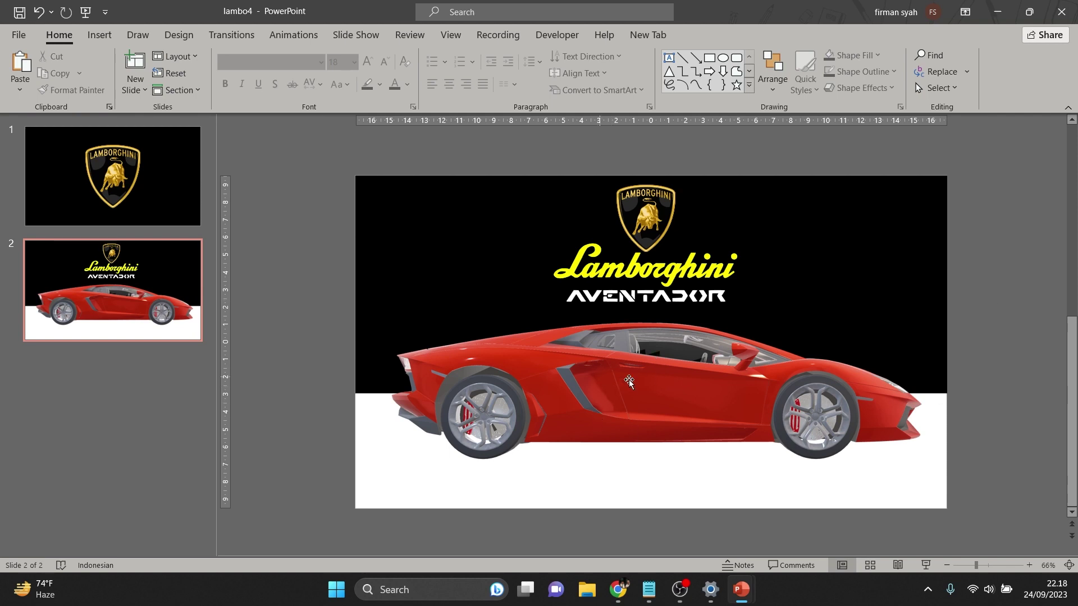
Duplicate slide 2 and shrink the shield logo into slide 3's top-left corner
{"action": "right_click", "coordinate": [174, 277]}
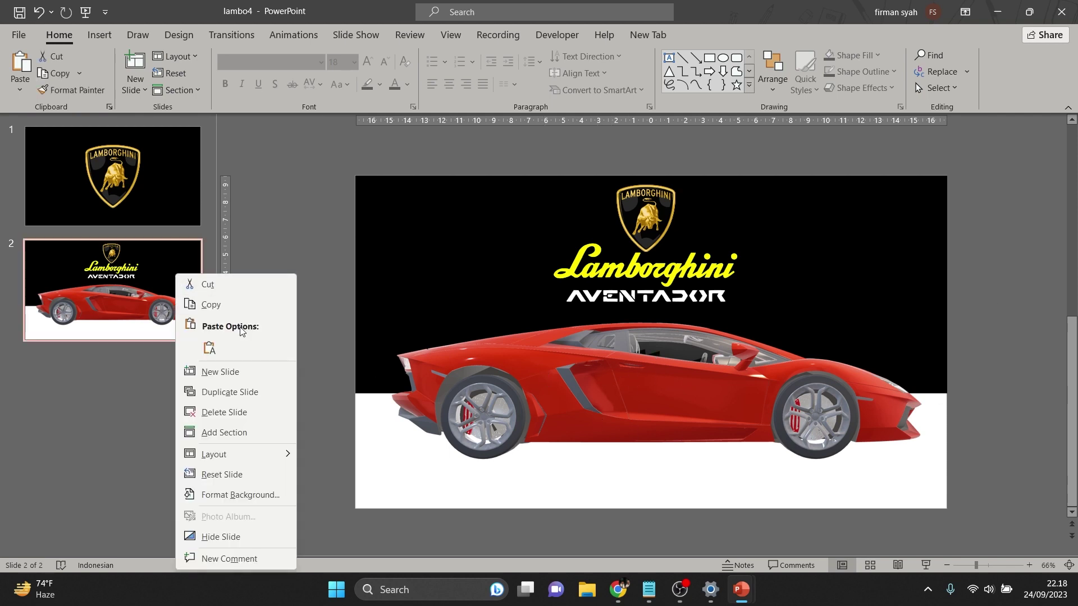
{"action": "left_click", "coordinate": [258, 393]}
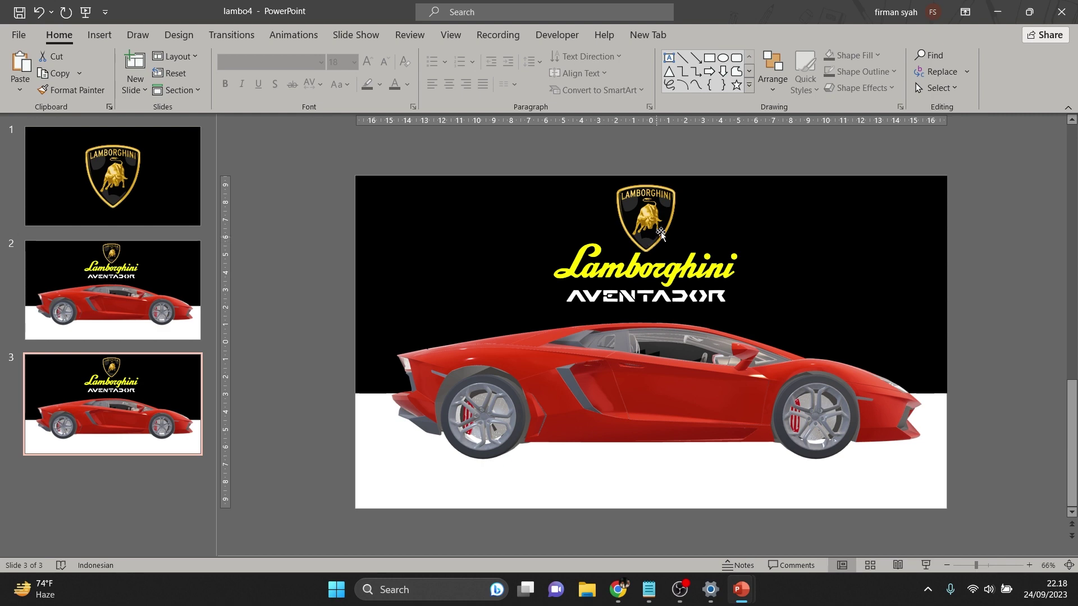
{"action": "left_click_drag", "start_coordinate": [664, 214], "coordinate": [401, 208]}
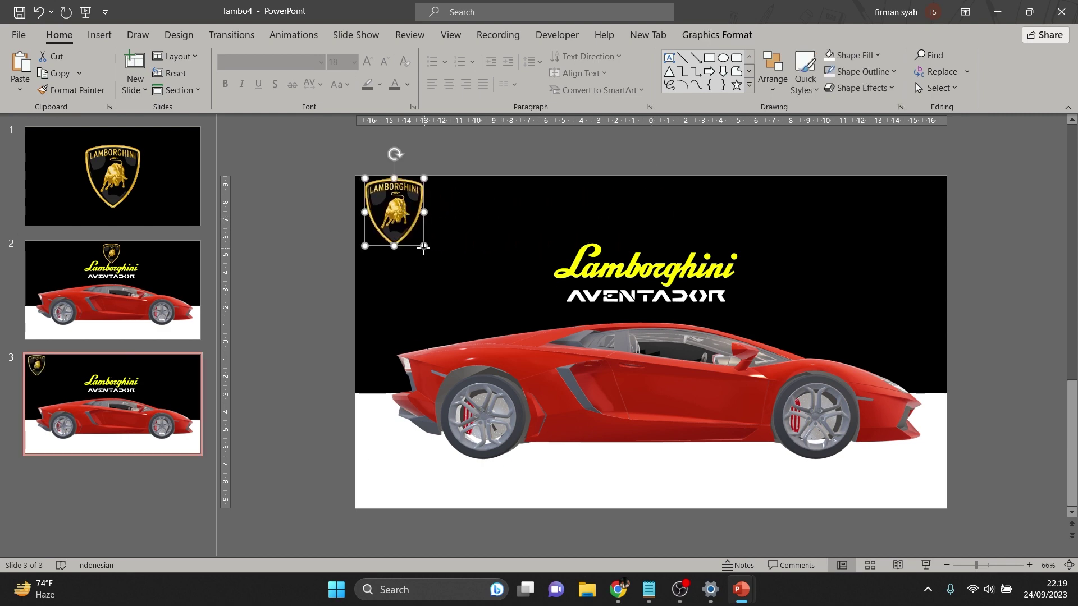
{"action": "left_click_drag", "start_coordinate": [423, 246], "coordinate": [380, 208]}
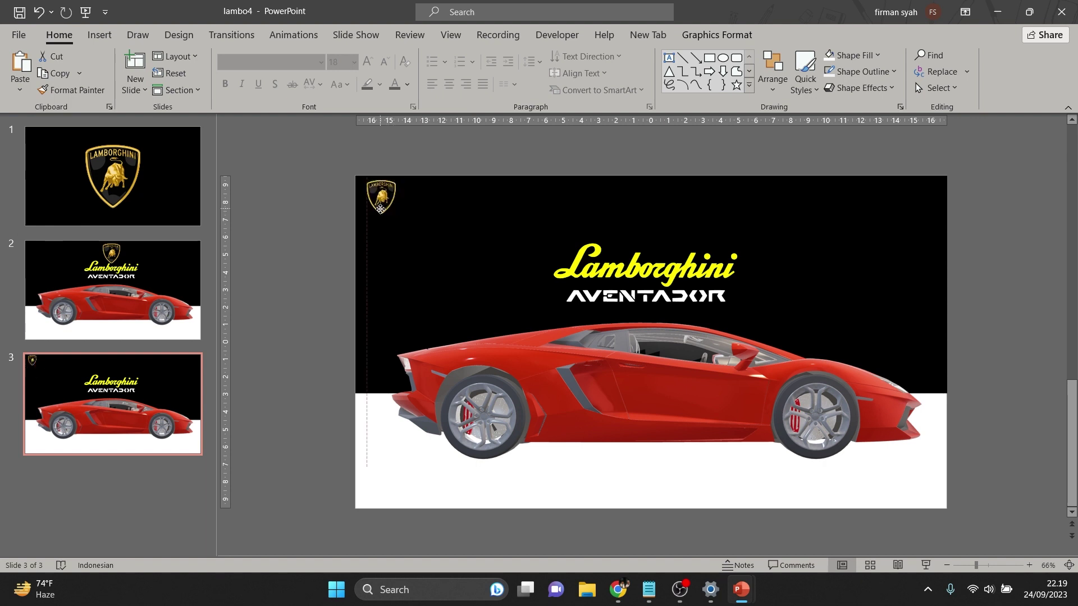
Shrink the Lamborghini and AVENTADOR wordmarks and stack them in the top-right corner
{"action": "left_click", "coordinate": [694, 276]}
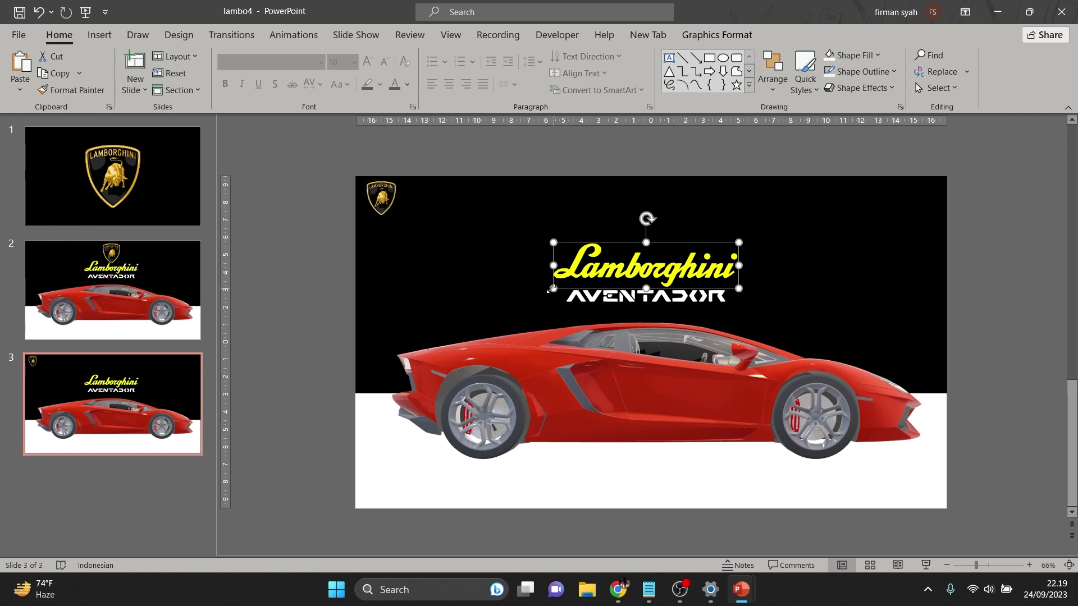
{"action": "mouse_move", "coordinate": [552, 289]}
{"action": "left_mouse_down"}
{"action": "mouse_move", "coordinate": [807, 233]}
{"action": "mouse_move", "coordinate": [876, 197]}
{"action": "mouse_move", "coordinate": [866, 198]}
{"action": "left_mouse_up"}
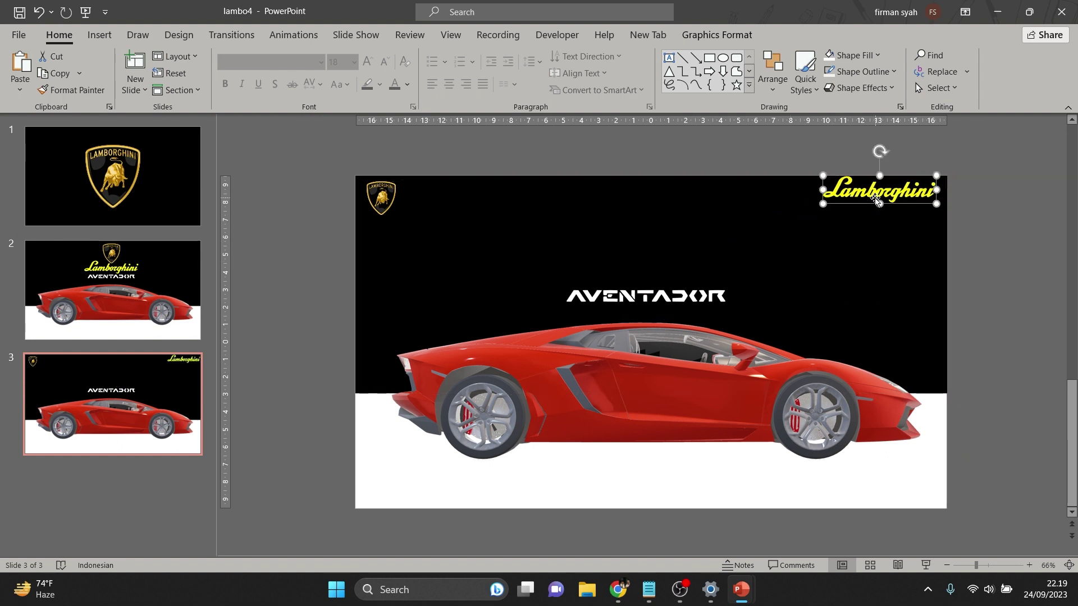
{"action": "left_click", "coordinate": [686, 308]}
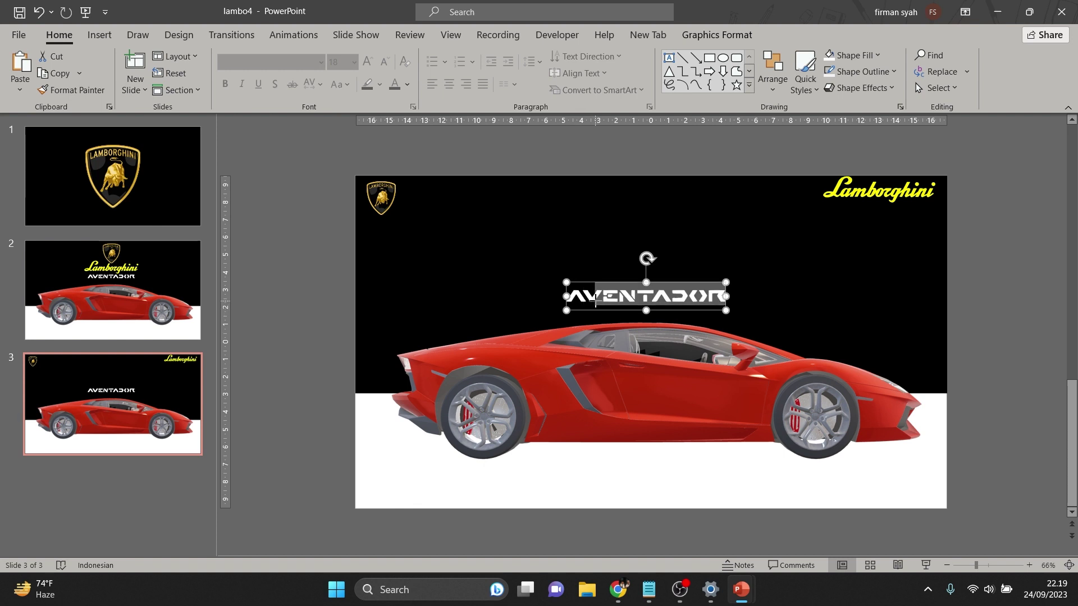
{"action": "left_click_drag", "start_coordinate": [566, 311], "coordinate": [596, 306]}
{"action": "left_click_drag", "start_coordinate": [659, 294], "coordinate": [870, 209]}
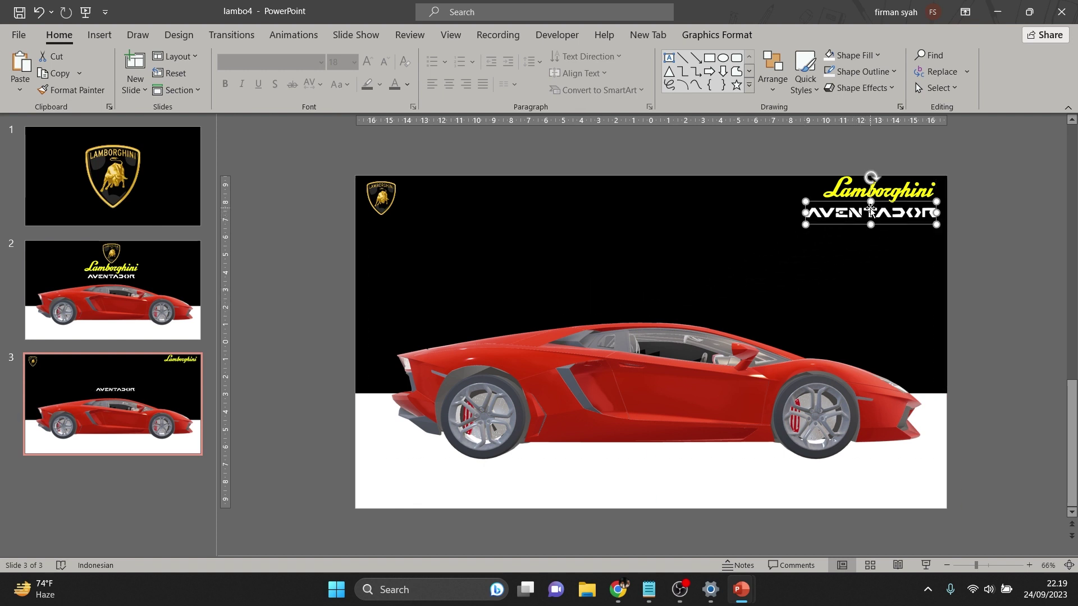
{"action": "left_click", "coordinate": [328, 169]}
Draw a thin rectangle bar under the AVENTADOR wordmark
{"action": "left_click", "coordinate": [101, 37]}
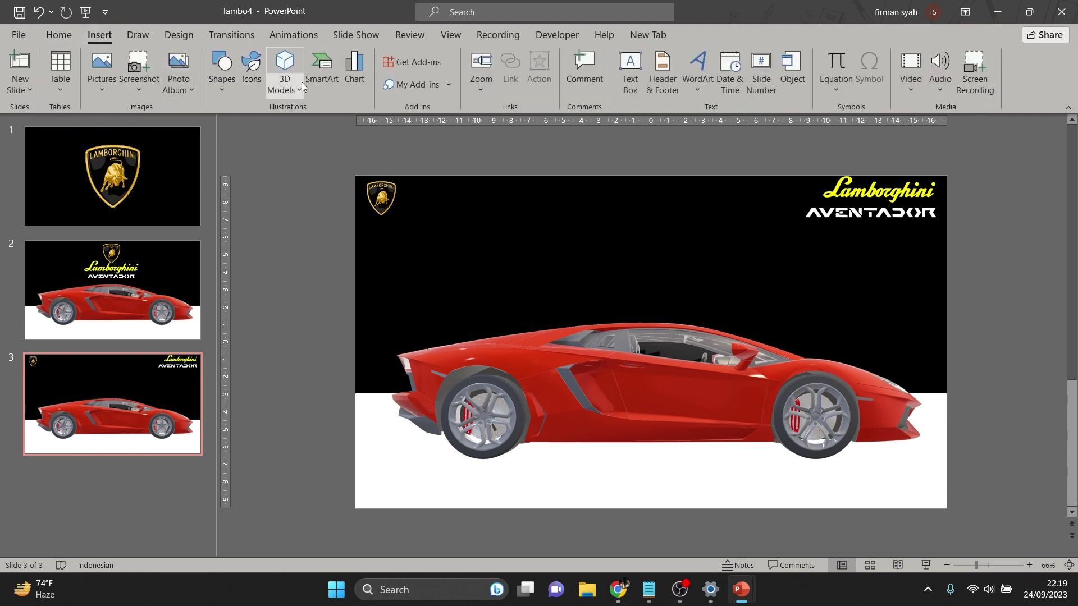
{"action": "left_click", "coordinate": [226, 89]}
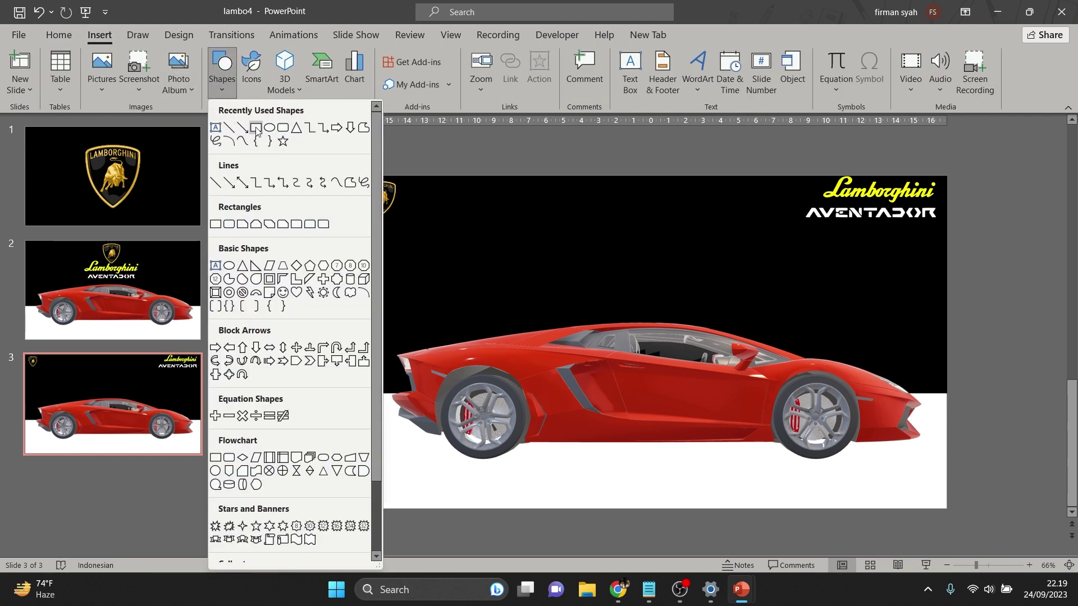
{"action": "left_click", "coordinate": [256, 129]}
{"action": "mouse_move", "coordinate": [921, 229]}
{"action": "left_mouse_down"}
{"action": "mouse_move", "coordinate": [706, 230]}
{"action": "mouse_move", "coordinate": [791, 228]}
{"action": "left_mouse_up"}
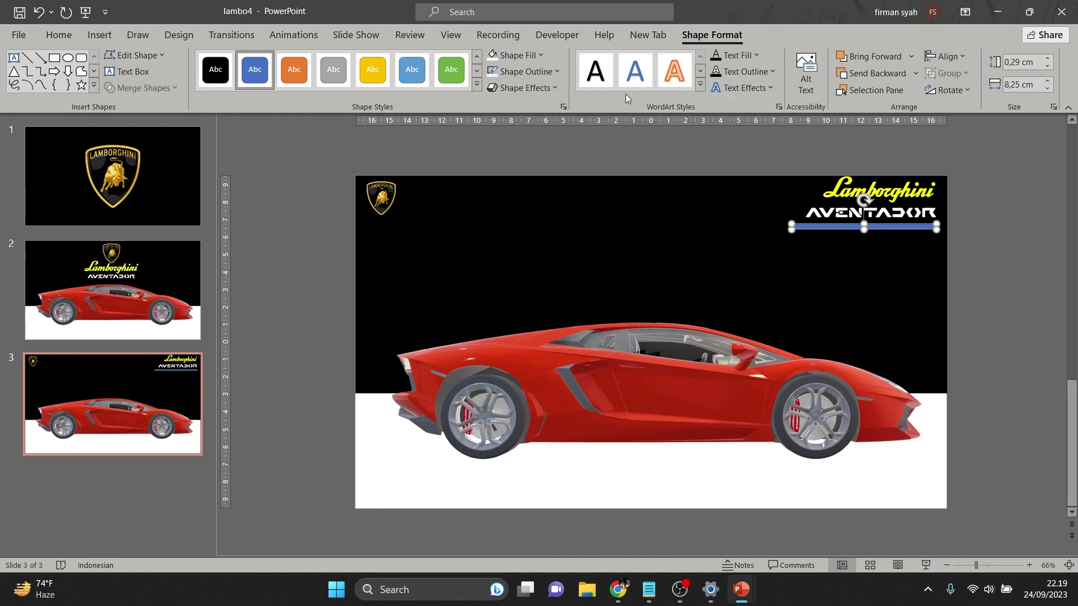
Fill the bar with the car's red using the eyedropper and remove its outline
{"action": "left_click", "coordinate": [540, 56]}
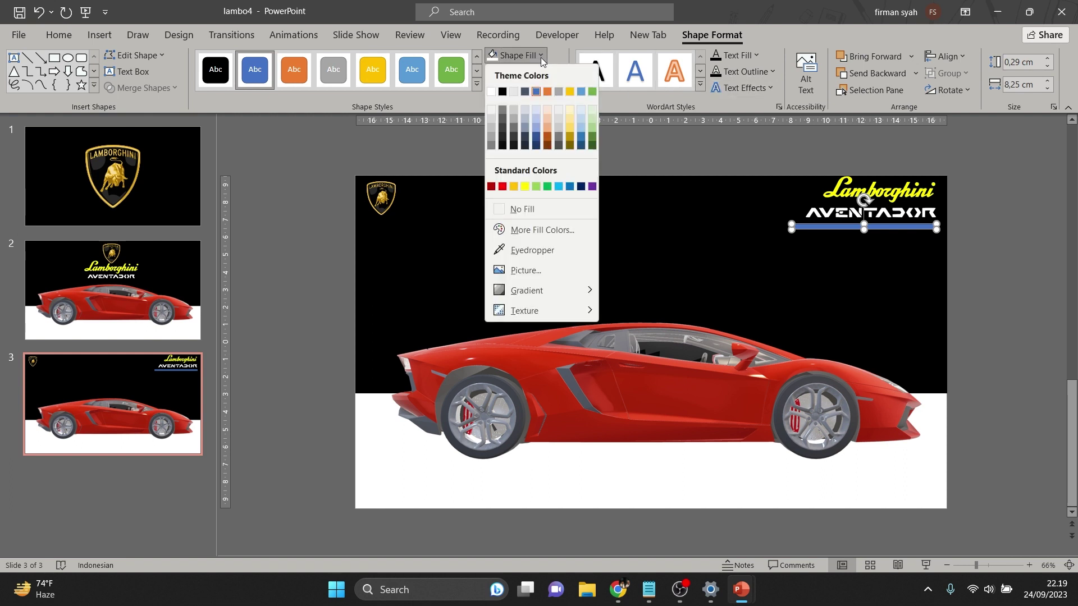
{"action": "left_click", "coordinate": [543, 250]}
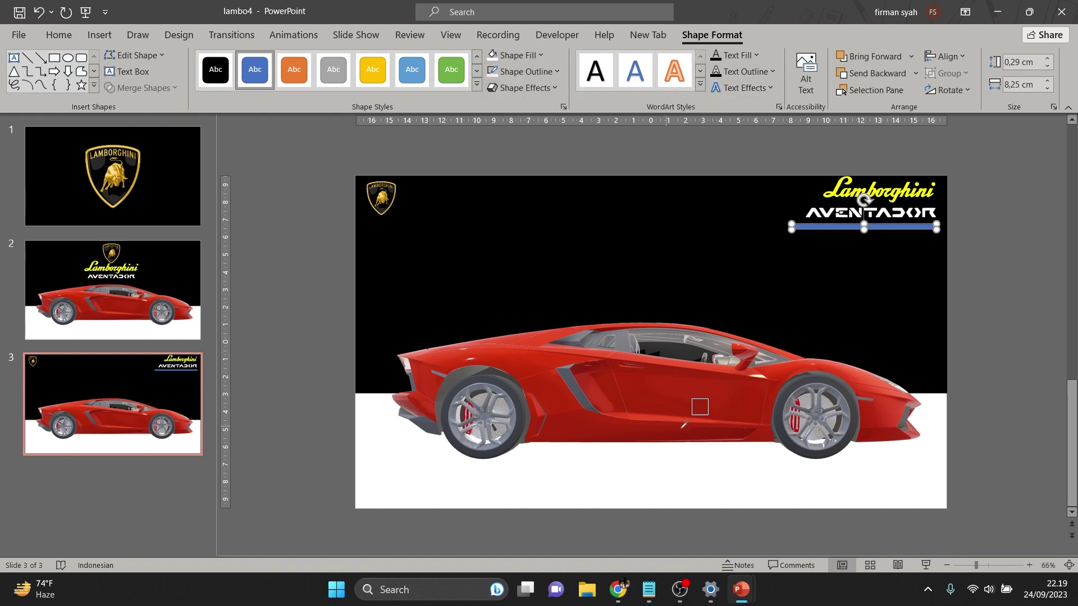
{"action": "left_click", "coordinate": [706, 404]}
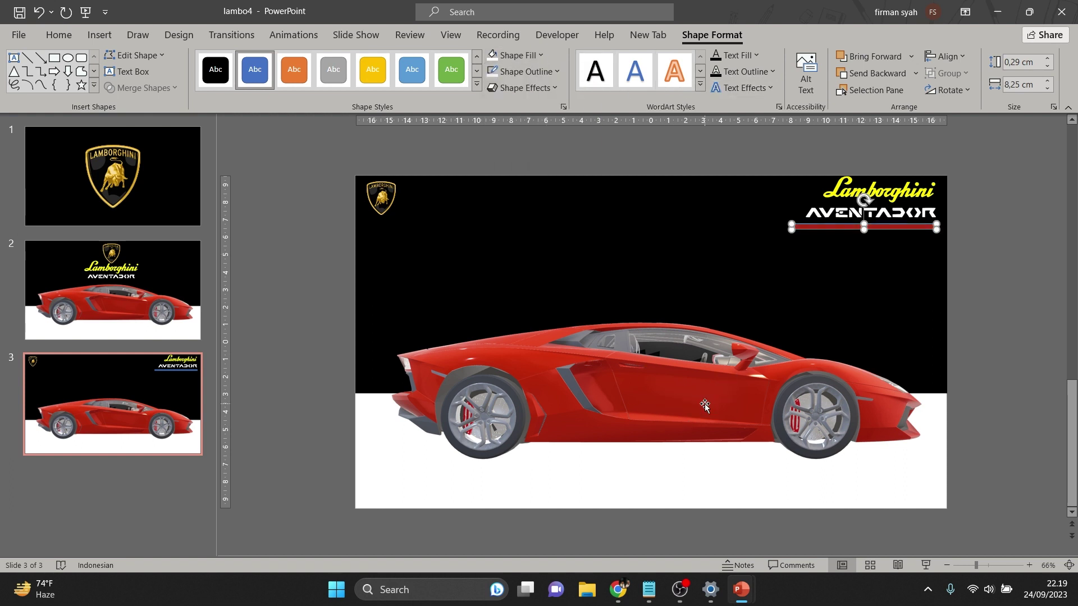
{"action": "left_click", "coordinate": [556, 72]}
{"action": "left_click", "coordinate": [529, 265]}
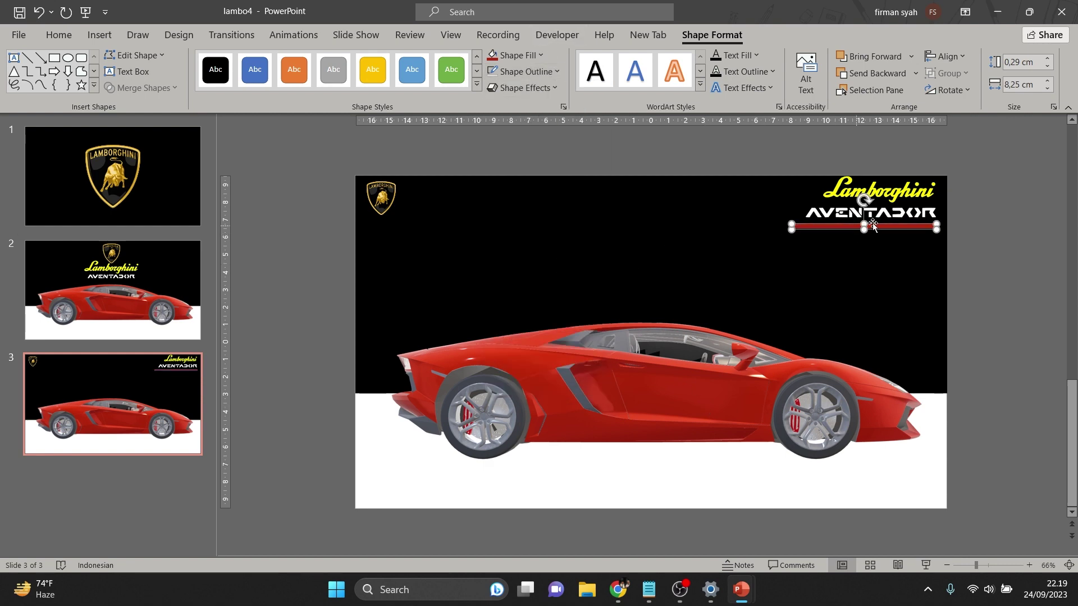
{"action": "left_click", "coordinate": [993, 230]}
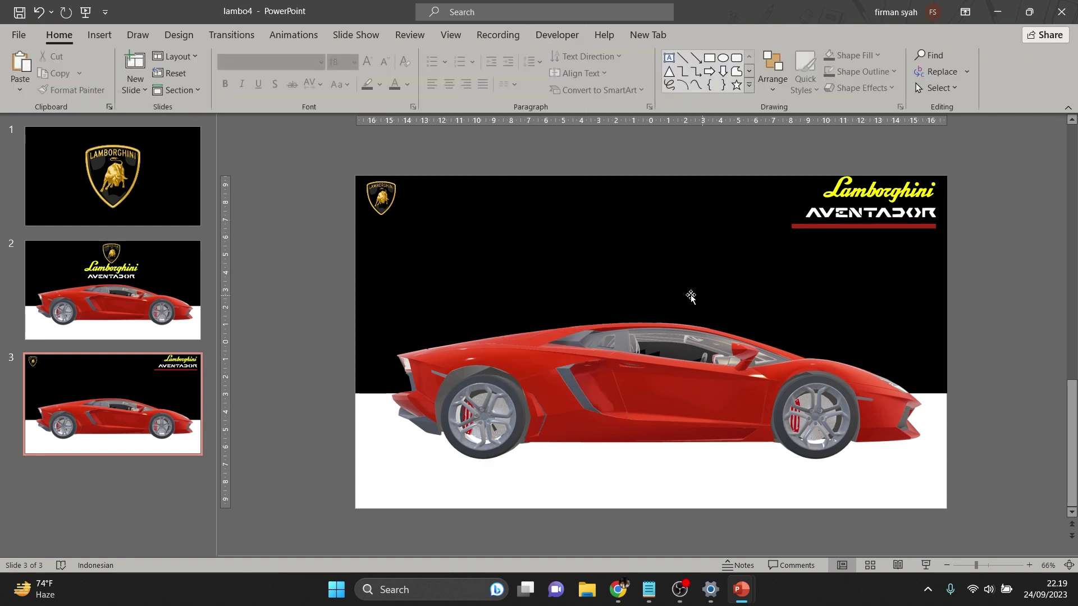
Turn the car to the rear preset view and move it slightly right
{"action": "left_click", "coordinate": [672, 380]}
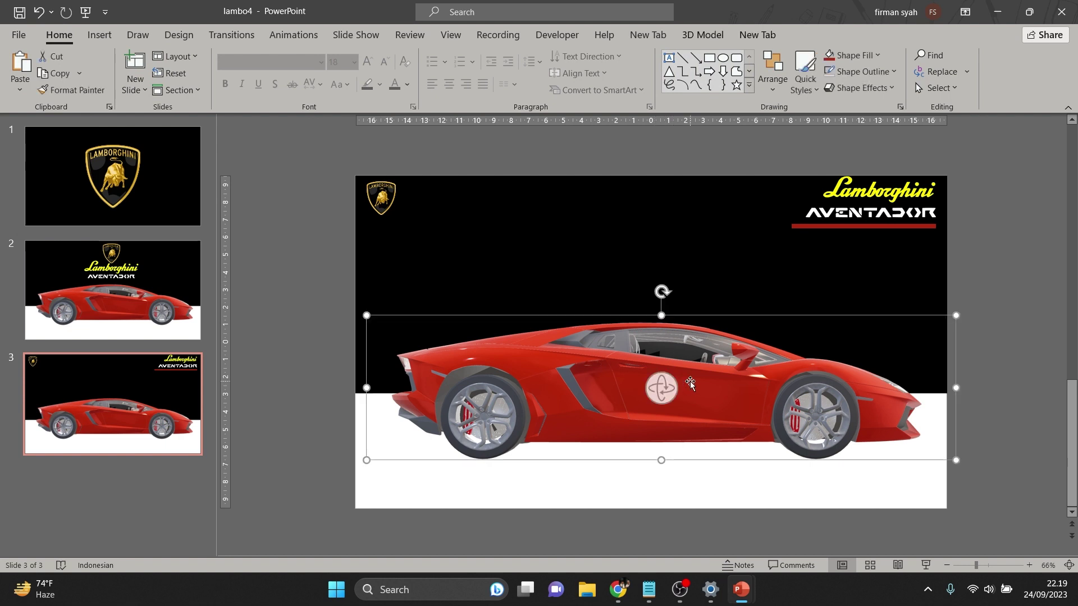
{"action": "left_click", "coordinate": [717, 35]}
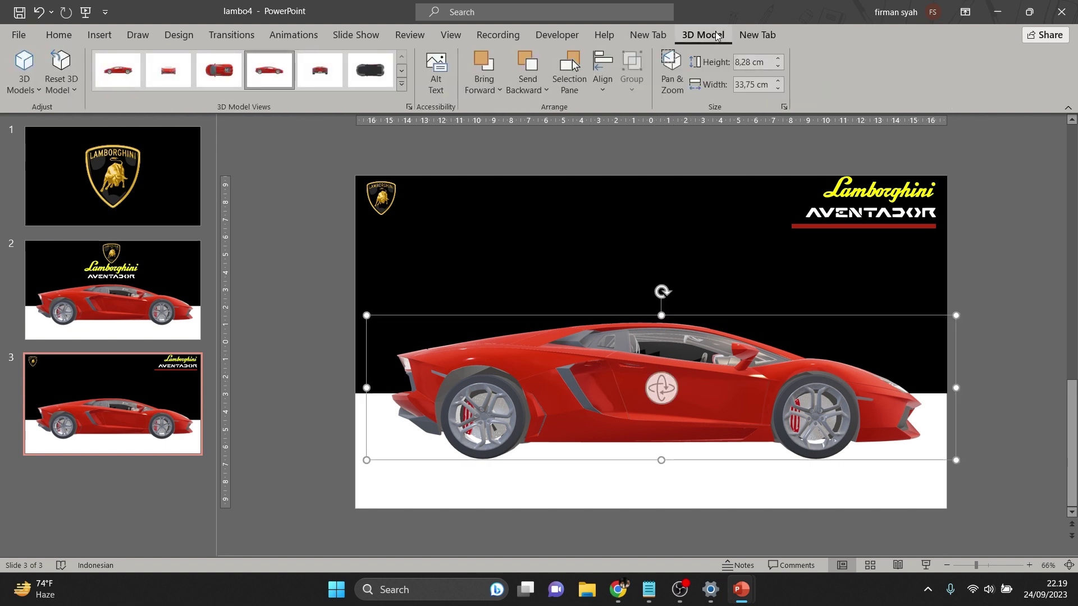
{"action": "left_click", "coordinate": [312, 76]}
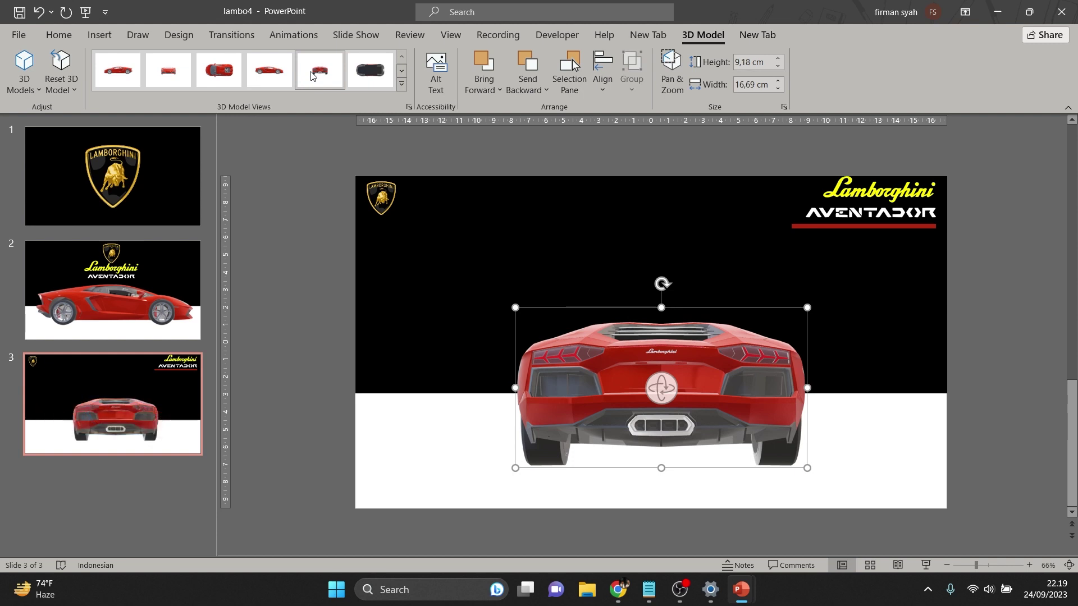
{"action": "left_click_drag", "start_coordinate": [691, 357], "coordinate": [818, 345]}
Resize the black background to cover only the right side at full height
{"action": "left_click", "coordinate": [438, 308]}
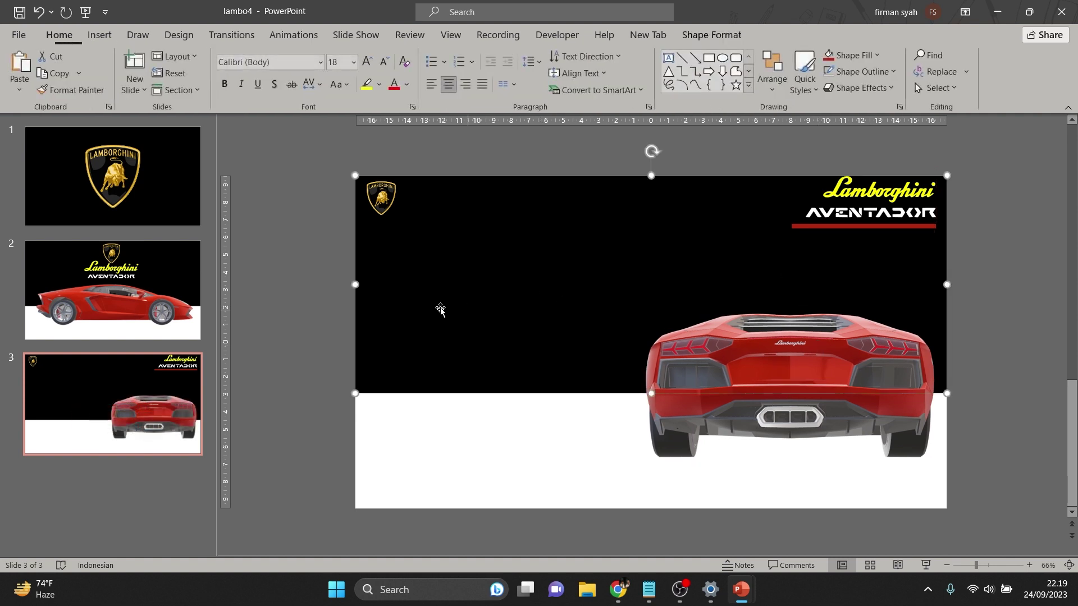
{"action": "key", "text": "Delete"}
{"action": "key", "text": "ctrl+z"}
{"action": "left_click_drag", "start_coordinate": [362, 284], "coordinate": [646, 296]}
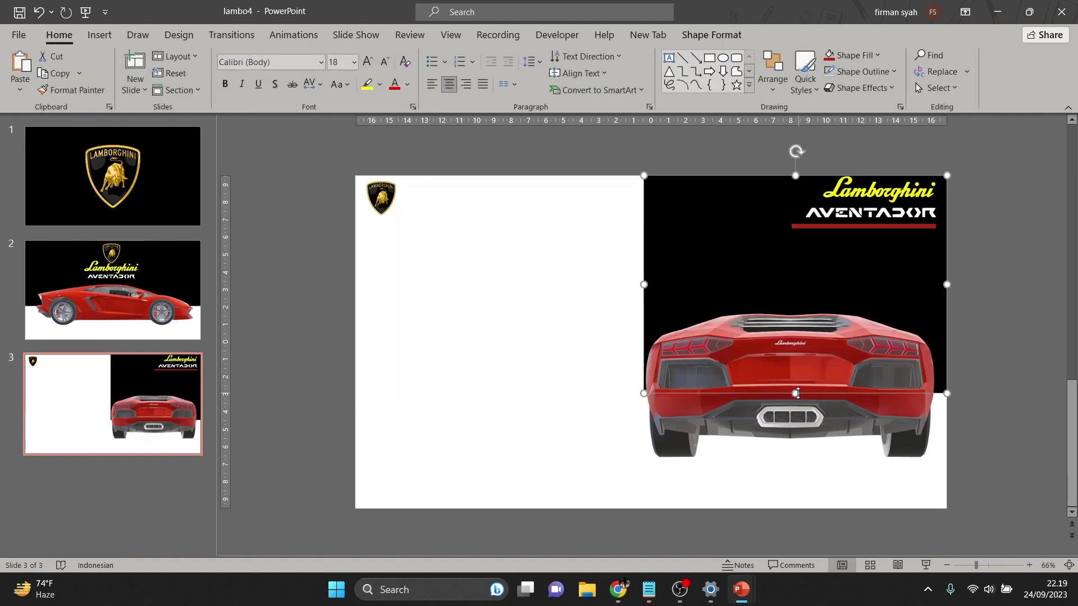
{"action": "left_click_drag", "start_coordinate": [798, 393], "coordinate": [806, 509]}
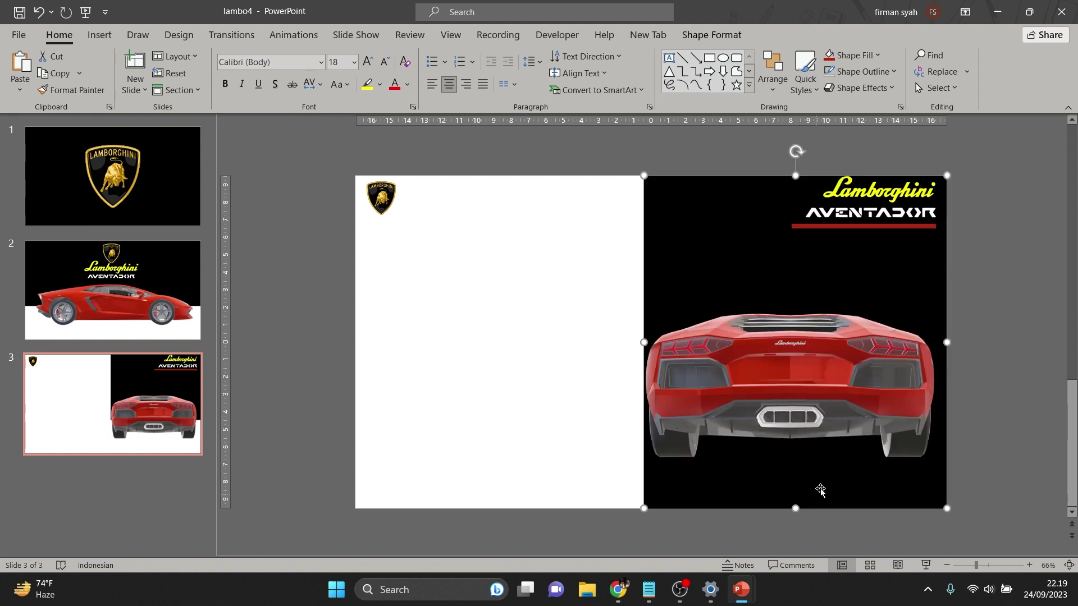
{"action": "left_click_drag", "start_coordinate": [901, 377], "coordinate": [908, 377]}
Copy the description text box from slide 3 of the Lambo presentation
{"action": "left_click", "coordinate": [1004, 299]}
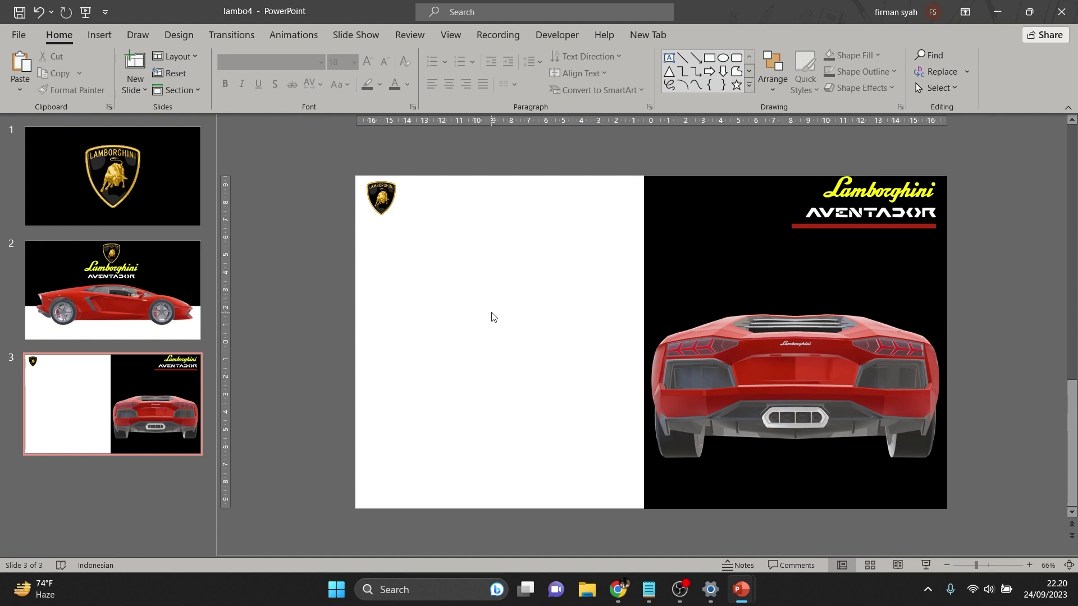
{"action": "left_click", "coordinate": [740, 600]}
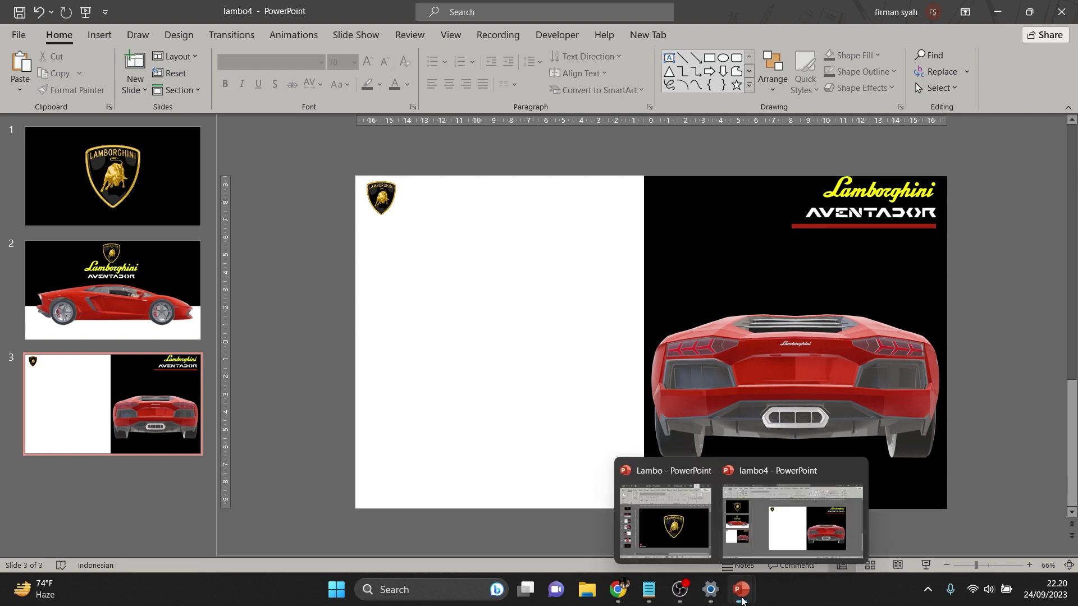
{"action": "left_click", "coordinate": [668, 528]}
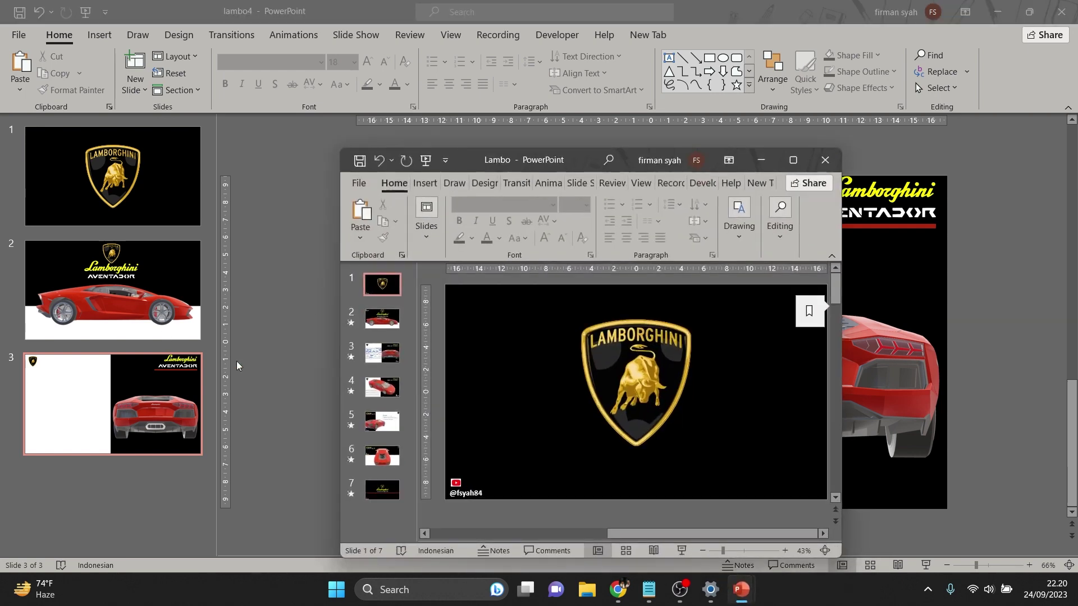
{"action": "left_click", "coordinate": [392, 361]}
{"action": "left_click", "coordinate": [529, 379]}
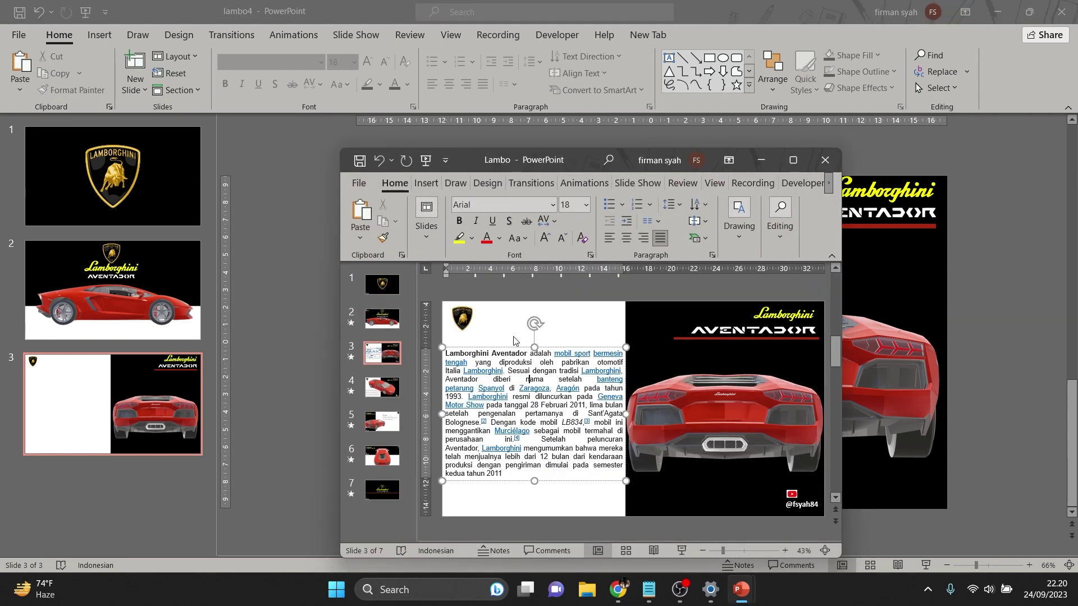
{"action": "right_click", "coordinate": [508, 345]}
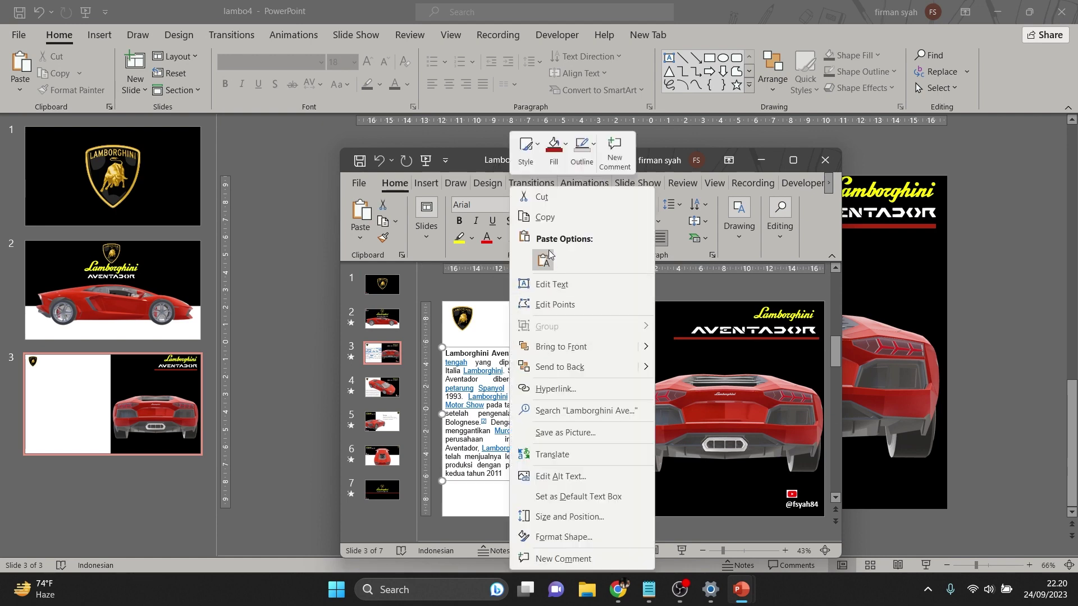
{"action": "left_click", "coordinate": [545, 218]}
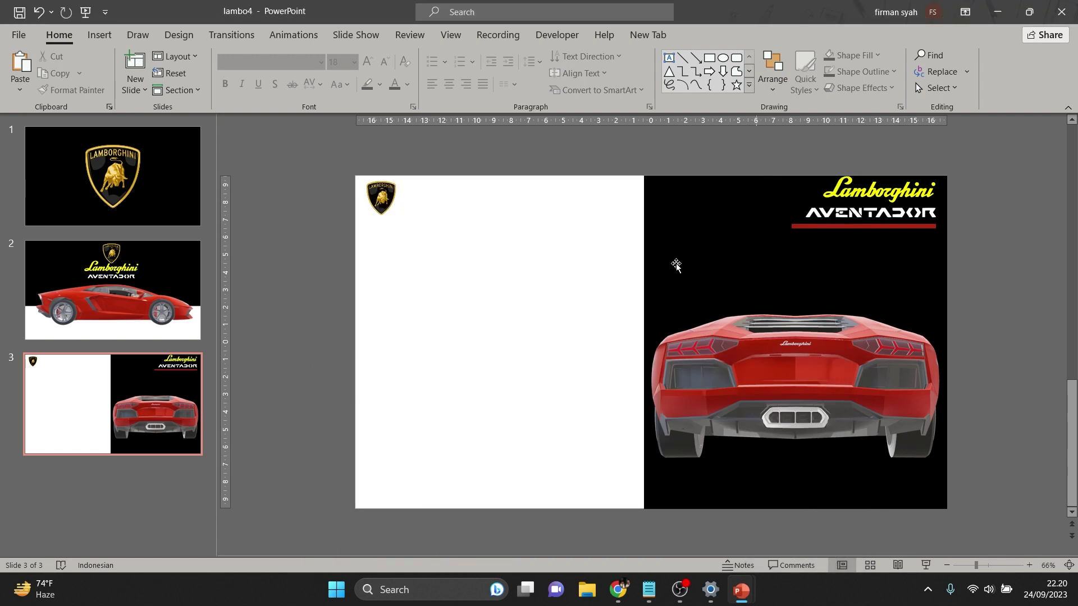
Paste the description onto lambo4's slide 3 and save the deck
{"action": "left_click", "coordinate": [761, 160]}
{"action": "right_click", "coordinate": [405, 266]}
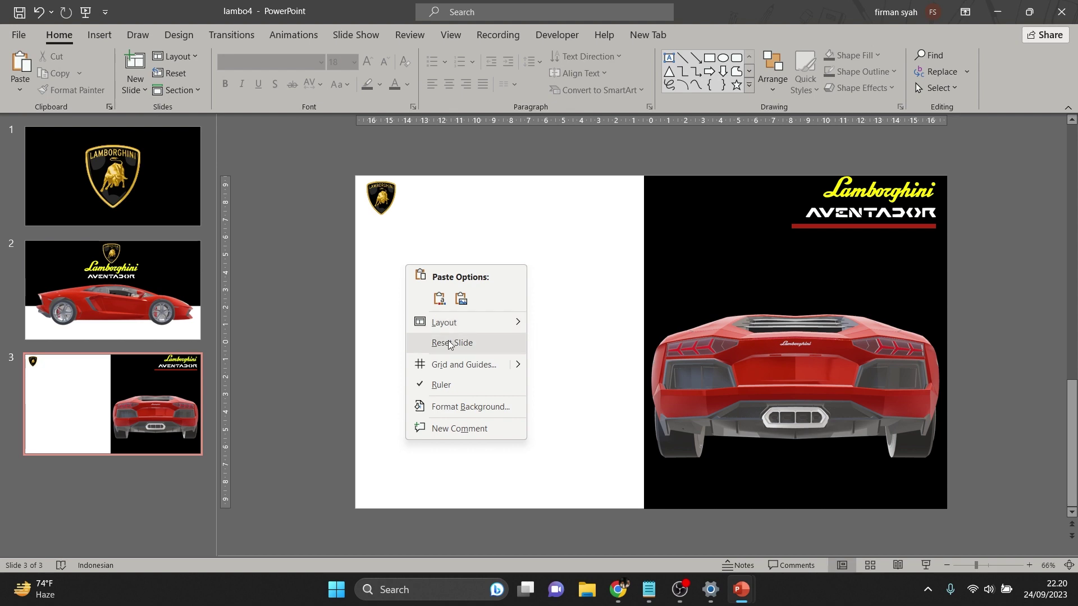
{"action": "left_click", "coordinate": [439, 298]}
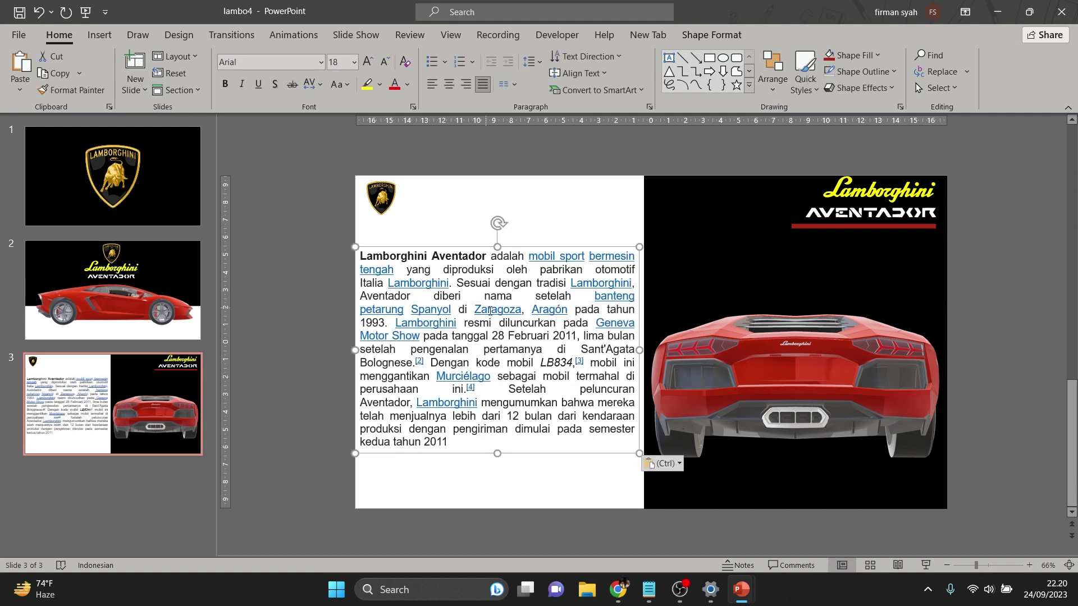
{"action": "left_click", "coordinate": [674, 141]}
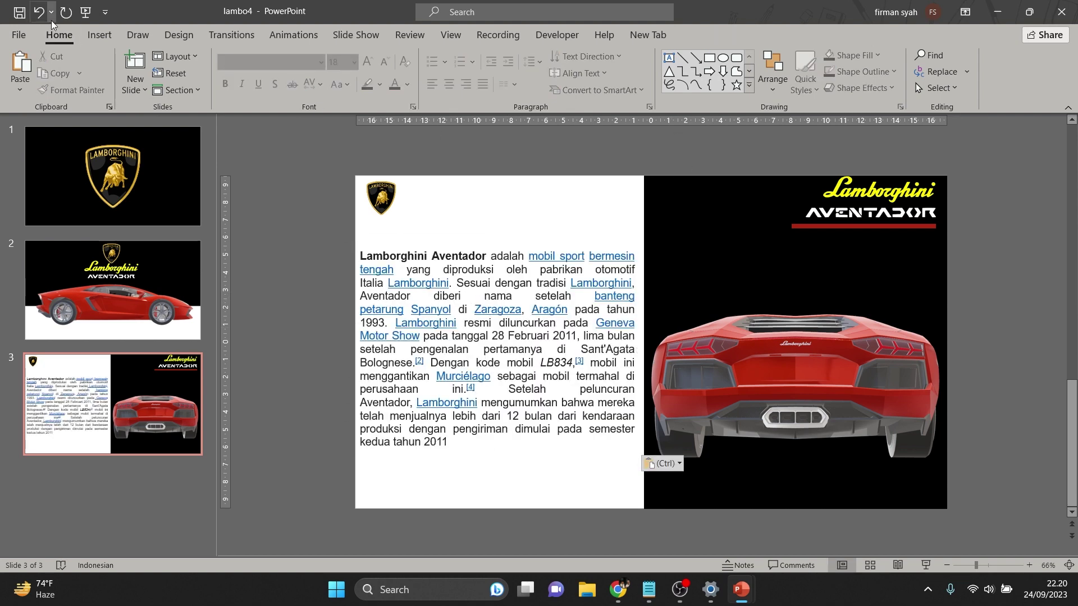
{"action": "left_click", "coordinate": [19, 14]}
Duplicate slide 3 as slide 4 and delete its description text box
{"action": "right_click", "coordinate": [99, 407]}
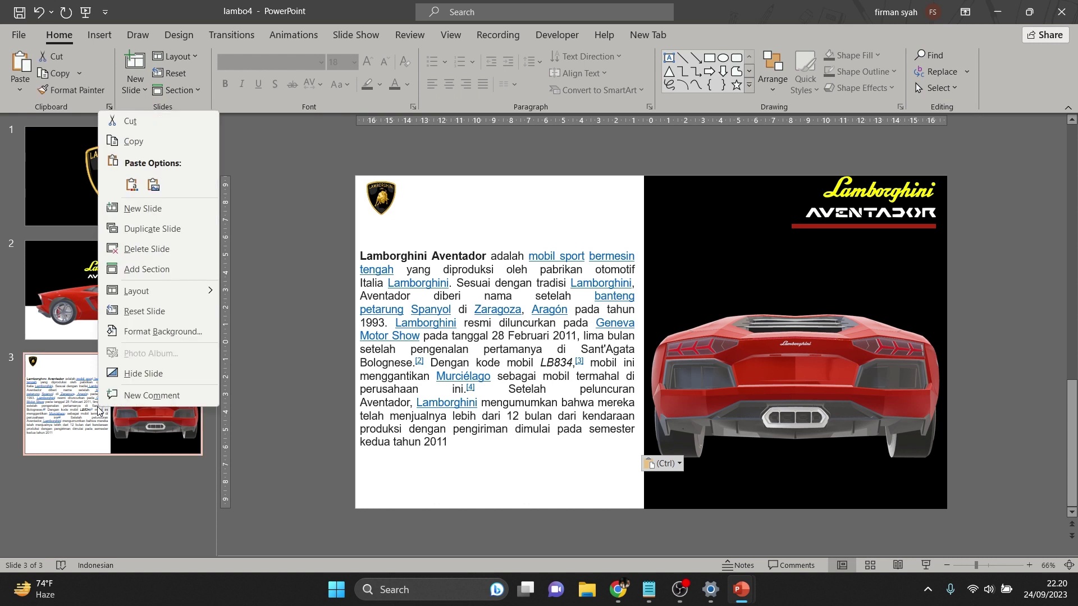
{"action": "left_click", "coordinate": [157, 234]}
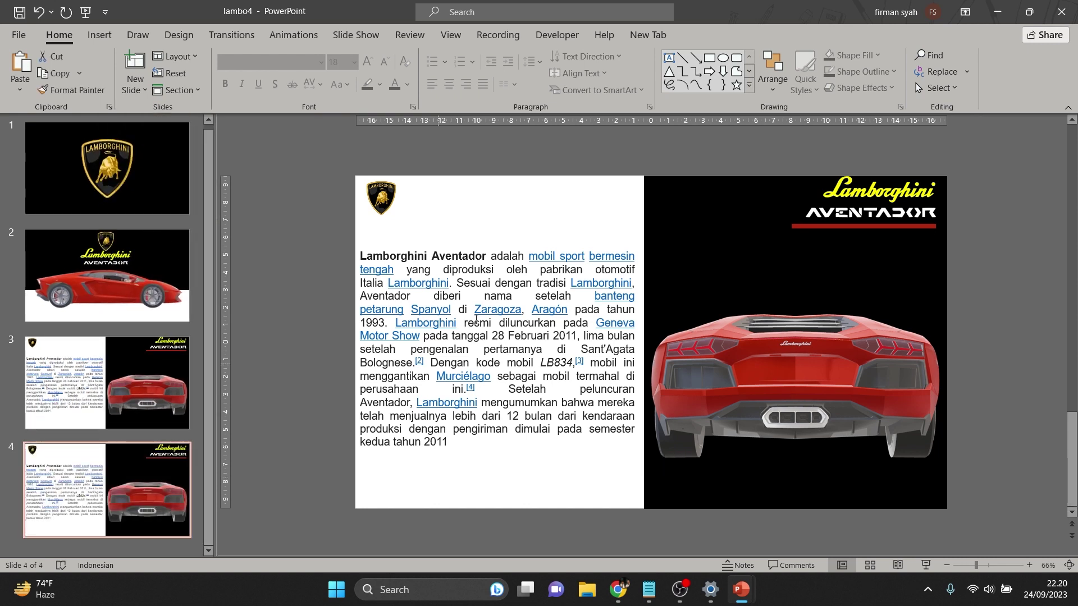
{"action": "left_click", "coordinate": [489, 296]}
{"action": "left_click", "coordinate": [470, 247]}
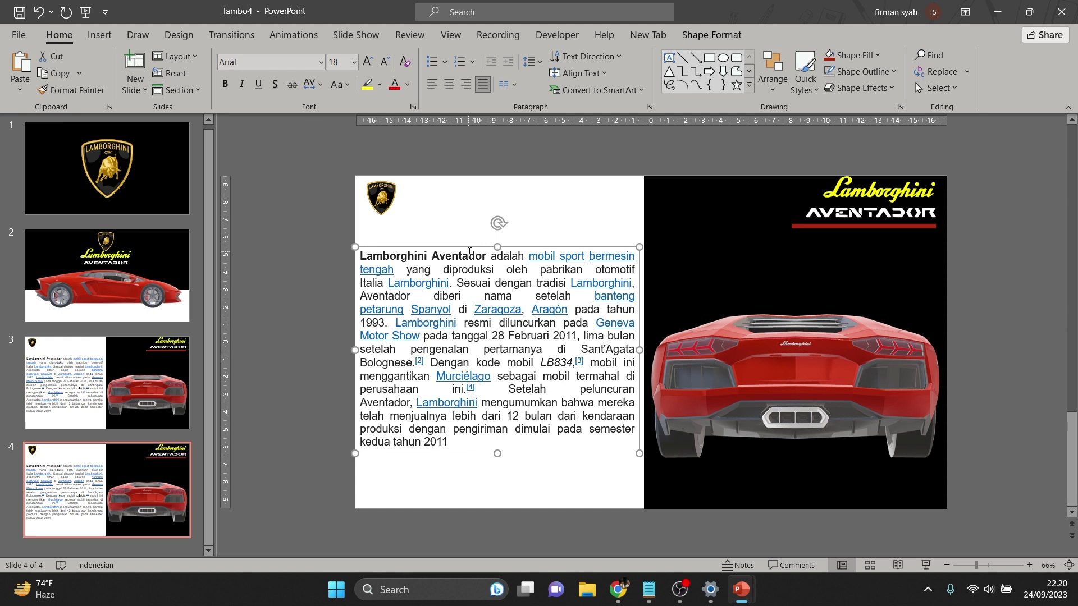
{"action": "key", "text": "Delete"}
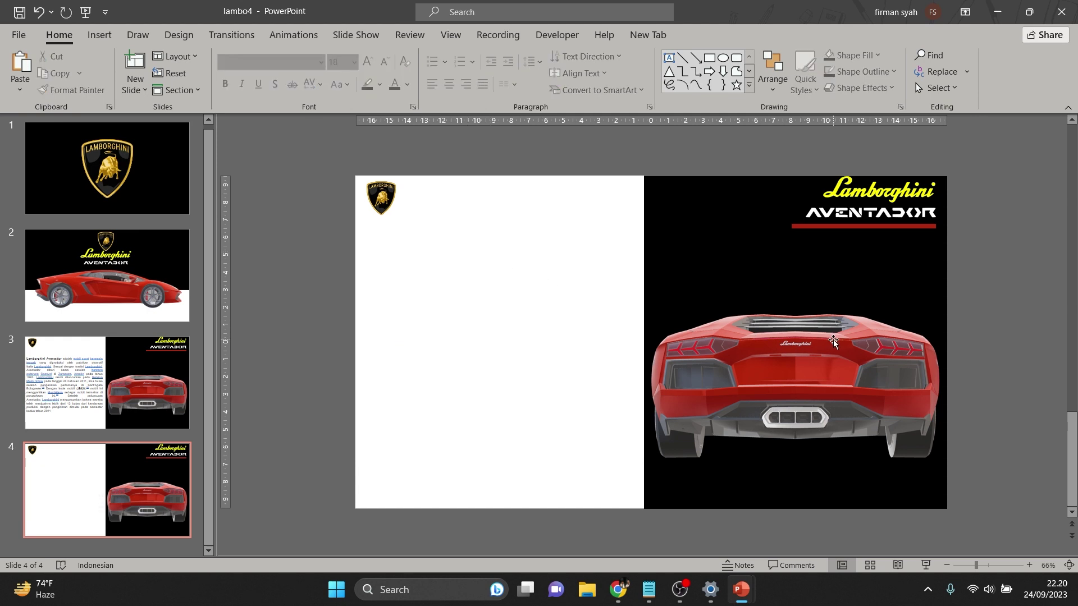
Apply a high front three-quarter preset view to the car and move it up-left
{"action": "left_click", "coordinate": [833, 341]}
{"action": "left_click", "coordinate": [703, 35]}
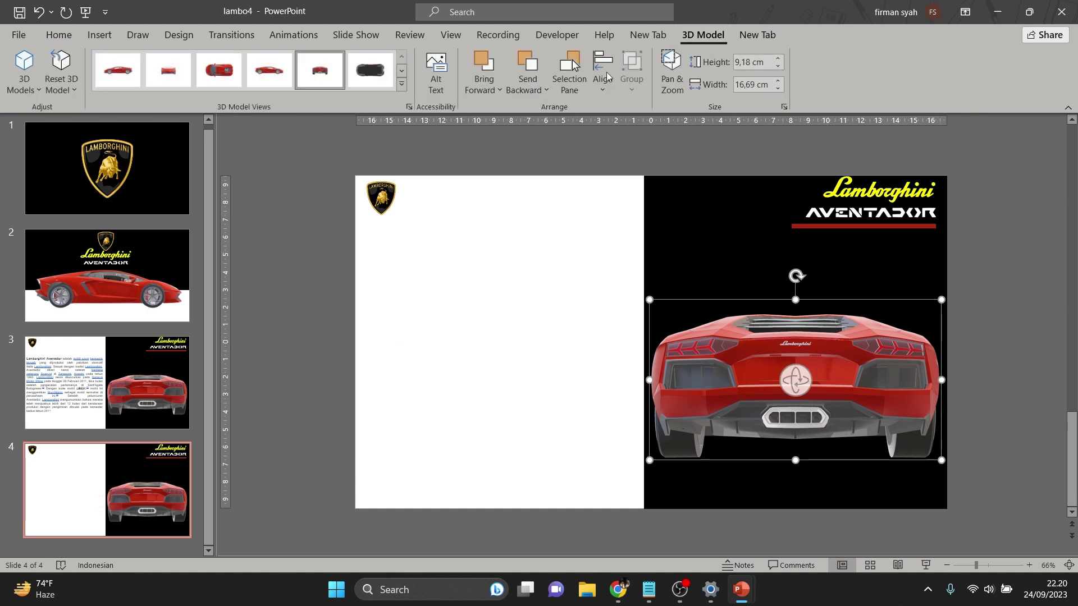
{"action": "left_click", "coordinate": [402, 74]}
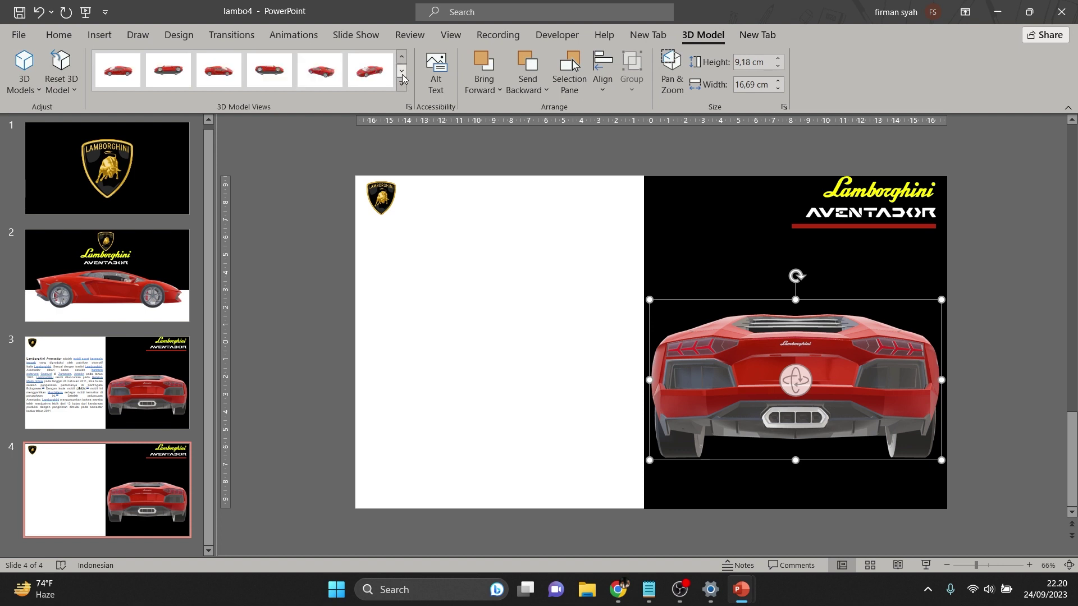
{"action": "left_click", "coordinate": [402, 74]}
{"action": "left_click", "coordinate": [167, 70]}
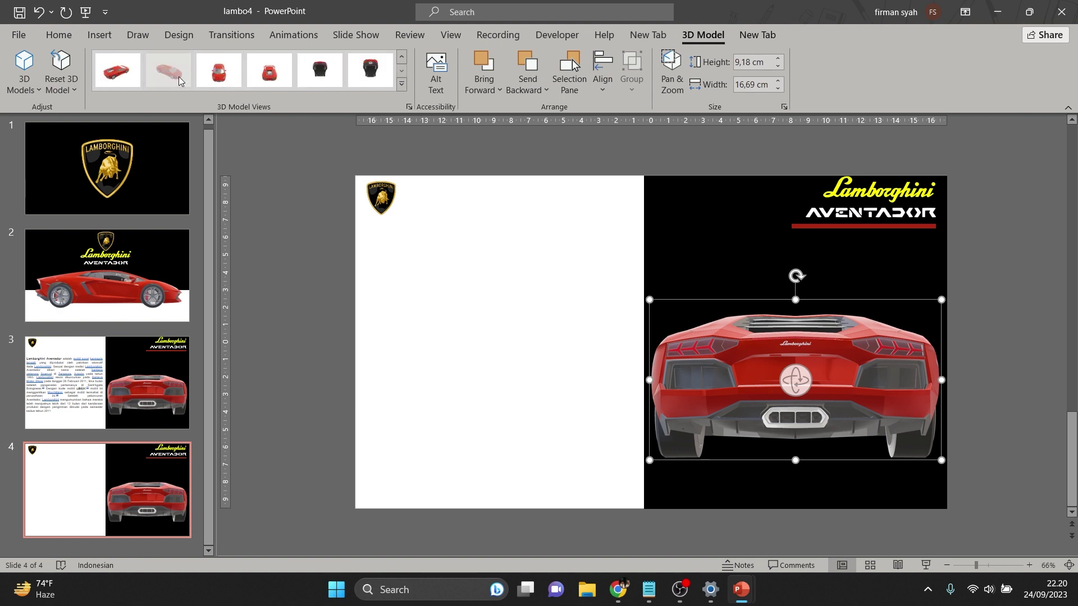
{"action": "left_click_drag", "start_coordinate": [773, 343], "coordinate": [594, 265]}
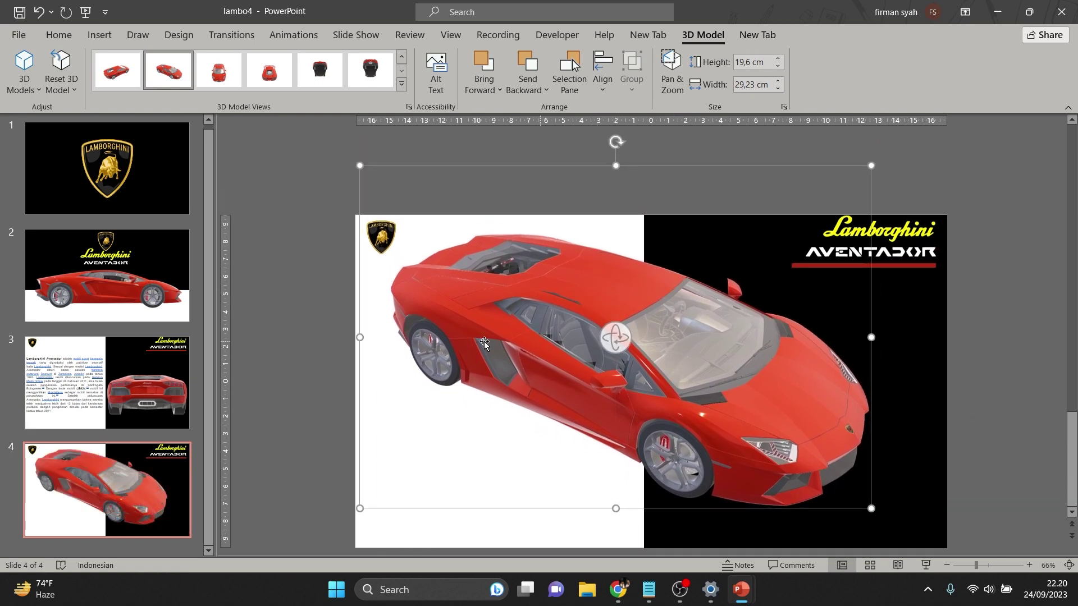
{"action": "left_click", "coordinate": [146, 497]}
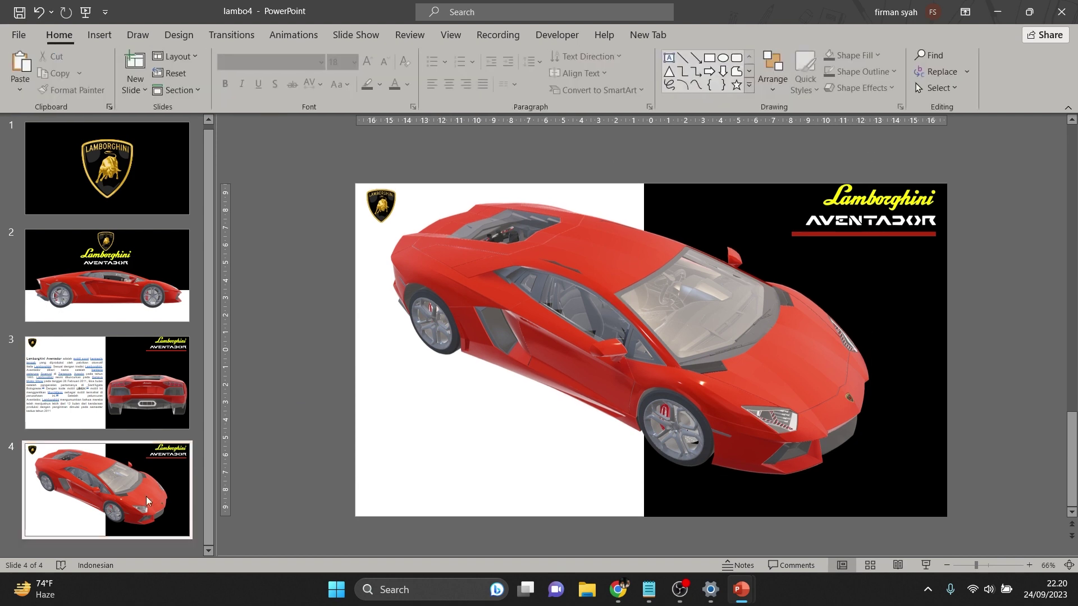
{"action": "mouse_move", "coordinate": [742, 590]}
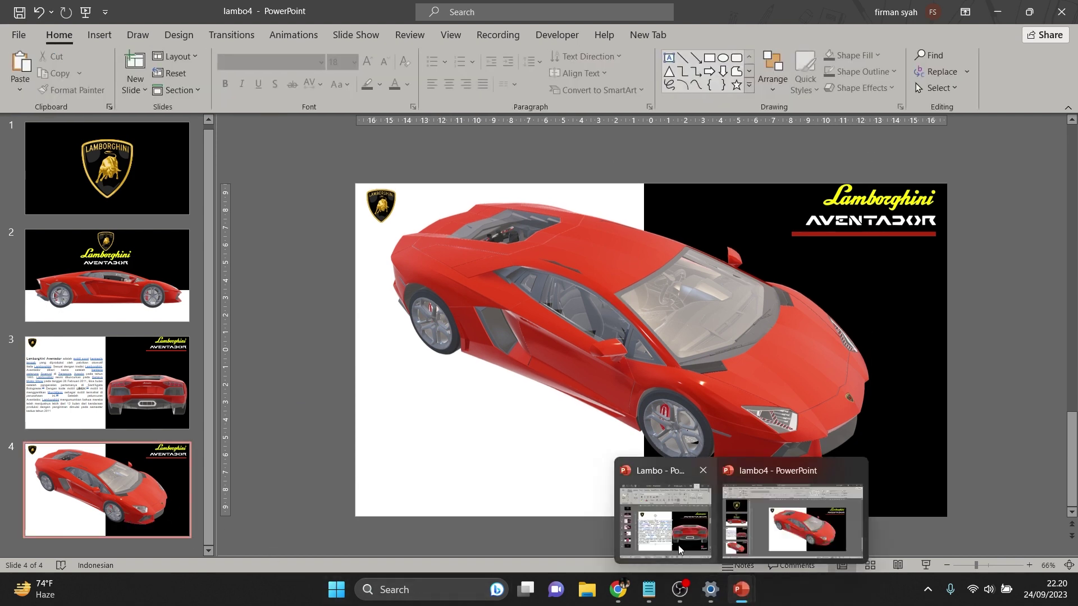
Copy the Mesin text box from the other Lambo presentation
{"action": "left_click", "coordinate": [665, 500]}
{"action": "scroll", "coordinate": [464, 425], "scroll_direction": "down", "scroll_amount": 1}
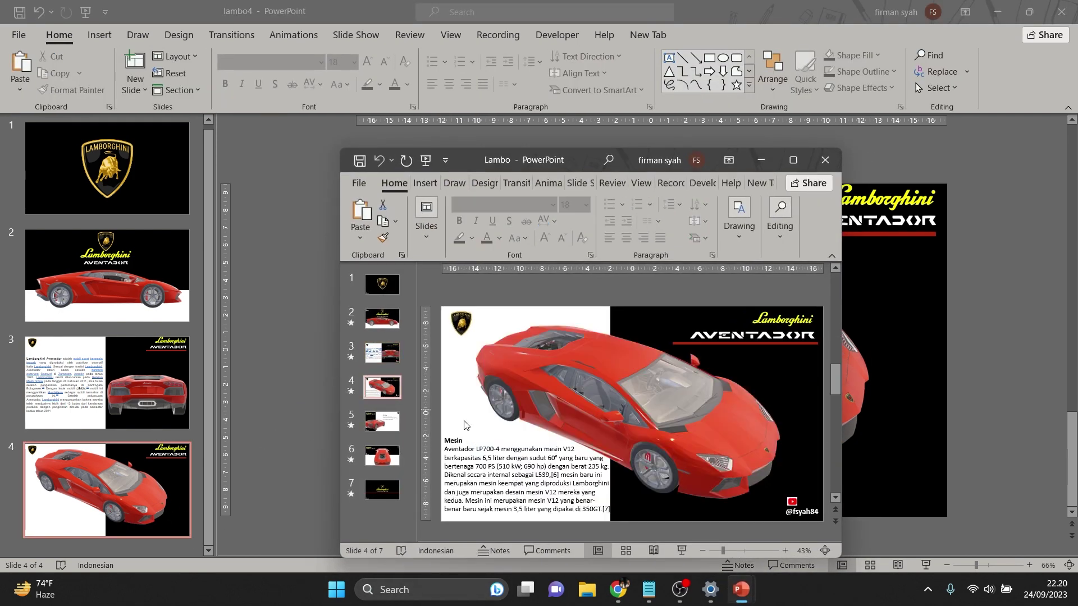
{"action": "left_click", "coordinate": [511, 443]}
{"action": "right_click", "coordinate": [507, 437]}
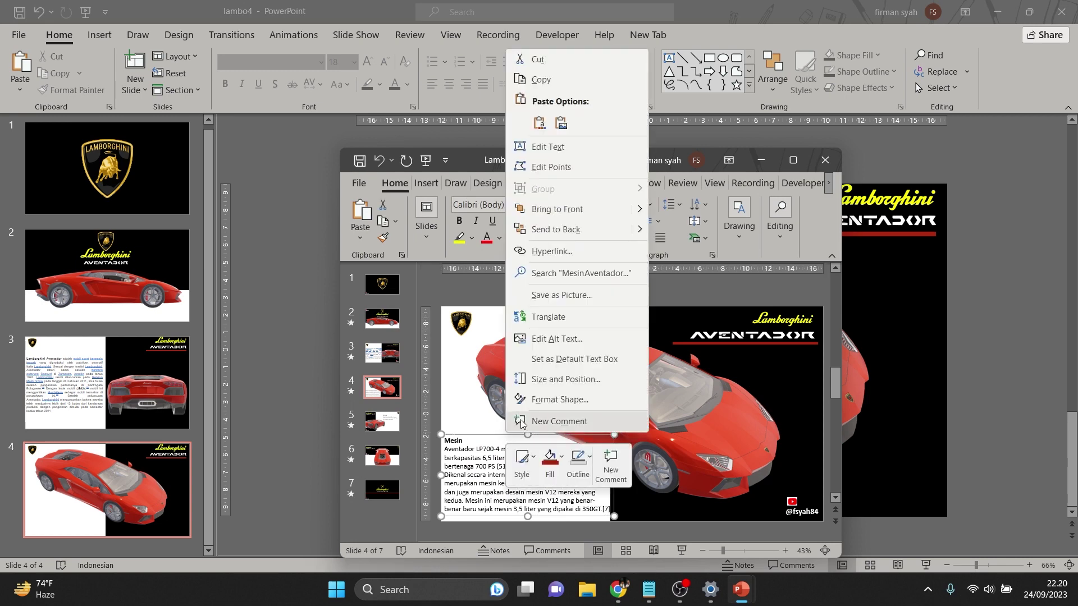
{"action": "left_click", "coordinate": [542, 81]}
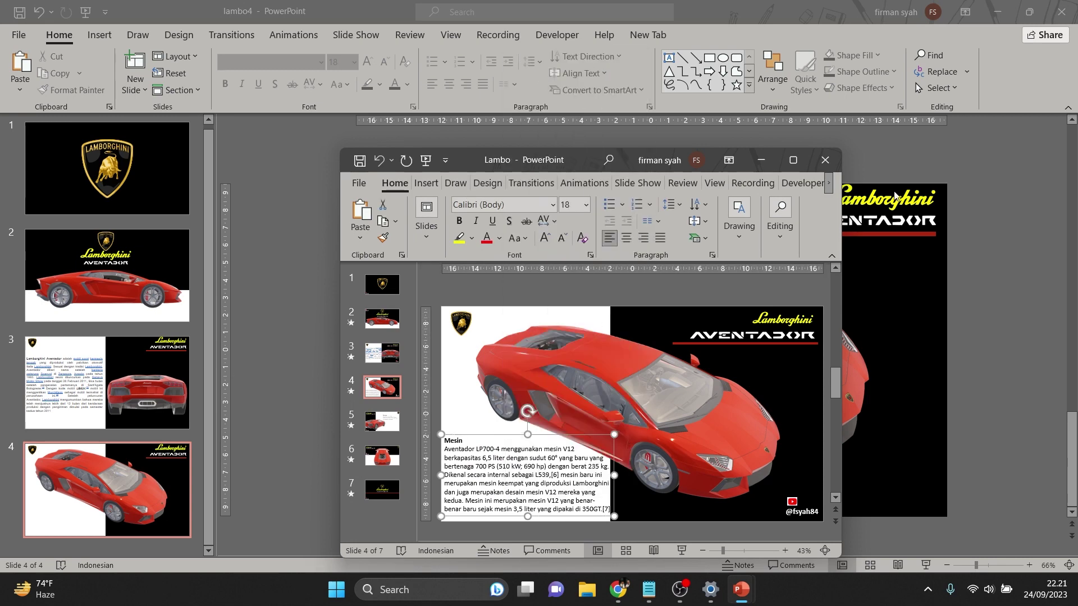
Paste the Mesin paragraph onto slide 4's lower-left area
{"action": "left_click", "coordinate": [1000, 305]}
{"action": "right_click", "coordinate": [394, 400]}
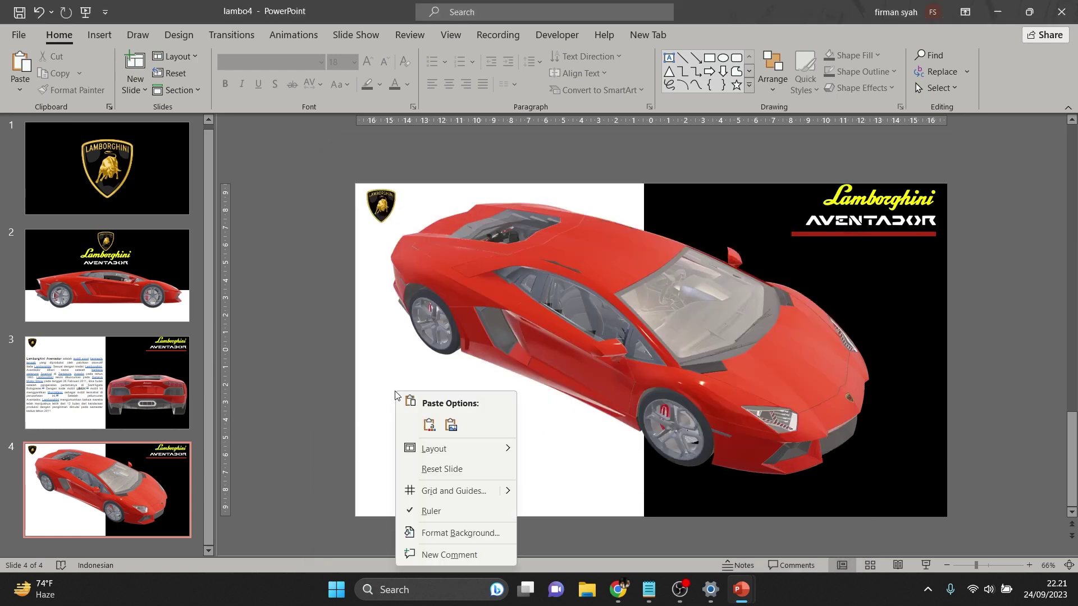
{"action": "left_click", "coordinate": [428, 425]}
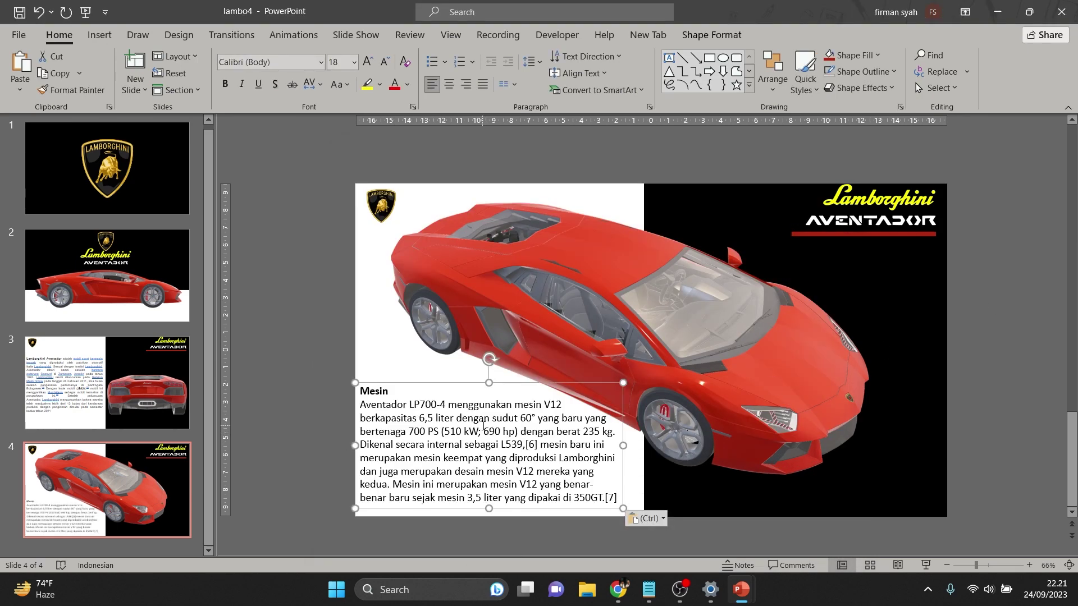
{"action": "left_click", "coordinate": [834, 382]}
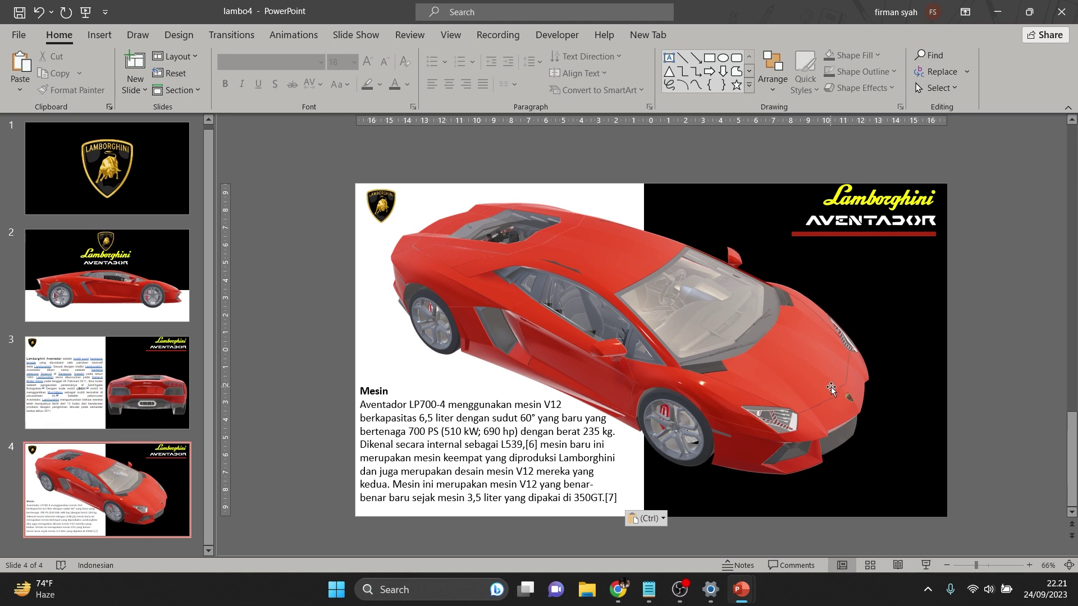
{"action": "left_click", "coordinate": [968, 322]}
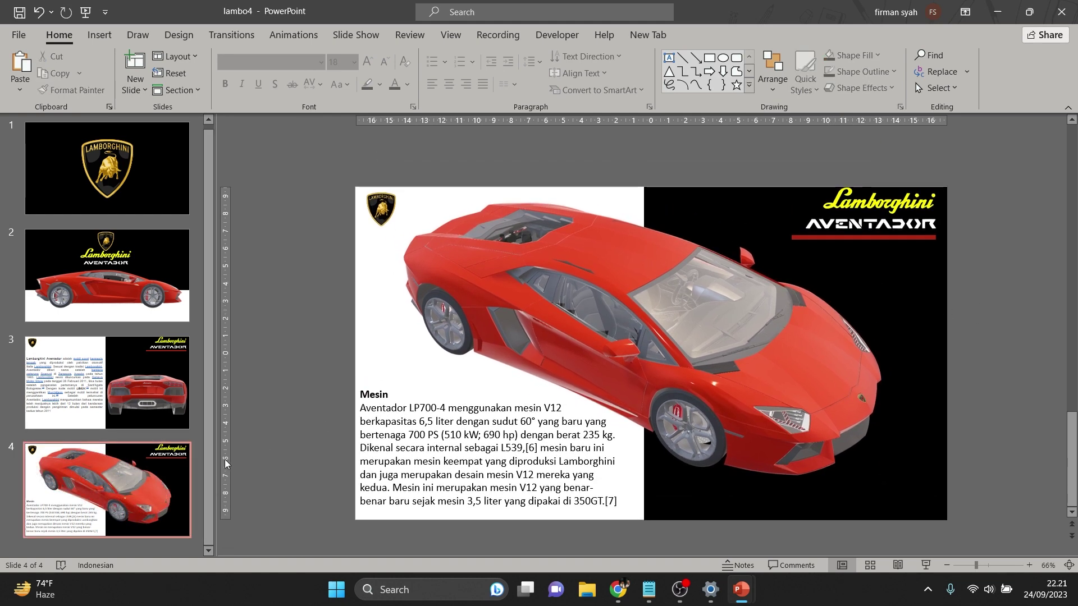
Duplicate slide 4 as slide 5 and delete its Mesin text box
{"action": "right_click", "coordinate": [152, 487]}
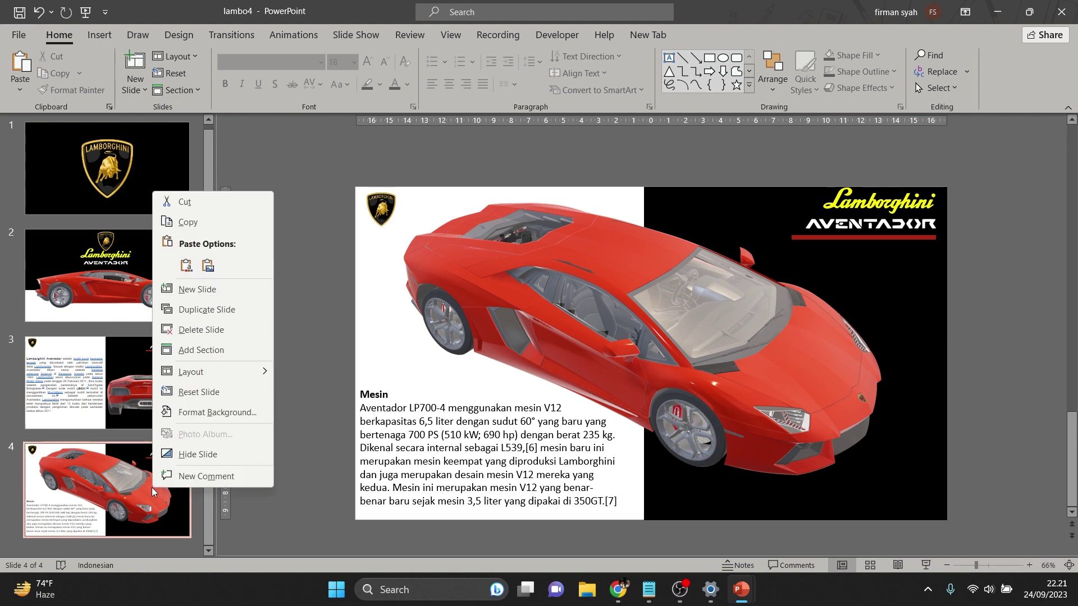
{"action": "left_click", "coordinate": [211, 308]}
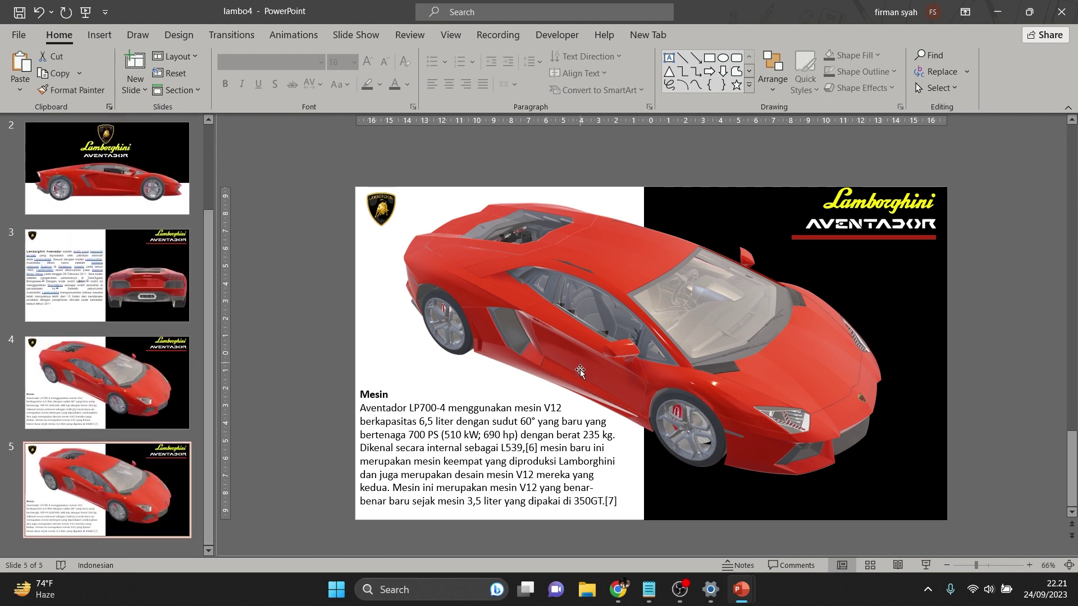
{"action": "left_click", "coordinate": [501, 436]}
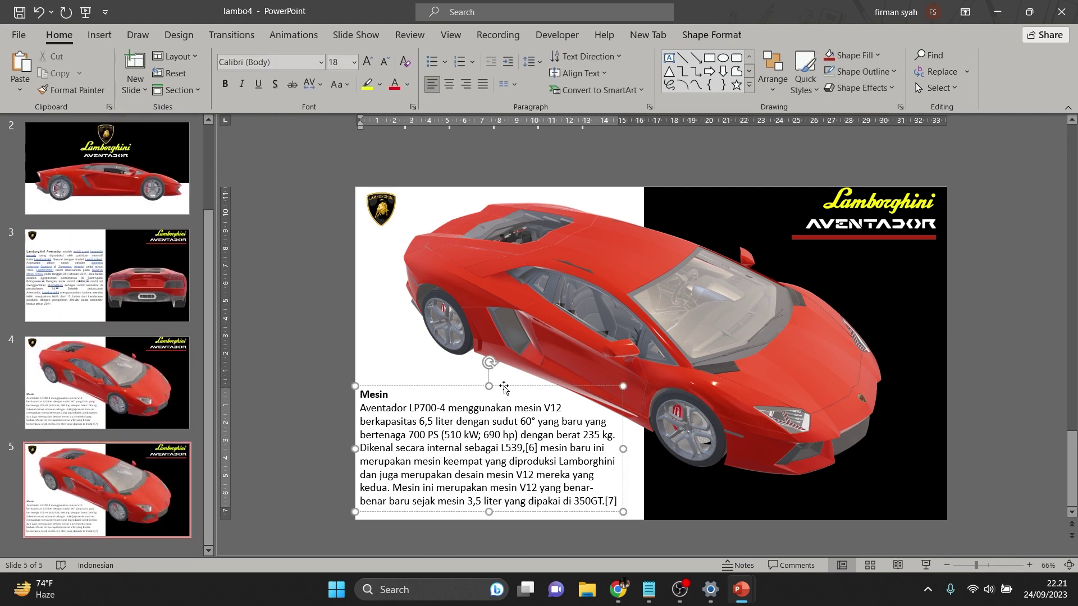
{"action": "left_click", "coordinate": [505, 388]}
{"action": "key", "text": "Delete"}
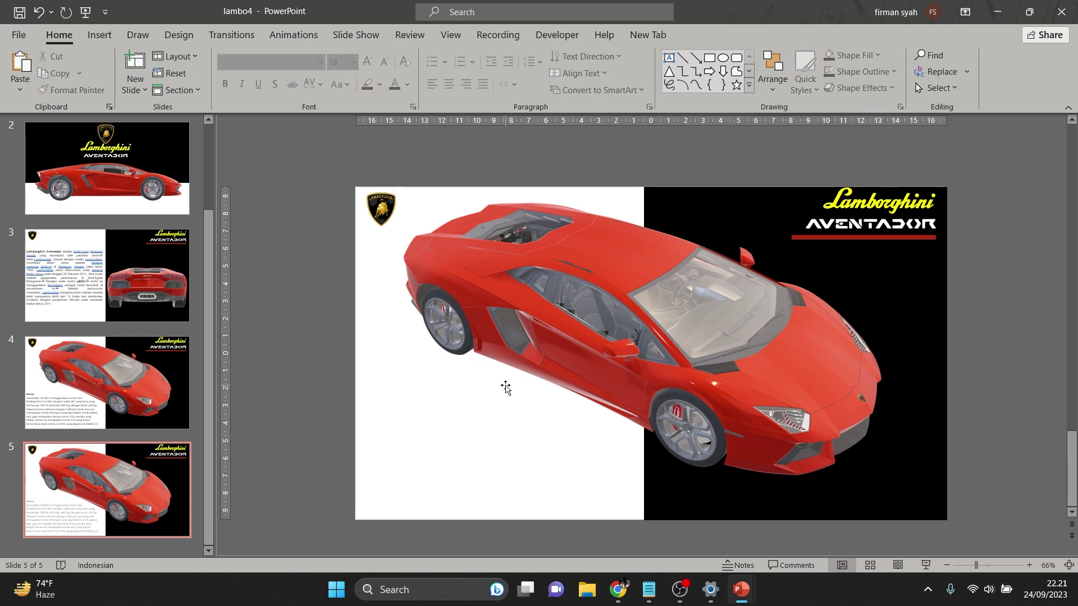
Turn the car to a rear three-quarter view and move it toward the left
{"action": "left_click", "coordinate": [721, 417]}
{"action": "scroll", "coordinate": [626, 315], "scroll_direction": "up", "scroll_amount": 1}
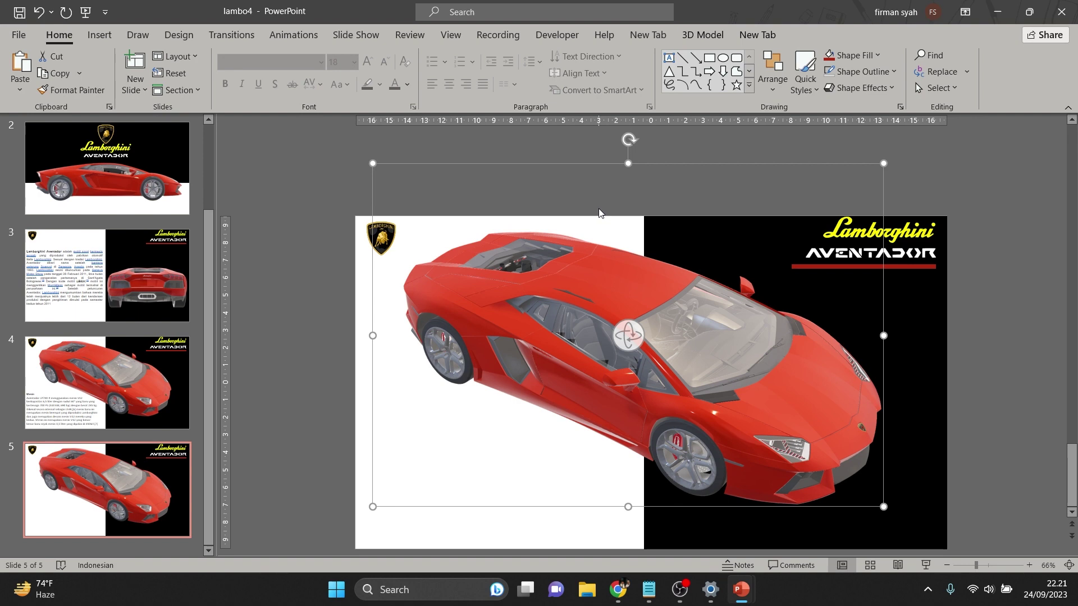
{"action": "left_click", "coordinate": [702, 35]}
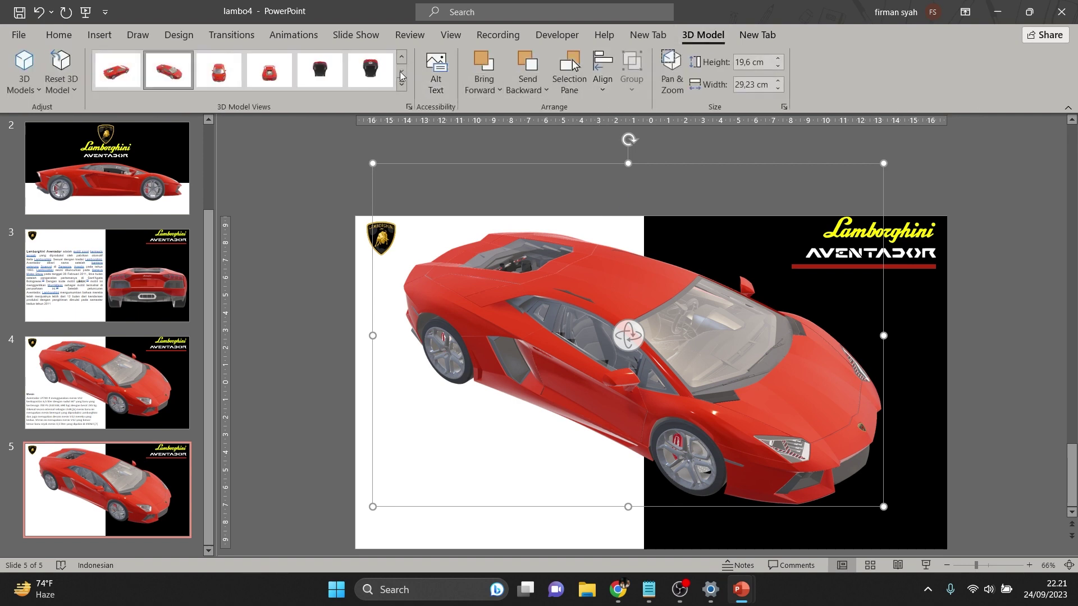
{"action": "left_click", "coordinate": [117, 70]}
{"action": "mouse_move", "coordinate": [630, 342]}
{"action": "left_mouse_down"}
{"action": "mouse_move", "coordinate": [599, 324]}
{"action": "mouse_move", "coordinate": [643, 346]}
{"action": "mouse_move", "coordinate": [631, 351]}
{"action": "mouse_move", "coordinate": [715, 360]}
{"action": "mouse_move", "coordinate": [690, 334]}
{"action": "left_mouse_up"}
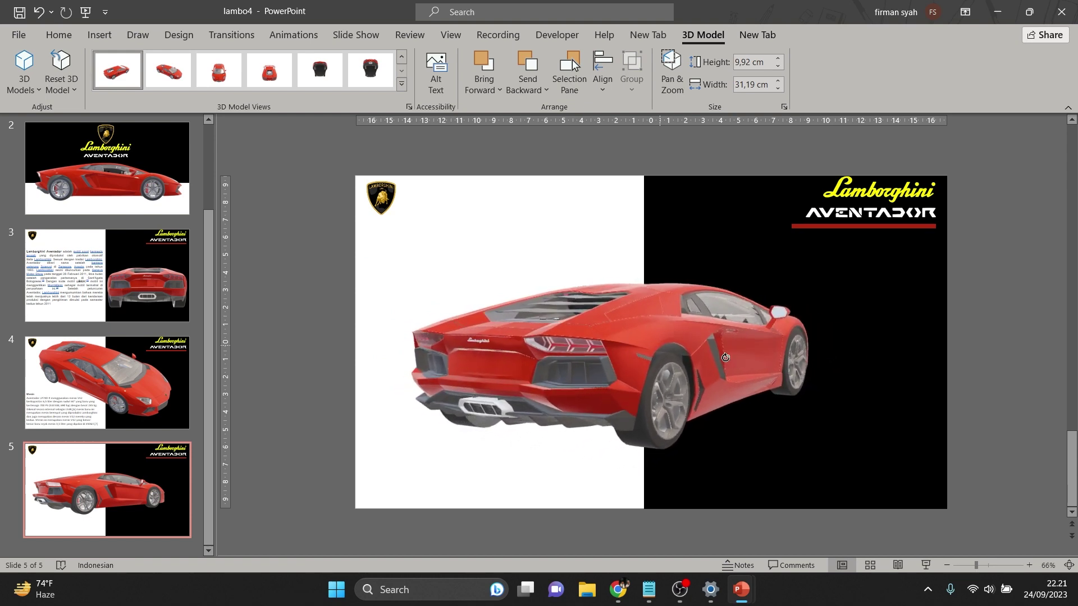
{"action": "left_click", "coordinate": [492, 164]}
{"action": "left_click_drag", "start_coordinate": [607, 330], "coordinate": [496, 340]}
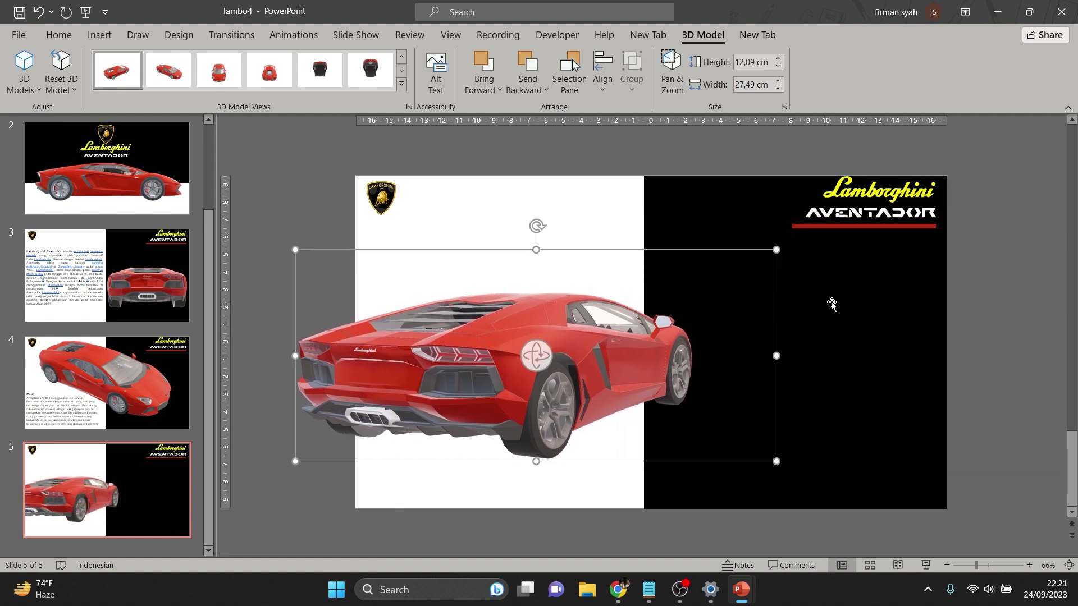
Stretch the black background rectangle to the slide's left edge so it fills the slide
{"action": "left_click", "coordinate": [965, 243]}
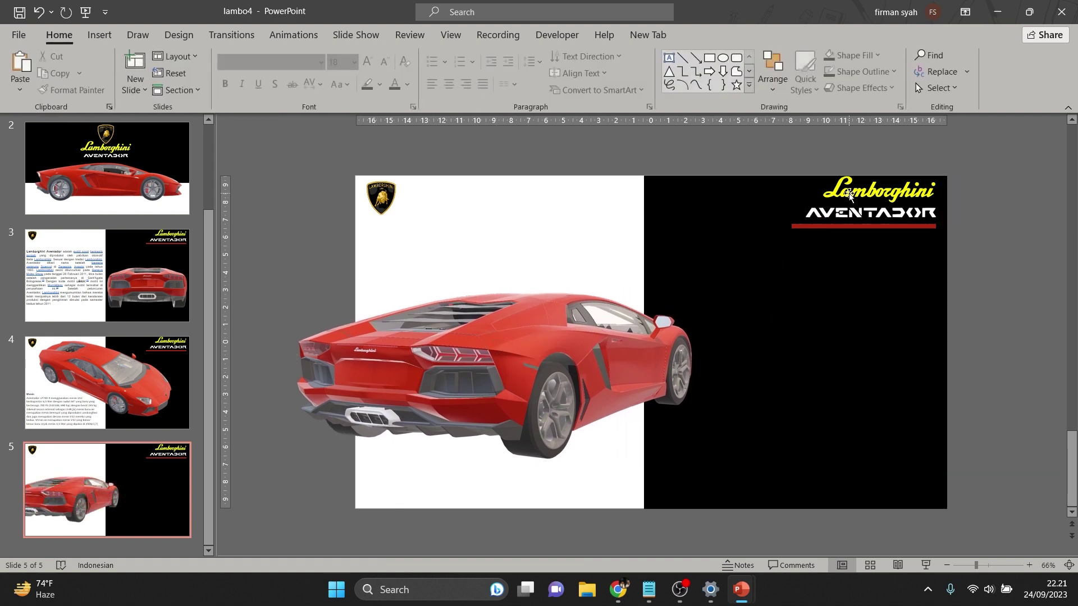
{"action": "left_click", "coordinate": [667, 233]}
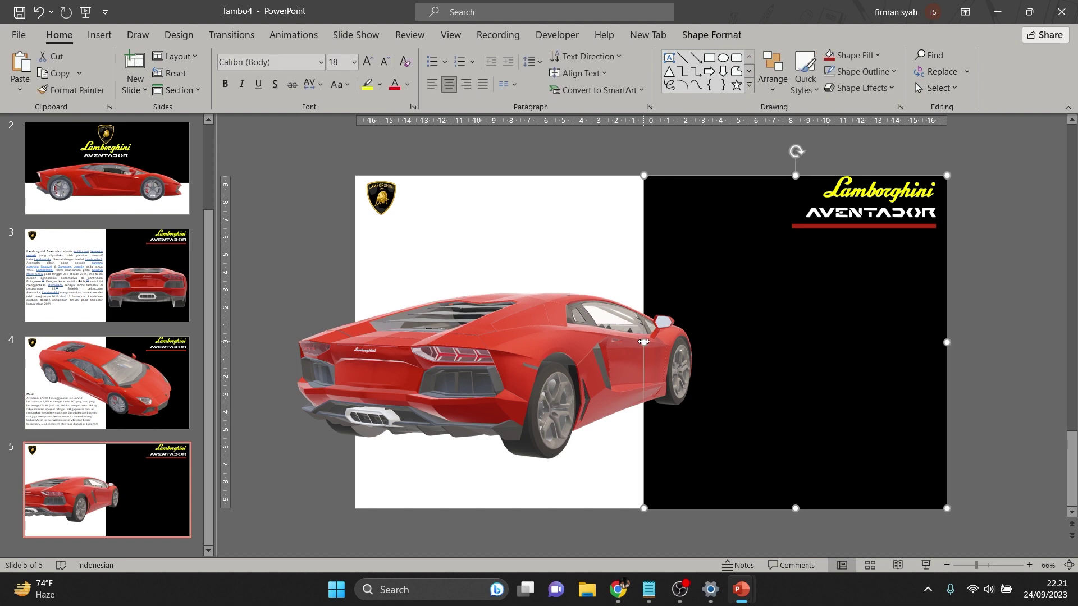
{"action": "left_click_drag", "start_coordinate": [644, 341], "coordinate": [353, 357]}
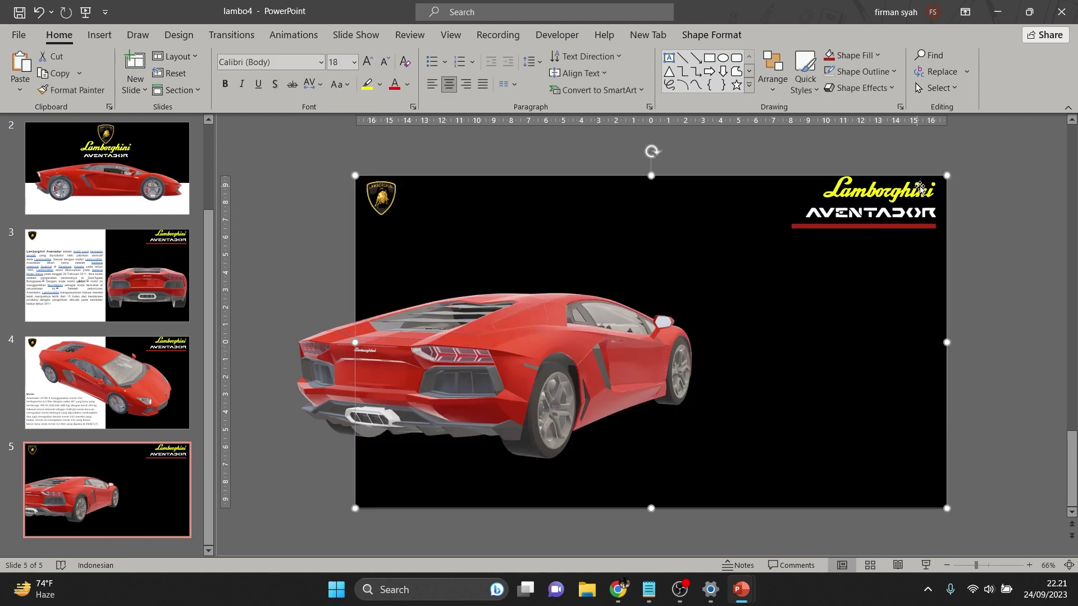
Move the logo, AVENTADOR title and red bar together to the top centre
{"action": "left_click", "coordinate": [982, 162]}
{"action": "left_click_drag", "start_coordinate": [955, 147], "coordinate": [754, 258]}
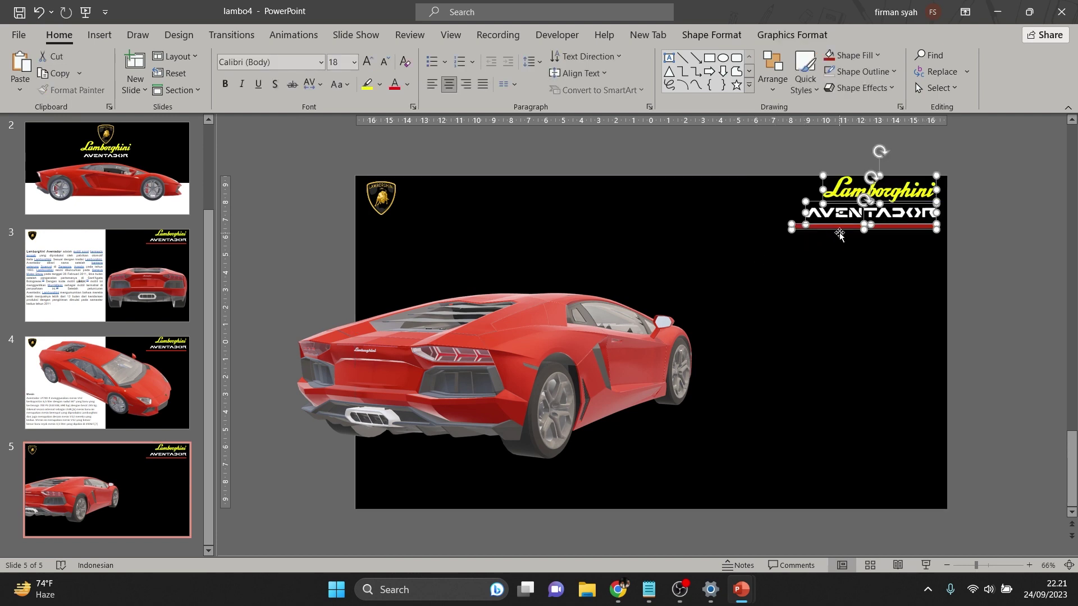
{"action": "left_click_drag", "start_coordinate": [833, 230], "coordinate": [439, 251]}
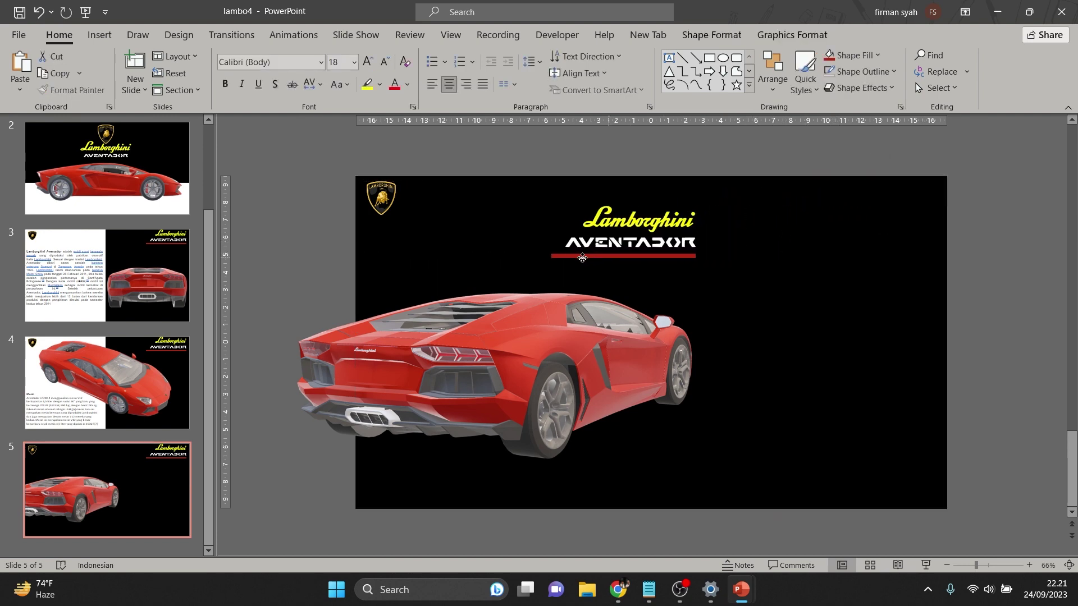
Move the emblem away from the title into the top-right corner
{"action": "left_click_drag", "start_coordinate": [483, 235], "coordinate": [447, 230]}
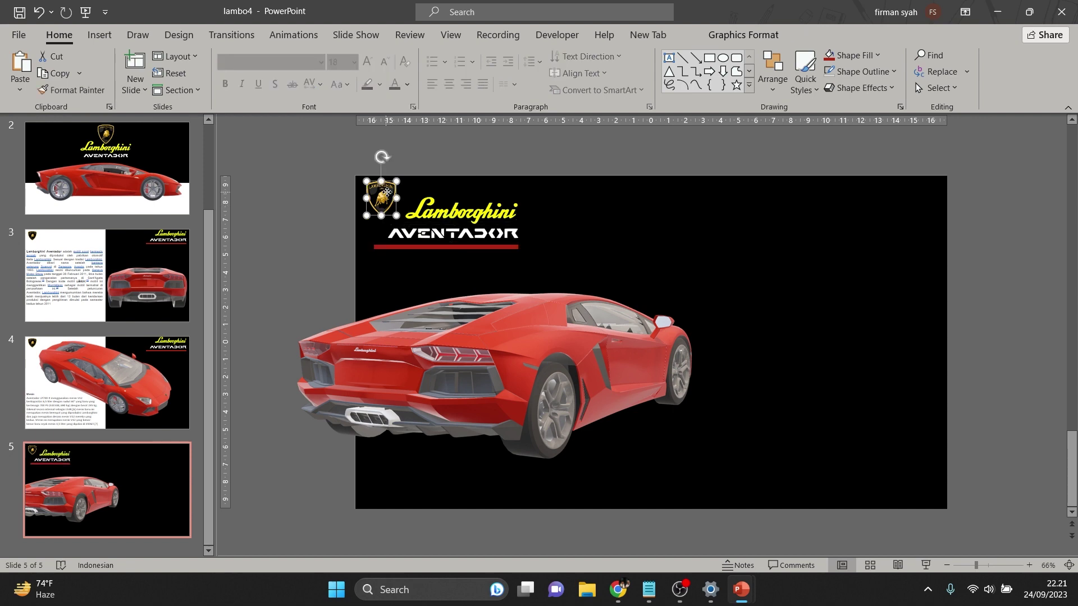
{"action": "left_click_drag", "start_coordinate": [382, 198], "coordinate": [923, 196]}
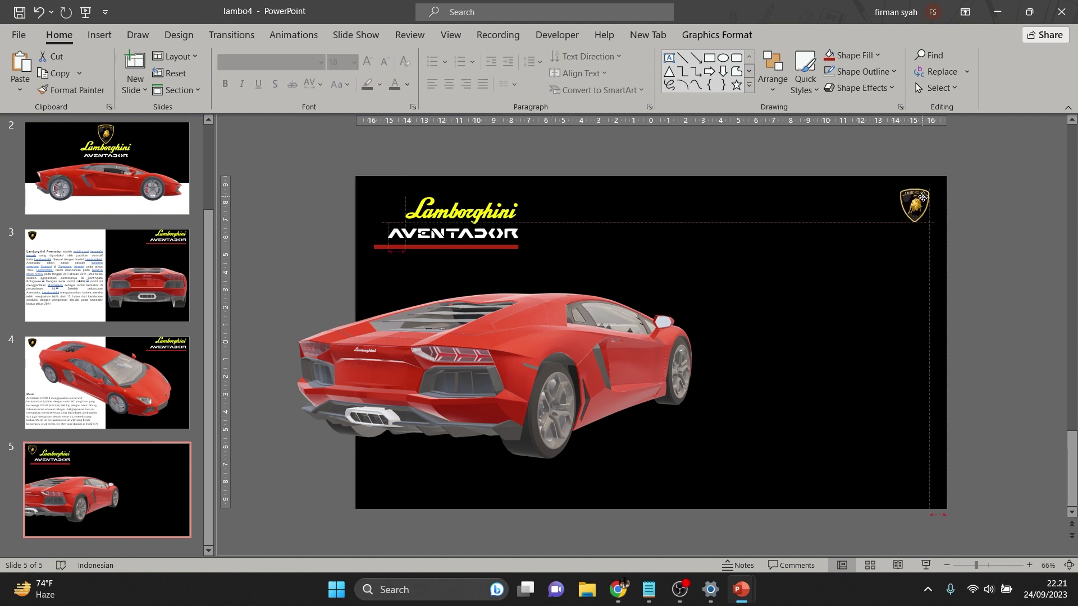
{"action": "left_click_drag", "start_coordinate": [922, 197], "coordinate": [926, 185]}
{"action": "left_click", "coordinate": [789, 268]}
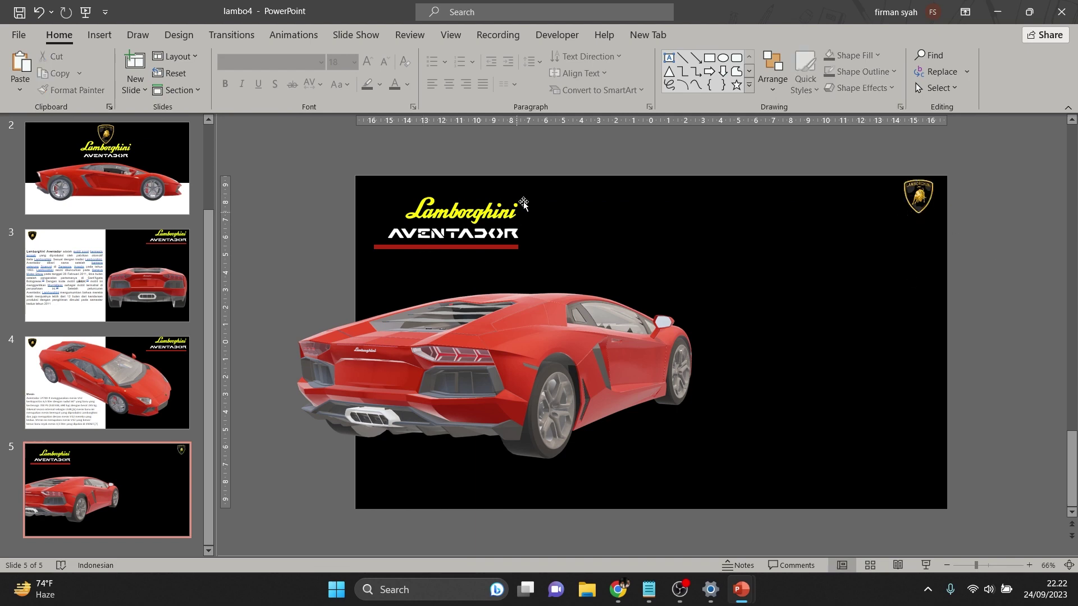
Shift the title group upper left and align AVENTADOR under the Lamborghini wordmark
{"action": "left_click_drag", "start_coordinate": [543, 170], "coordinate": [340, 275]}
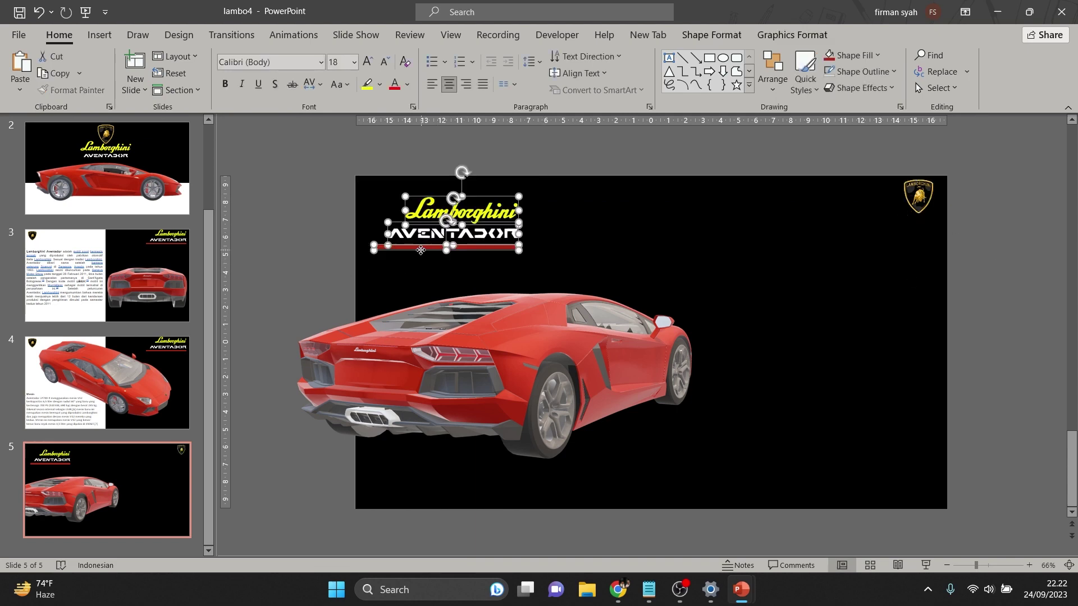
{"action": "left_click_drag", "start_coordinate": [421, 250], "coordinate": [415, 233]}
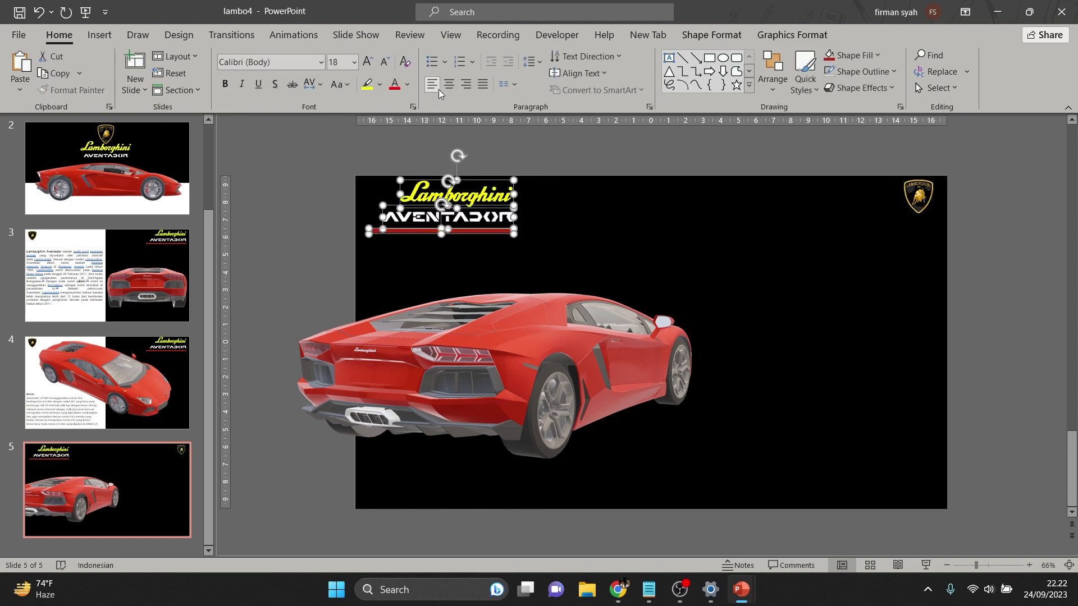
{"action": "left_click", "coordinate": [491, 151]}
{"action": "left_click_drag", "start_coordinate": [430, 206], "coordinate": [397, 206]}
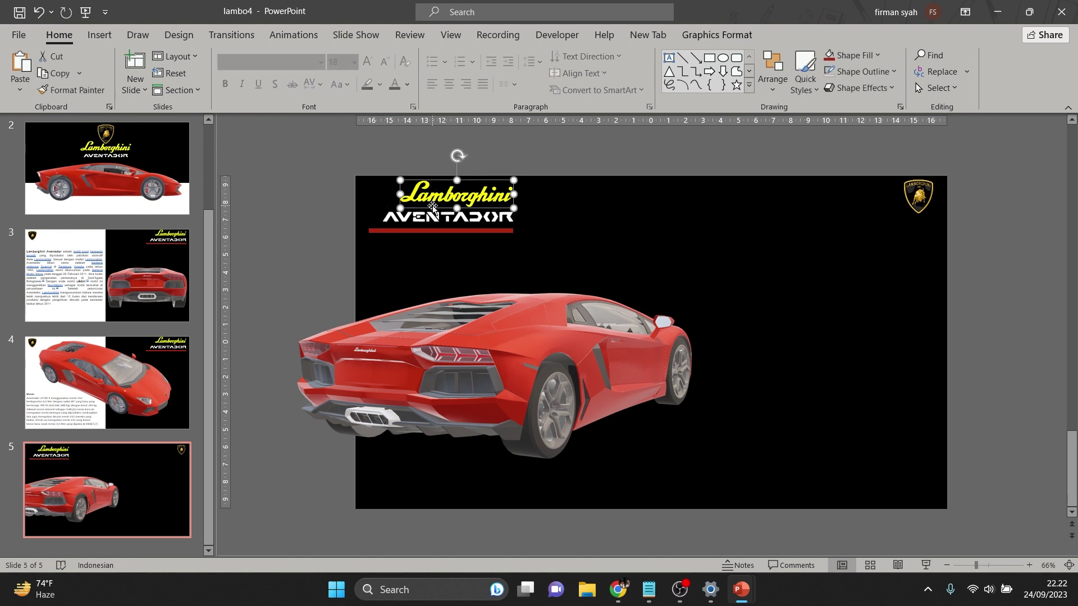
{"action": "left_click", "coordinate": [406, 219]}
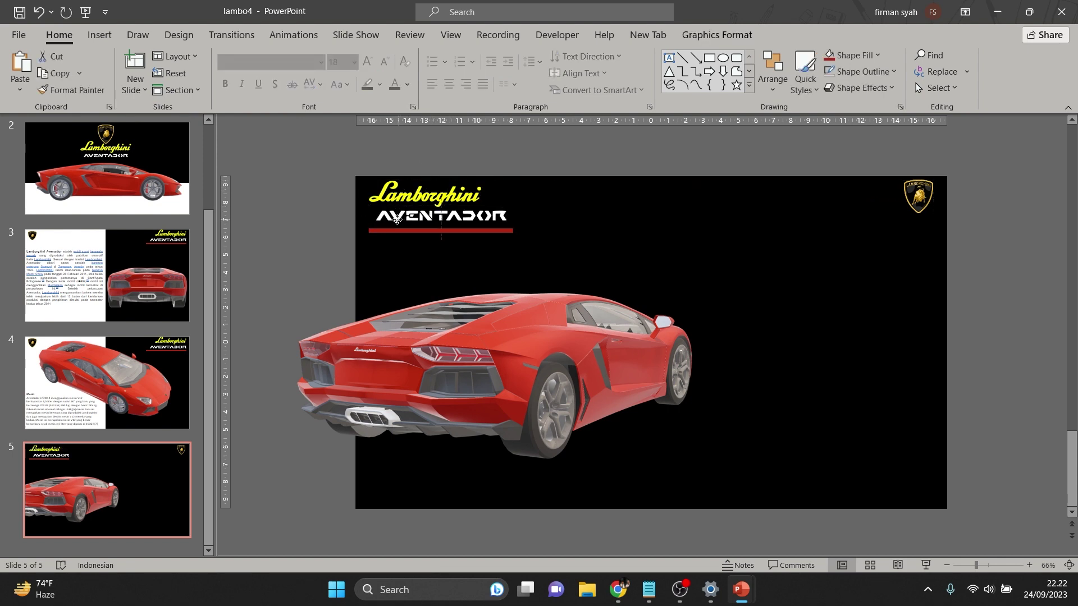
{"action": "left_click_drag", "start_coordinate": [407, 219], "coordinate": [394, 220]}
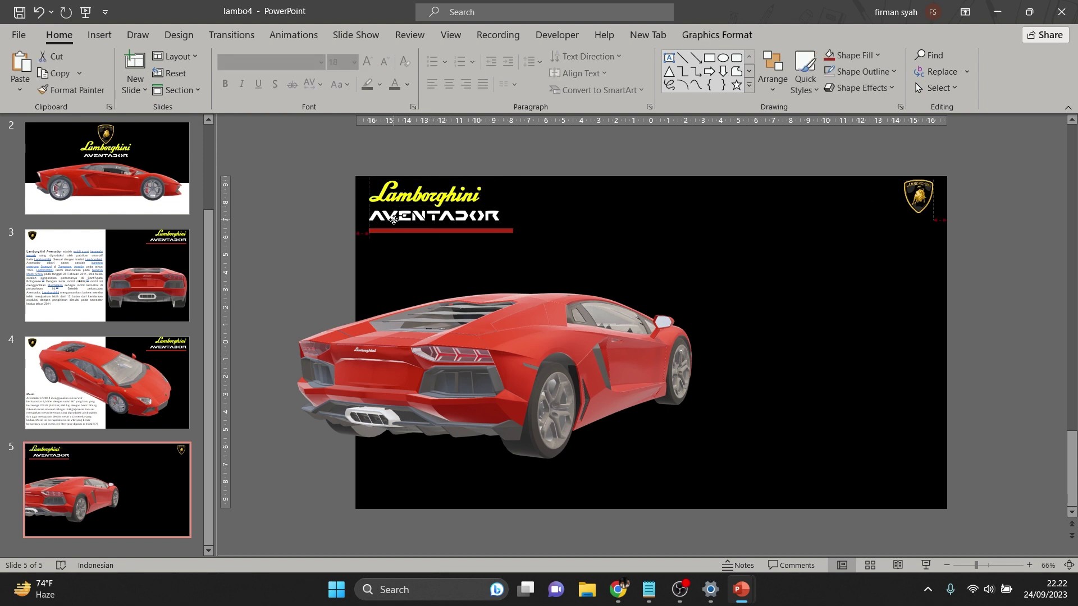
Narrow the black background to a left strip behind the title
{"action": "left_click", "coordinate": [895, 248]}
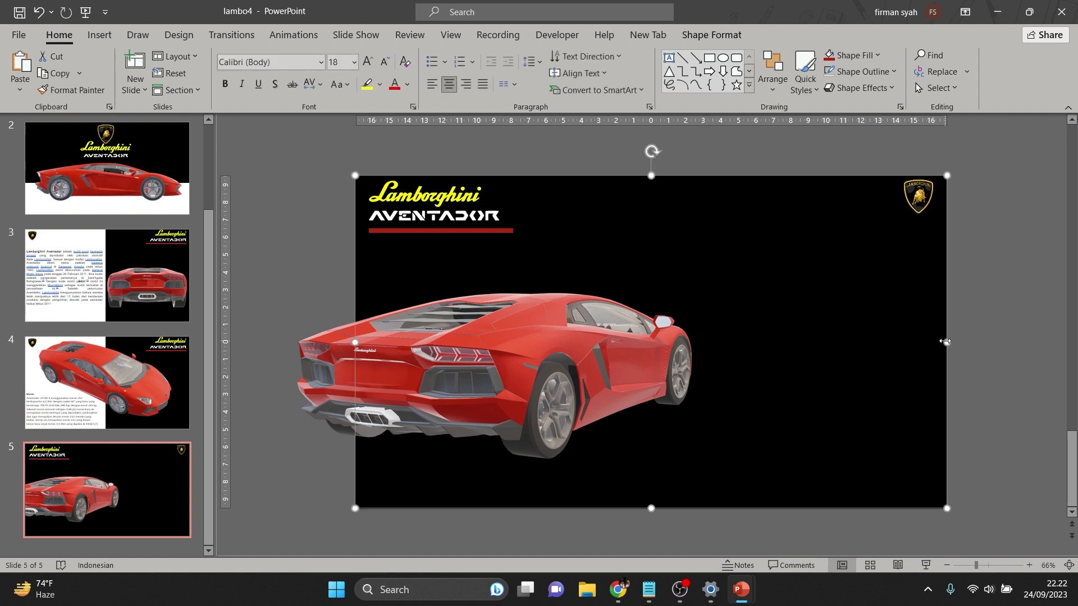
{"action": "left_click_drag", "start_coordinate": [945, 341], "coordinate": [638, 352]}
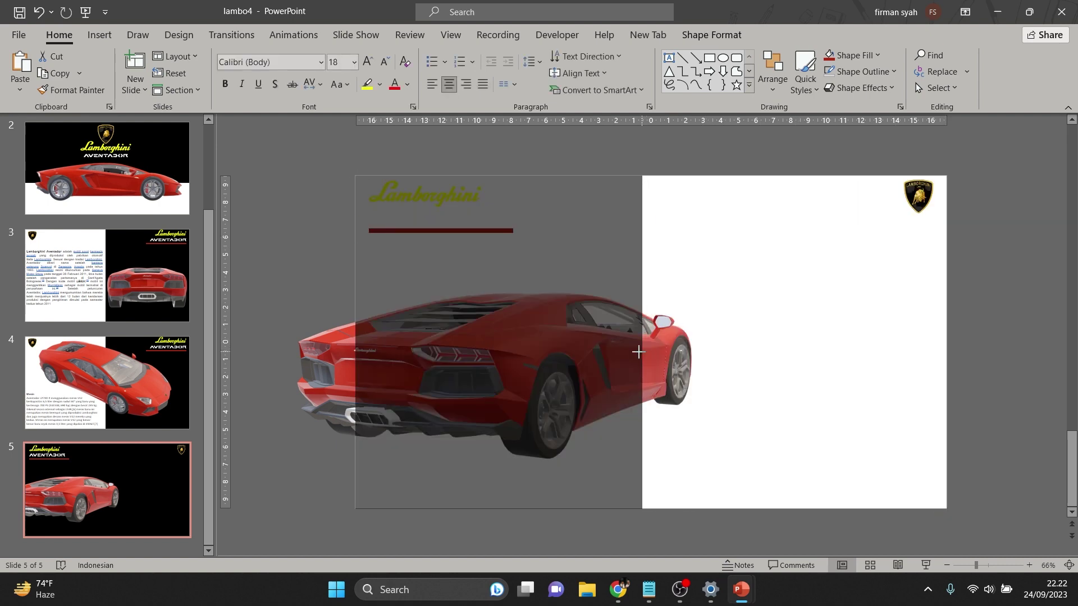
{"action": "left_click_drag", "start_coordinate": [638, 353], "coordinate": [533, 358]}
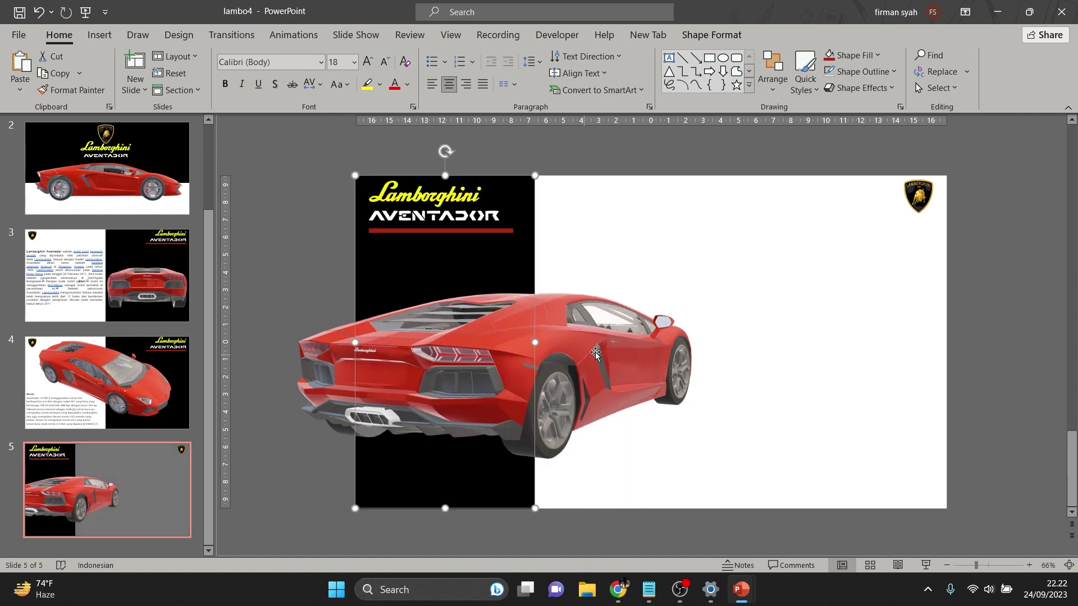
{"action": "scroll", "coordinate": [868, 306], "scroll_direction": "up", "scroll_amount": 2}
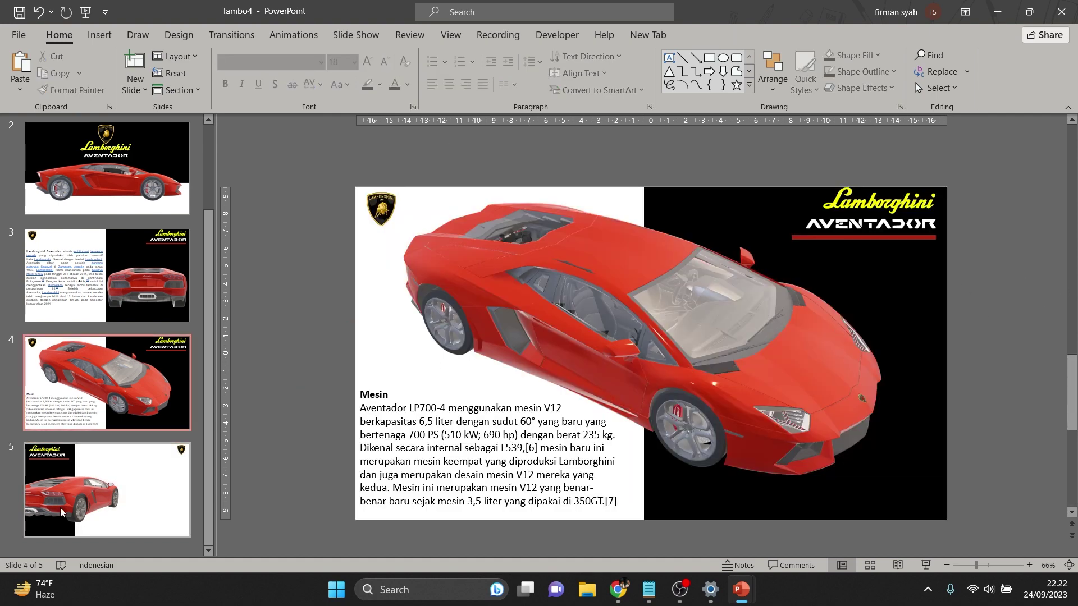
Copy the Performa text box from slide 5 of the Lambo deck
{"action": "left_click", "coordinate": [59, 508]}
{"action": "mouse_move", "coordinate": [740, 590]}
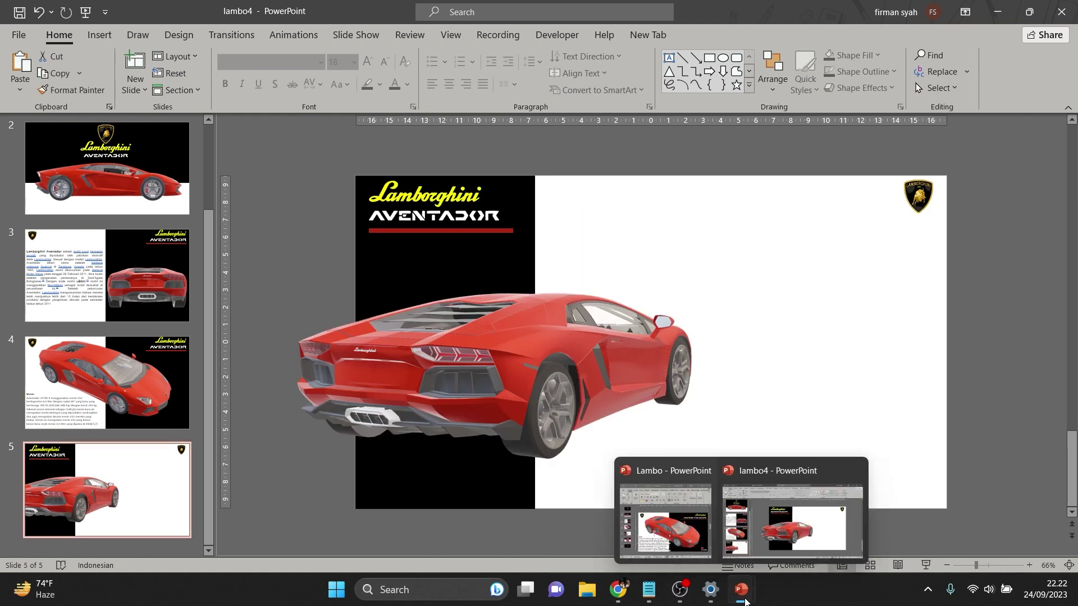
{"action": "left_click", "coordinate": [646, 522]}
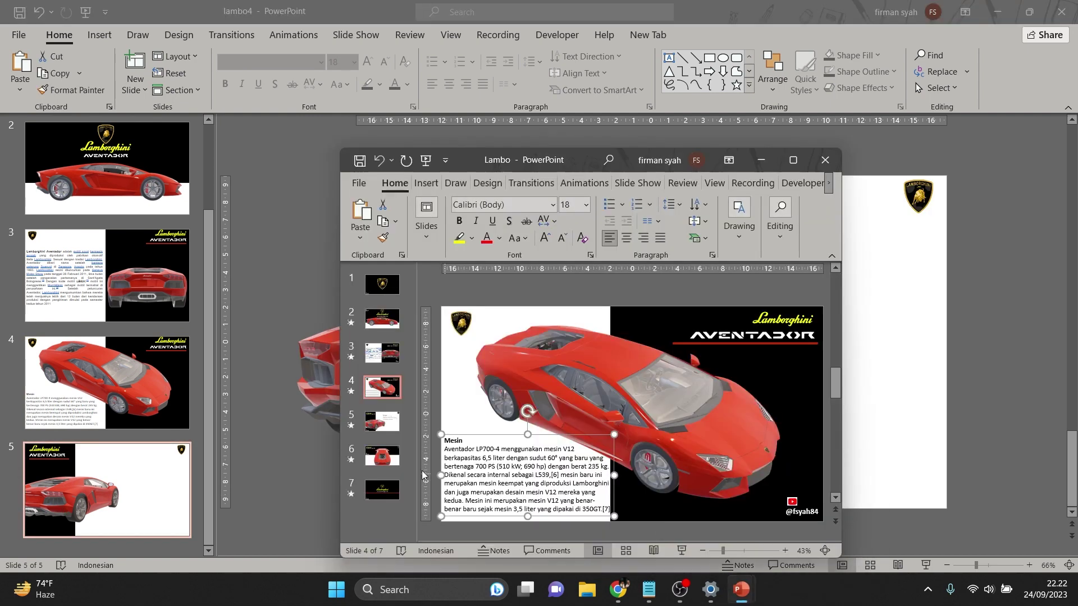
{"action": "left_click", "coordinate": [388, 421]}
{"action": "left_click", "coordinate": [695, 387]}
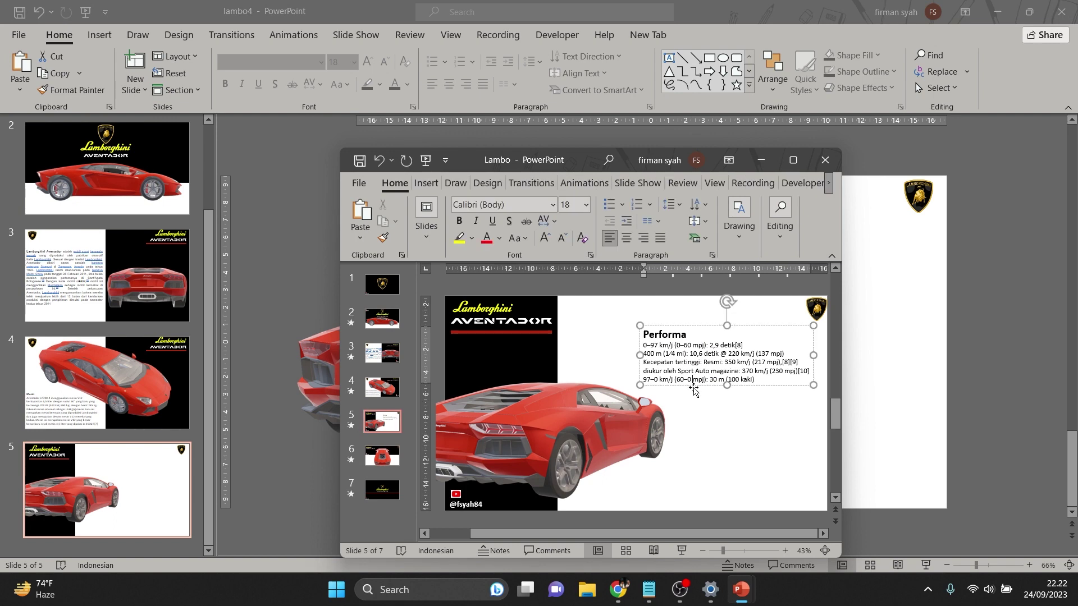
{"action": "right_click", "coordinate": [695, 391]}
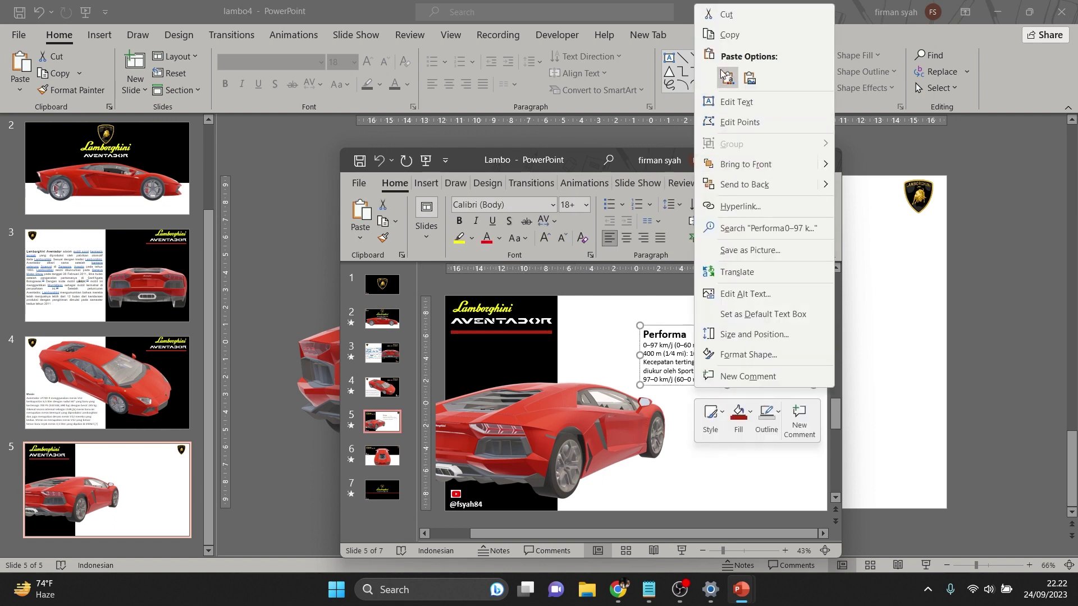
{"action": "left_click", "coordinate": [729, 39]}
Paste the Performa text box into the upper-right white area of lambo4's slide 5
{"action": "left_click", "coordinate": [857, 230]}
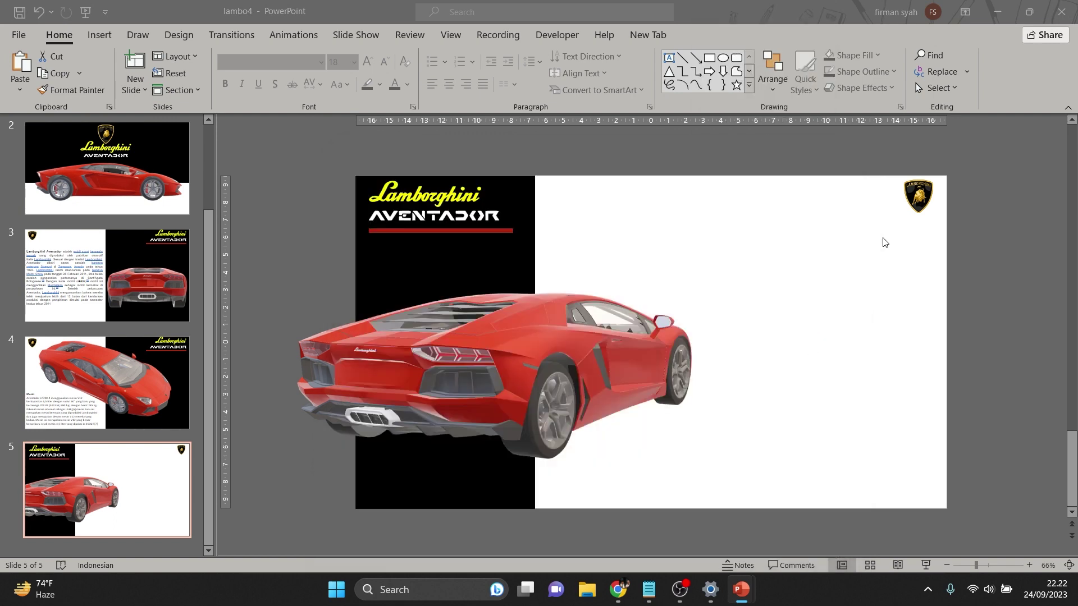
{"action": "right_click", "coordinate": [754, 251]}
{"action": "left_click", "coordinate": [925, 262]}
{"action": "left_click", "coordinate": [838, 242]}
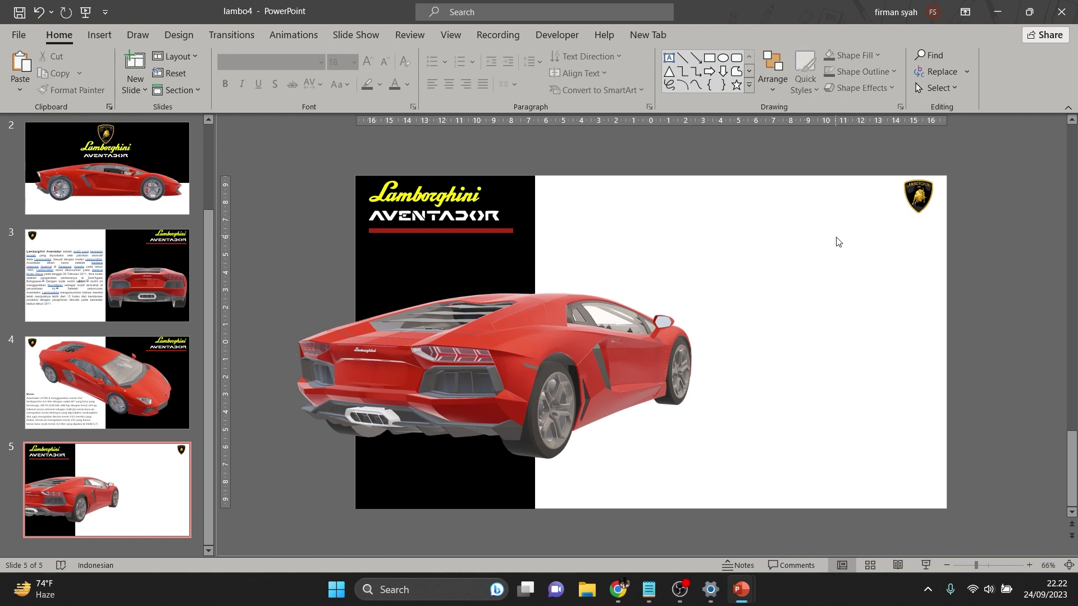
{"action": "right_click", "coordinate": [814, 243]}
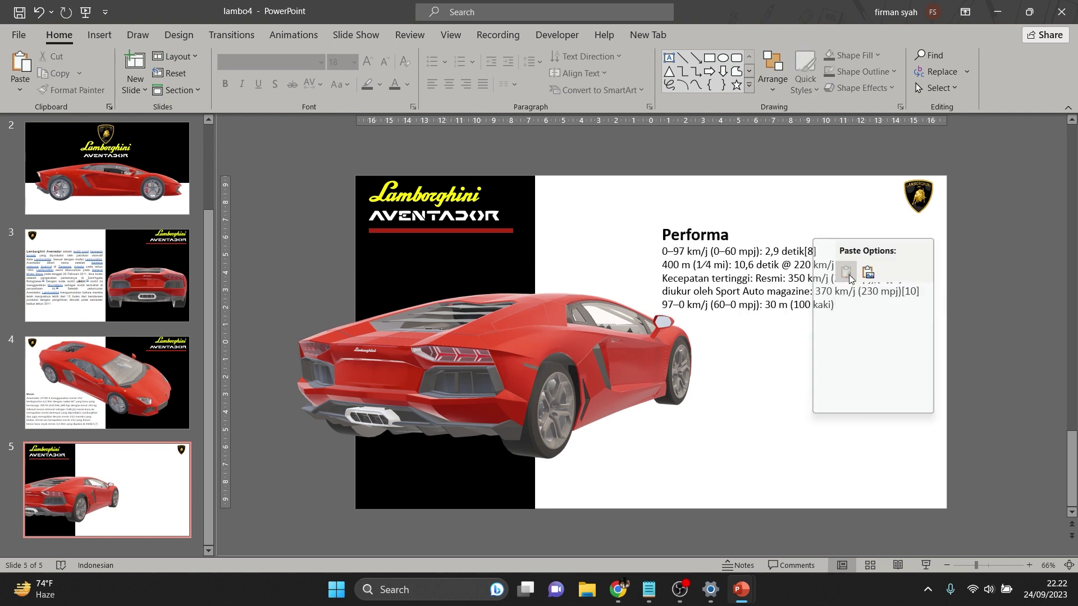
{"action": "left_click", "coordinate": [867, 274]}
{"action": "mouse_move", "coordinate": [800, 293]}
{"action": "left_mouse_down"}
{"action": "mouse_move", "coordinate": [795, 312]}
{"action": "mouse_move", "coordinate": [769, 305]}
{"action": "left_mouse_up"}
{"action": "left_click", "coordinate": [767, 314]}
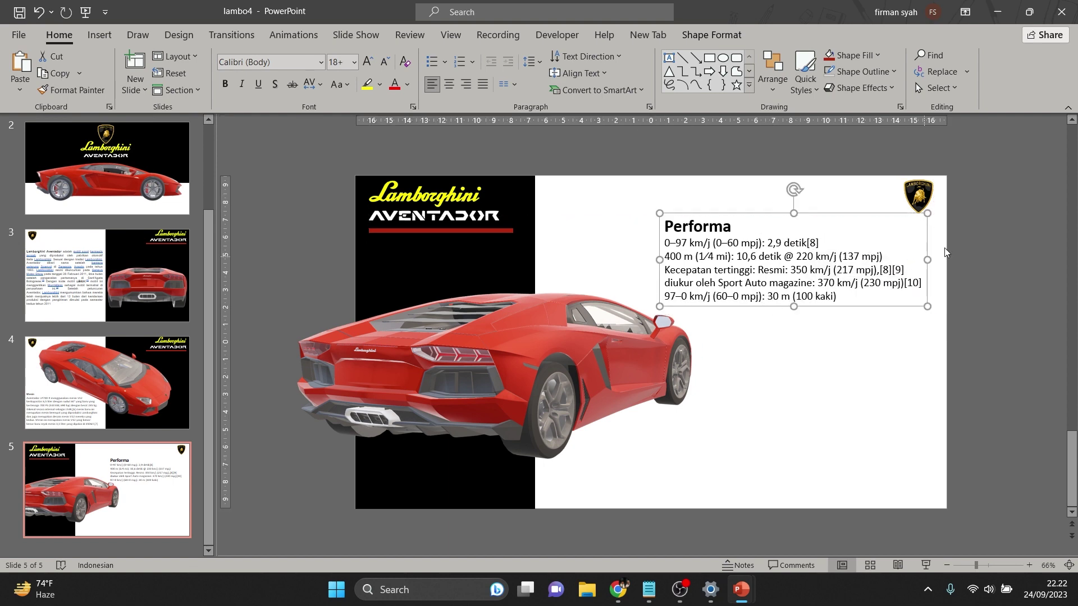
{"action": "left_click", "coordinate": [985, 243]}
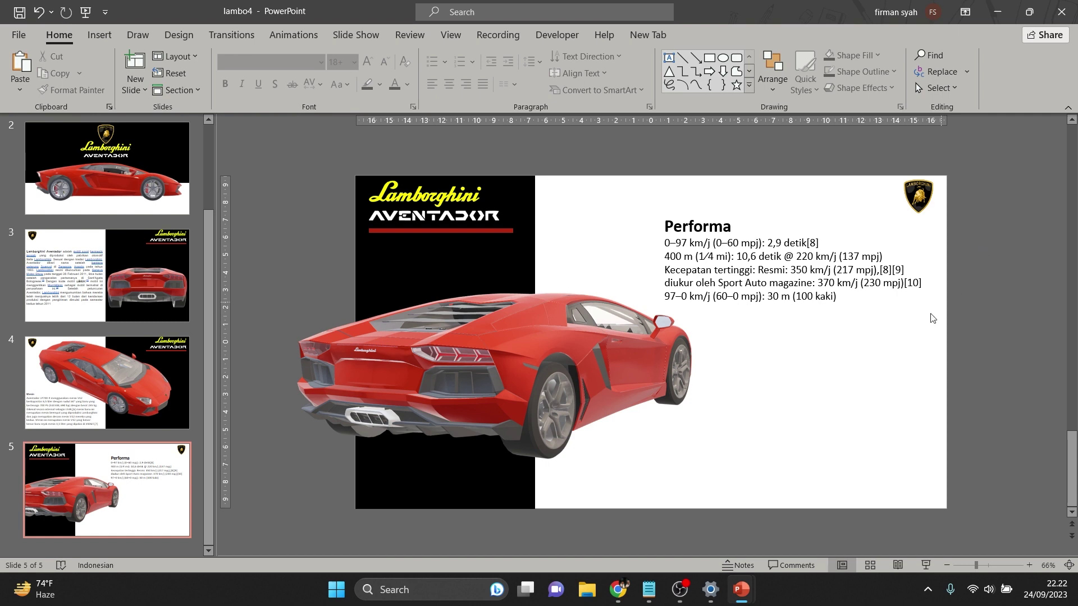
Duplicate slide 5 as slide 6 and turn its 3D Aventador to a raised top-rear view
{"action": "right_click", "coordinate": [169, 495]}
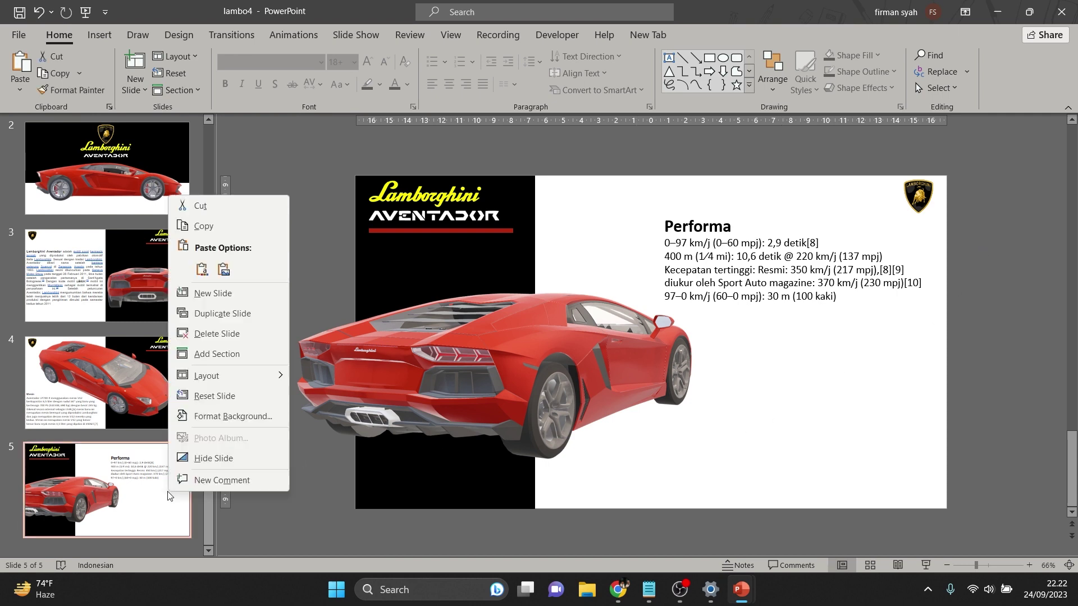
{"action": "left_click", "coordinate": [238, 319]}
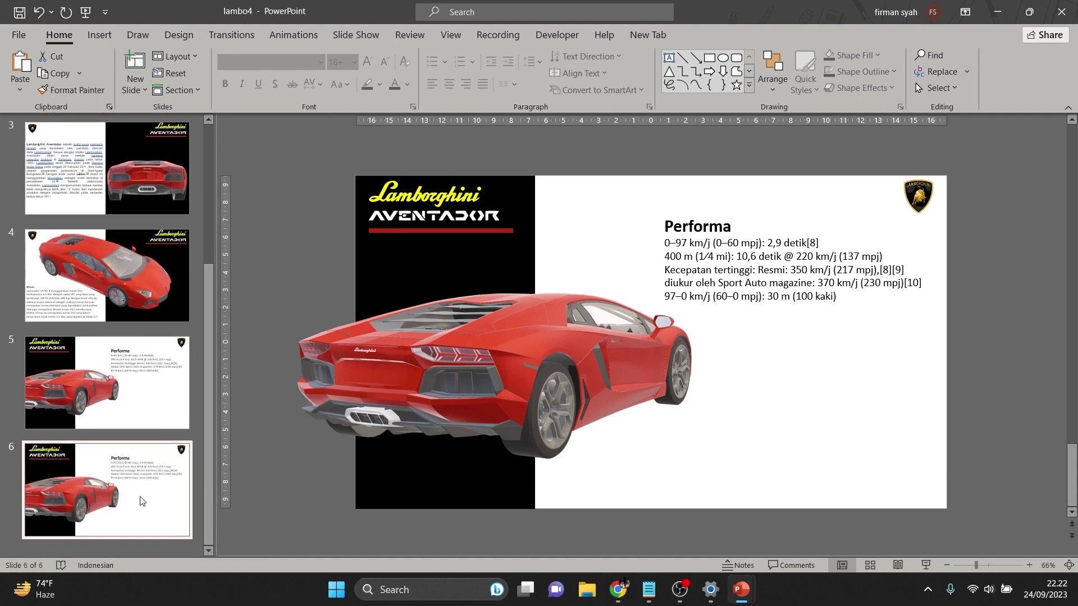
{"action": "left_click", "coordinate": [474, 388]}
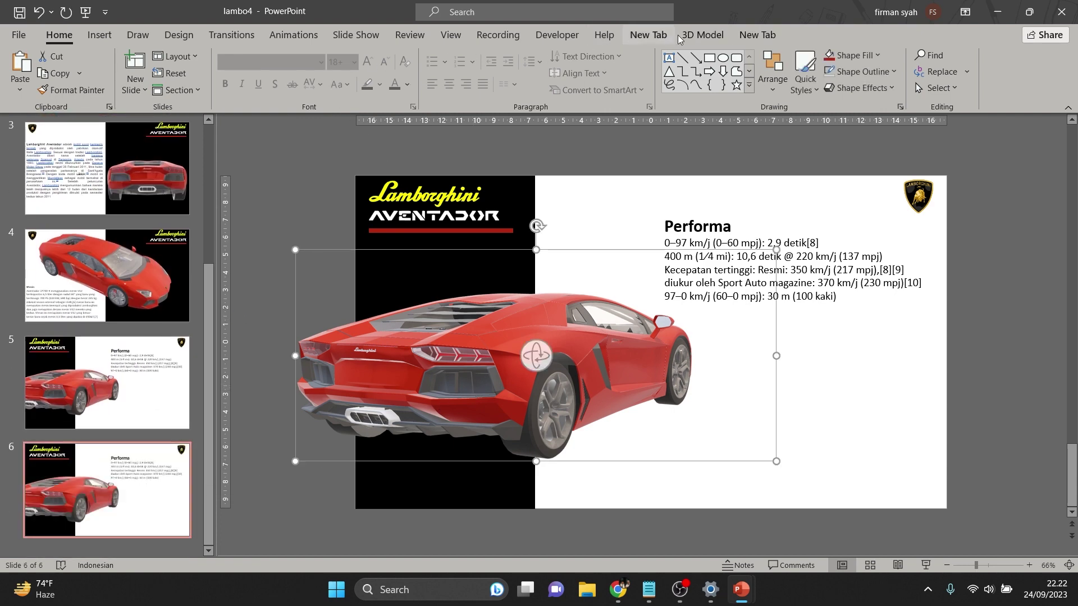
{"action": "left_click", "coordinate": [702, 35]}
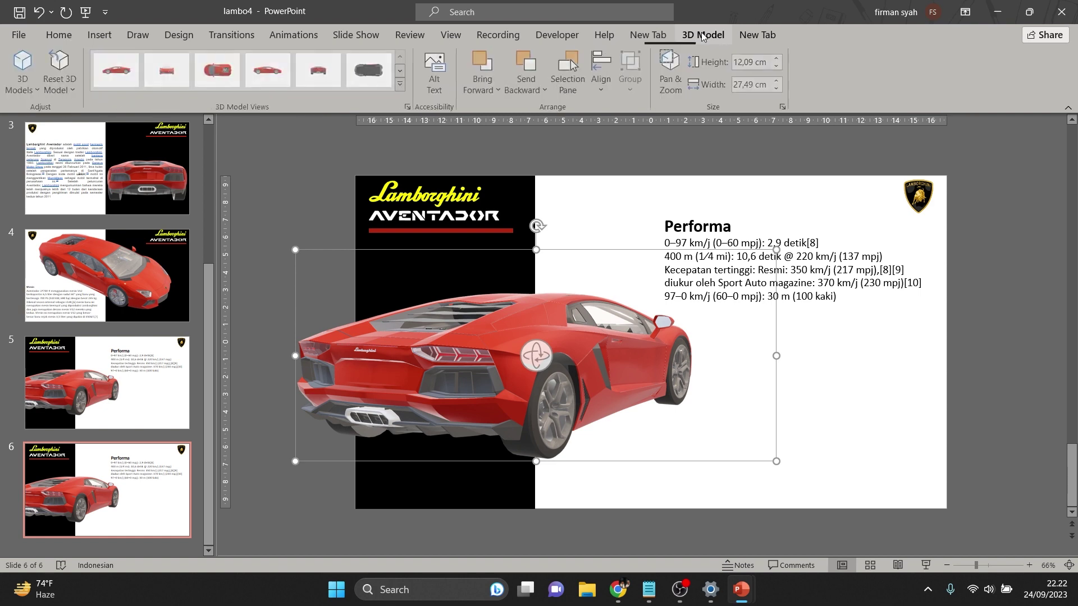
{"action": "left_click", "coordinate": [402, 72]}
{"action": "left_click", "coordinate": [402, 72]}
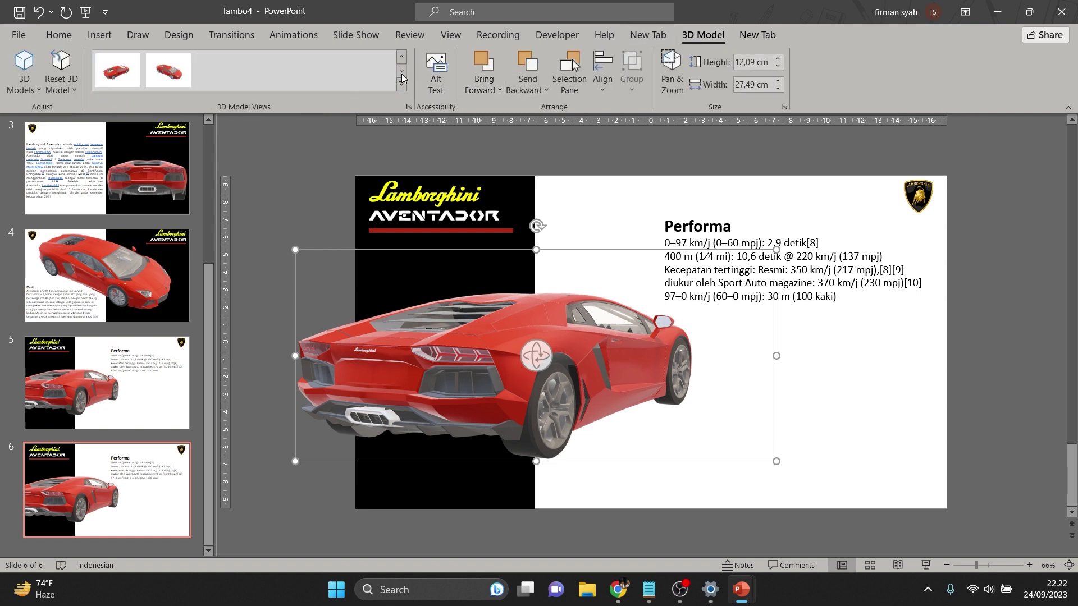
{"action": "left_click", "coordinate": [270, 71]}
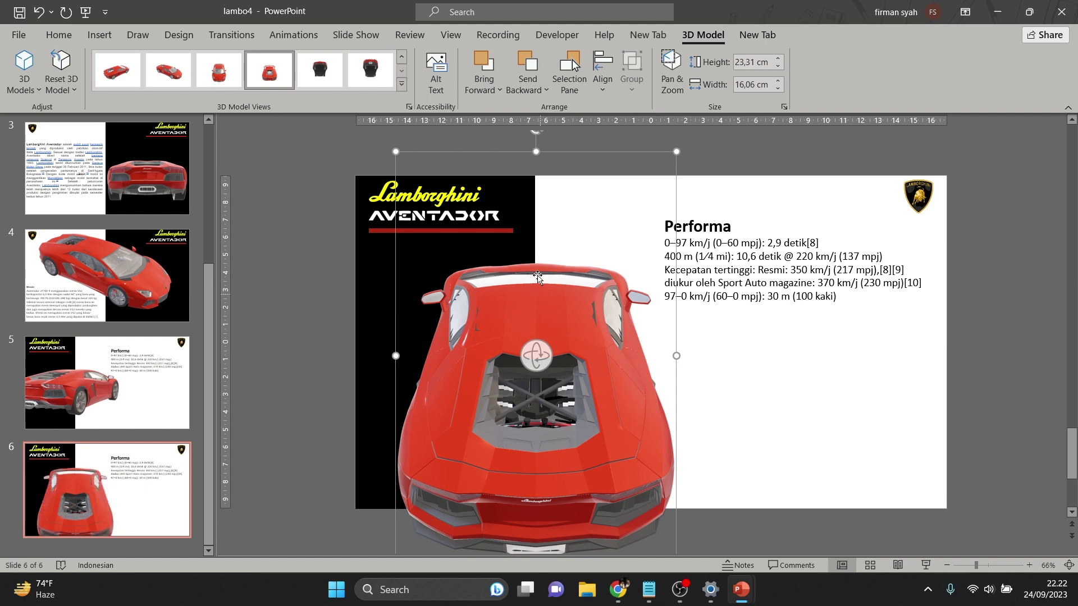
{"action": "mouse_move", "coordinate": [539, 344]}
{"action": "left_mouse_down"}
{"action": "mouse_move", "coordinate": [542, 382]}
{"action": "mouse_move", "coordinate": [544, 349]}
{"action": "mouse_move", "coordinate": [531, 352]}
{"action": "left_mouse_up"}
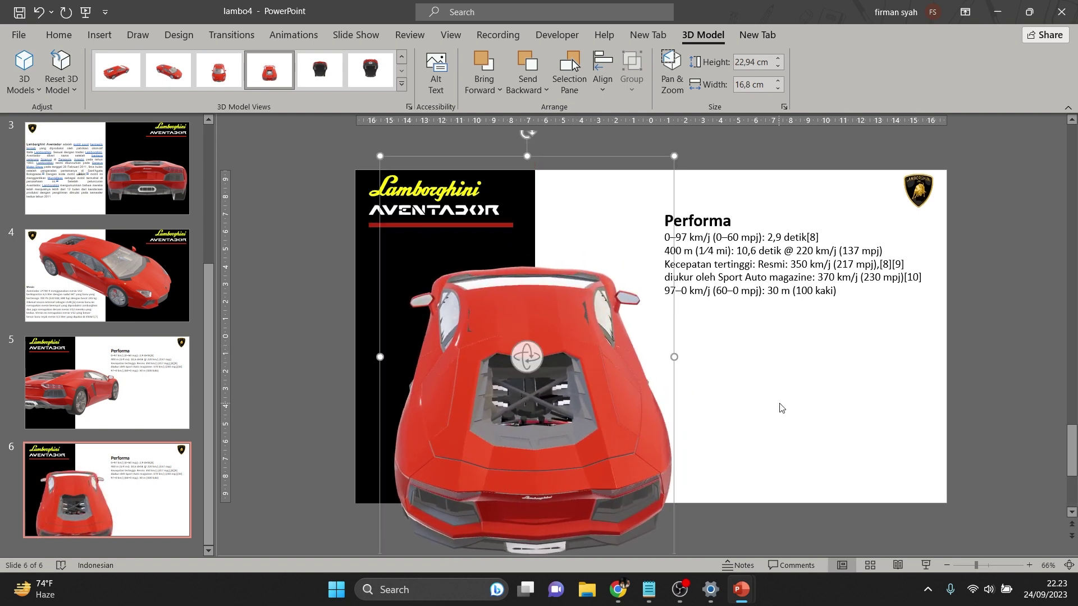
{"action": "left_click", "coordinate": [782, 237]}
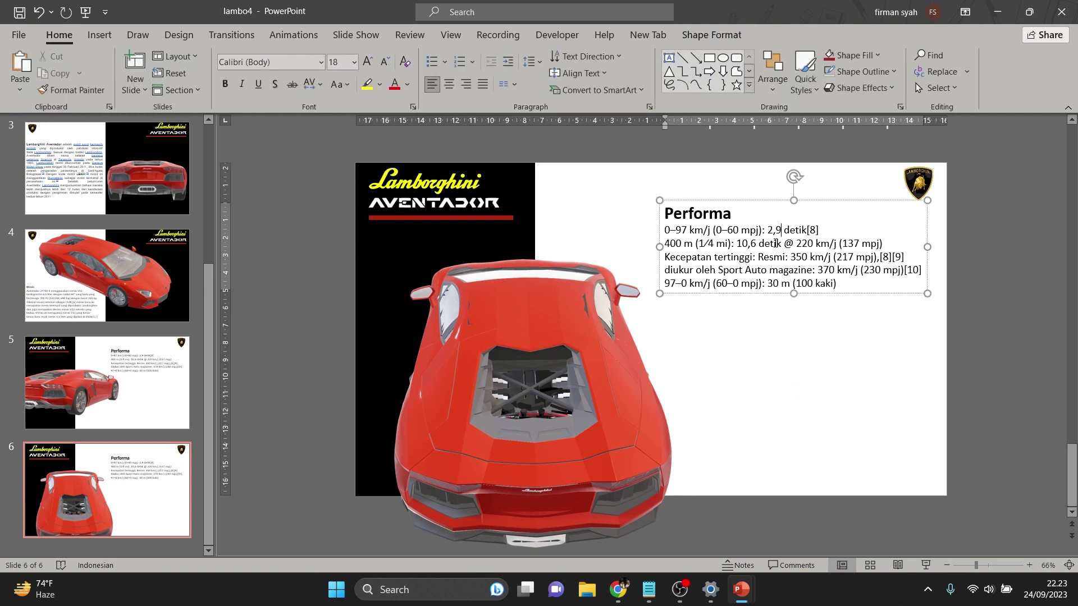
Delete the Performa text and resize the black rectangle into a full-width band over the top half
{"action": "left_click", "coordinate": [747, 293]}
{"action": "key", "text": "Delete"}
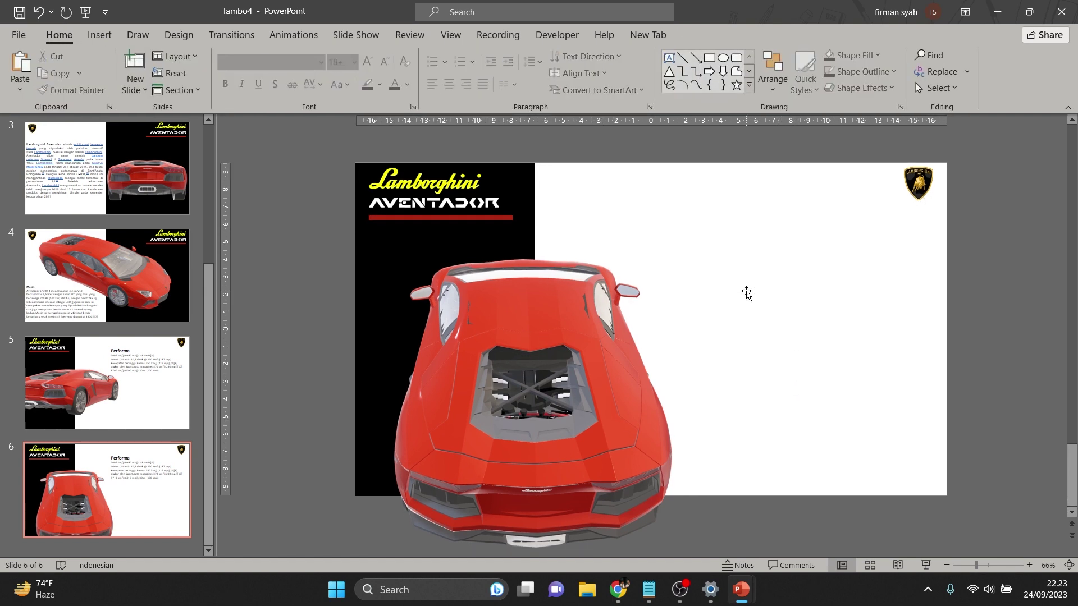
{"action": "left_click", "coordinate": [426, 259]}
{"action": "left_click_drag", "start_coordinate": [536, 332], "coordinate": [948, 374]}
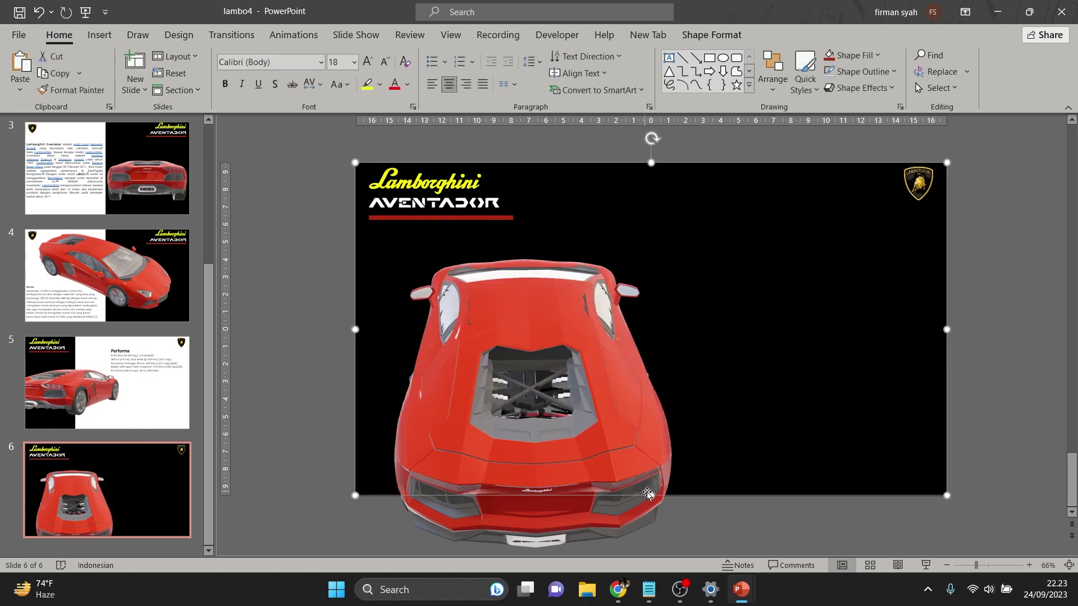
{"action": "left_click_drag", "start_coordinate": [651, 495], "coordinate": [677, 287]}
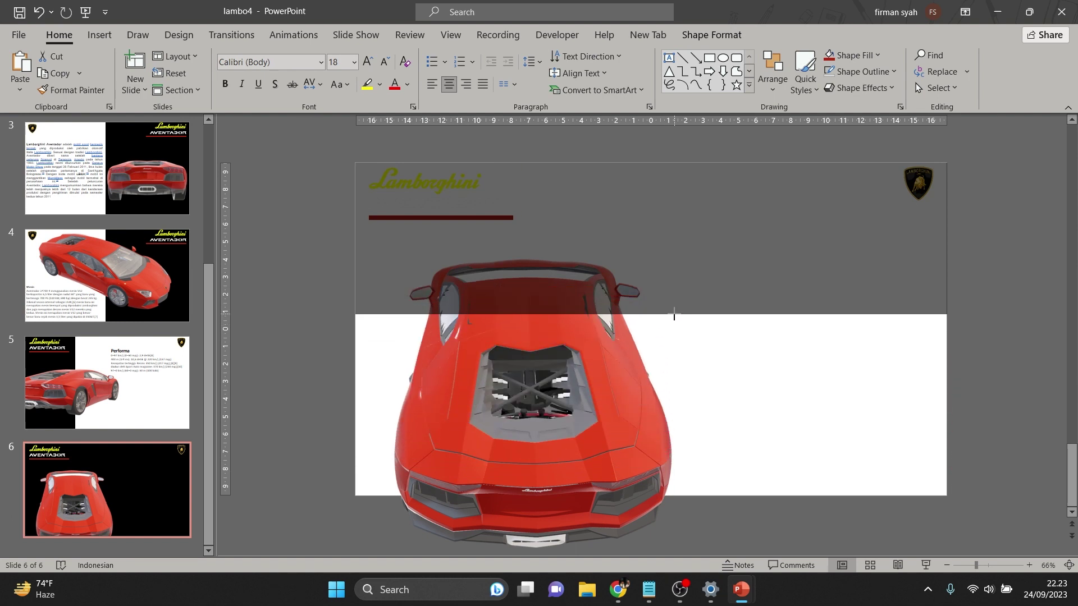
{"action": "left_click_drag", "start_coordinate": [677, 287], "coordinate": [674, 314]}
Move the 3D car right toward the centre of slide 6
{"action": "left_click", "coordinate": [816, 396]}
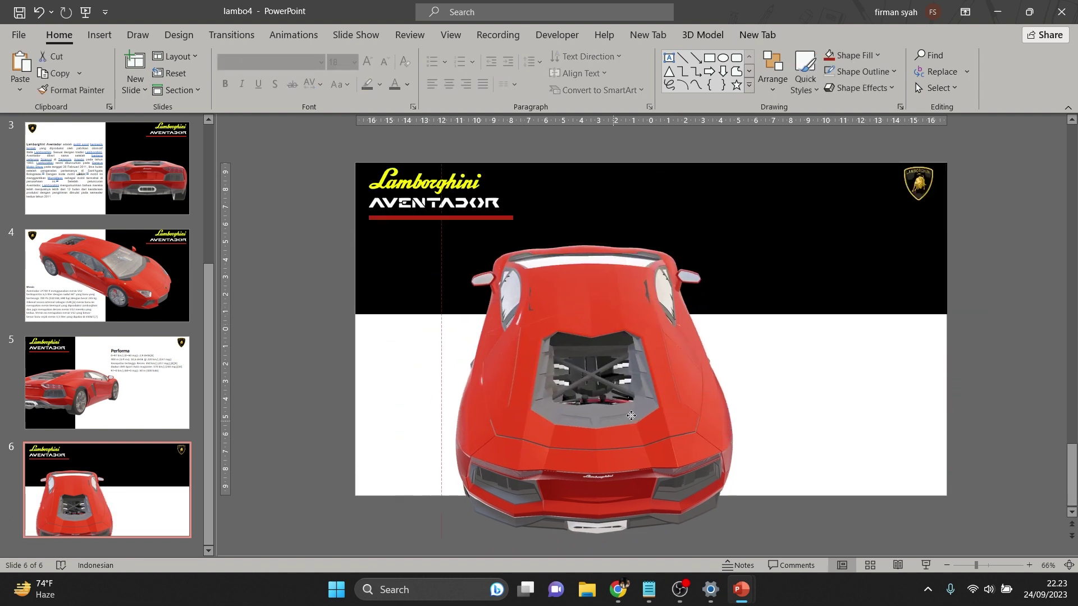
{"action": "left_click_drag", "start_coordinate": [552, 437], "coordinate": [674, 384]}
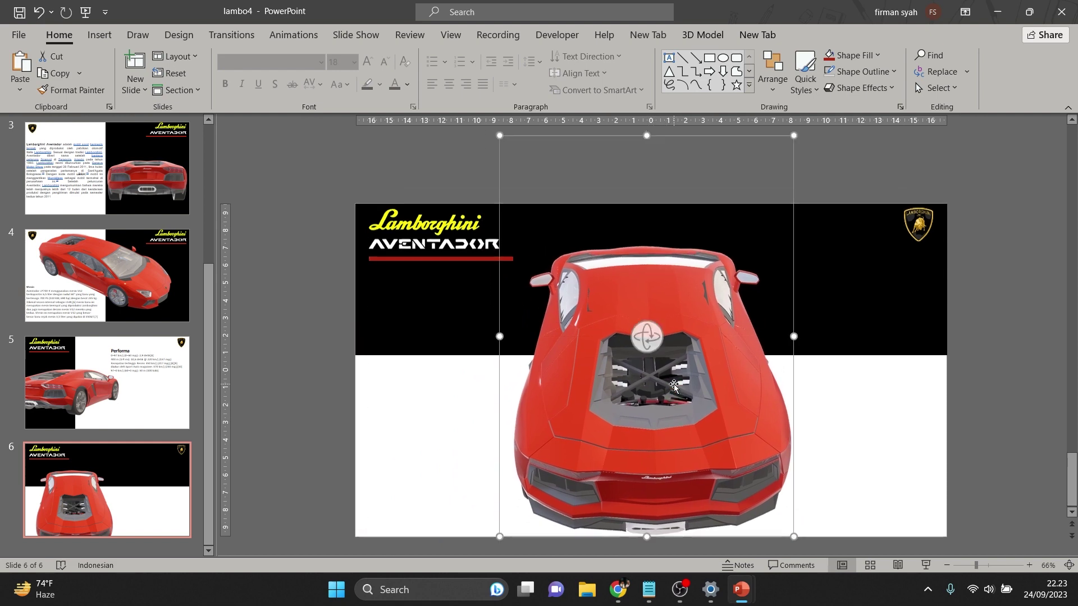
{"action": "left_click", "coordinate": [982, 337]}
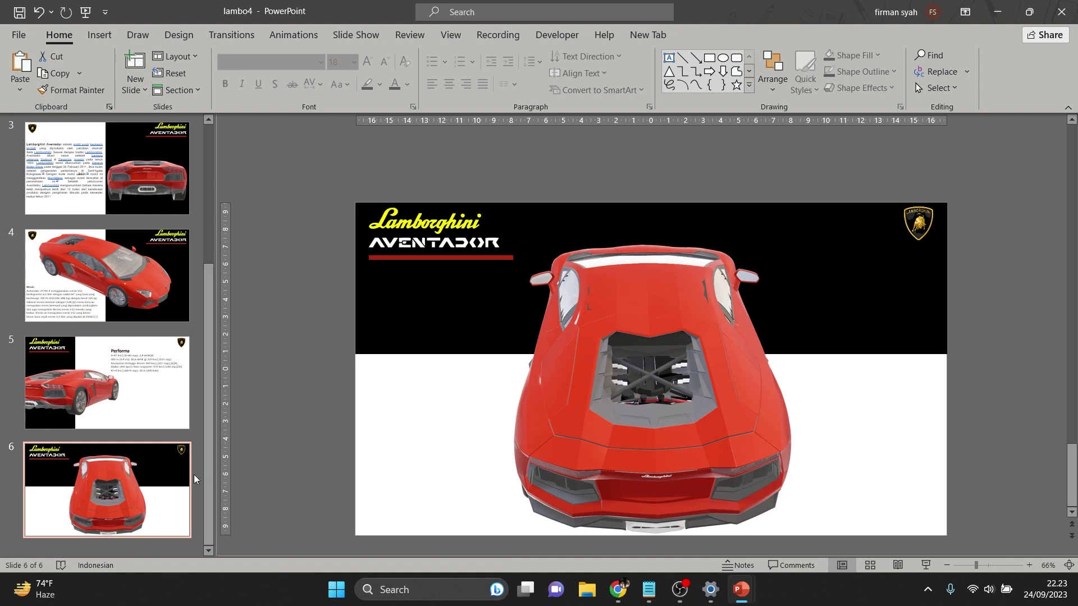
Duplicate slide 6 as slide 7 and move its car model off the slide above it
{"action": "right_click", "coordinate": [175, 481]}
{"action": "left_click", "coordinate": [241, 303]}
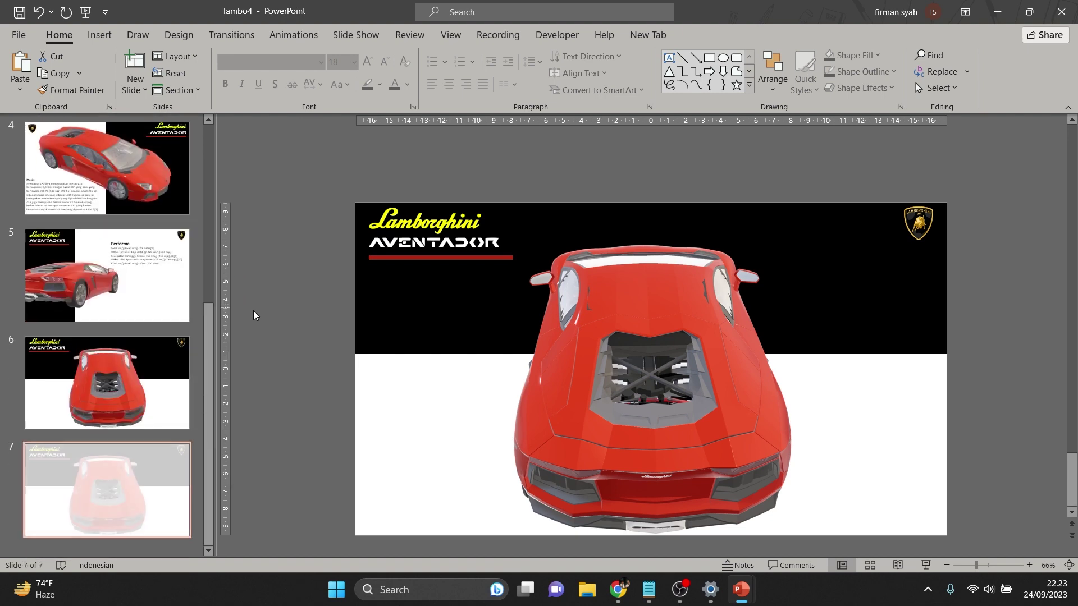
{"action": "left_click", "coordinate": [612, 458]}
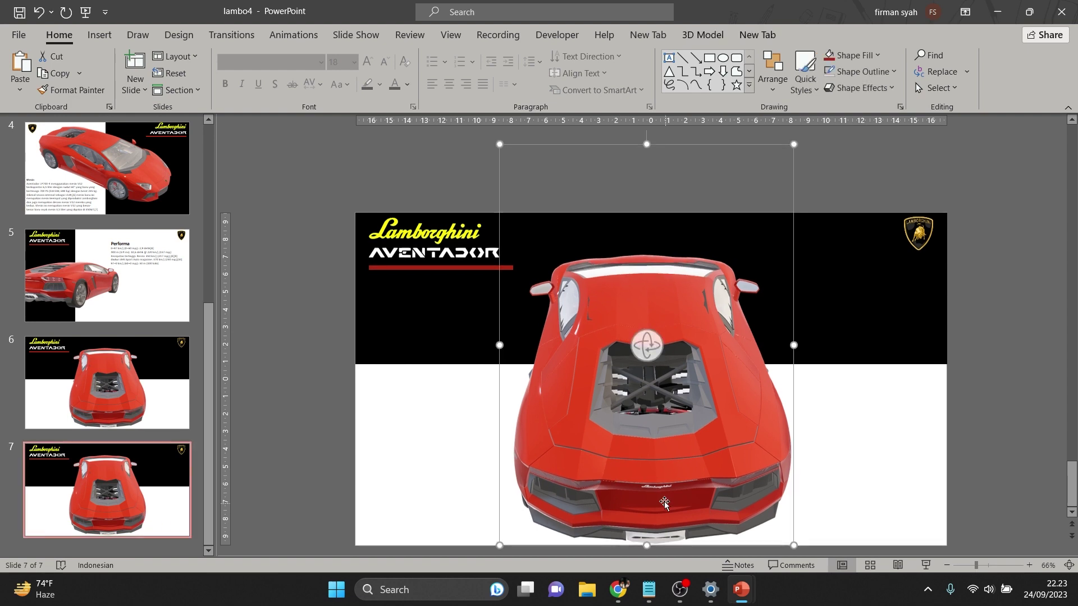
{"action": "scroll", "coordinate": [651, 493], "scroll_direction": "down", "scroll_amount": 3, "text": "ctrl"}
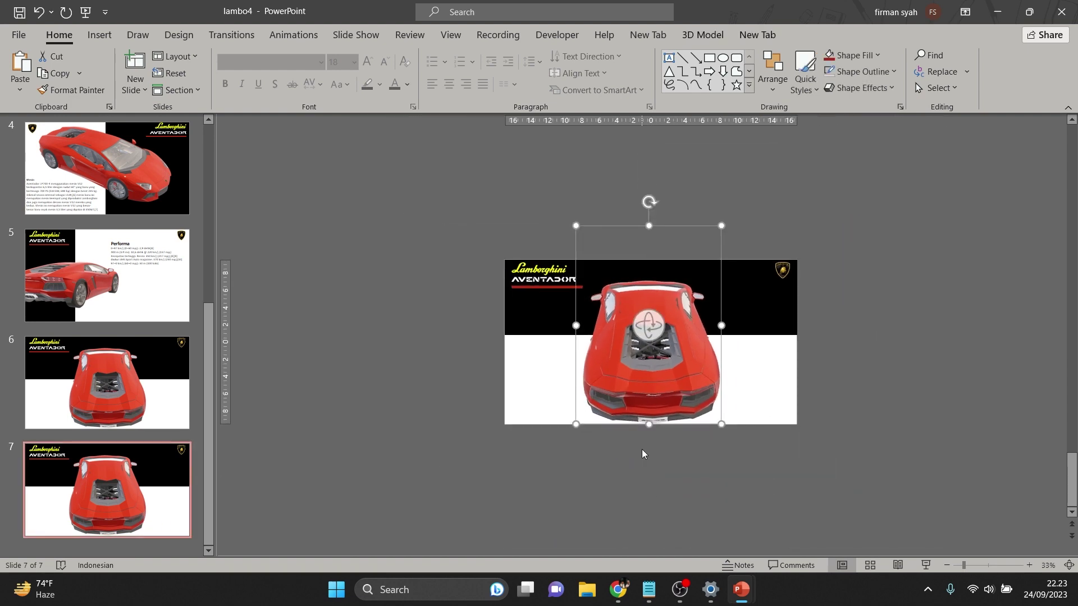
{"action": "left_click_drag", "start_coordinate": [641, 383], "coordinate": [636, 209]}
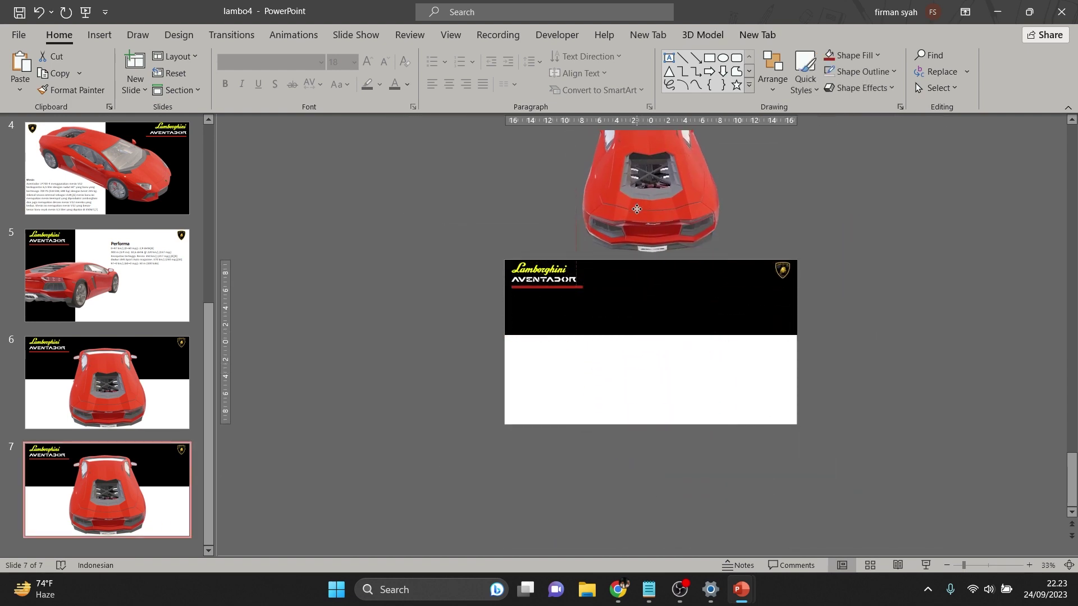
{"action": "left_click", "coordinate": [888, 344]}
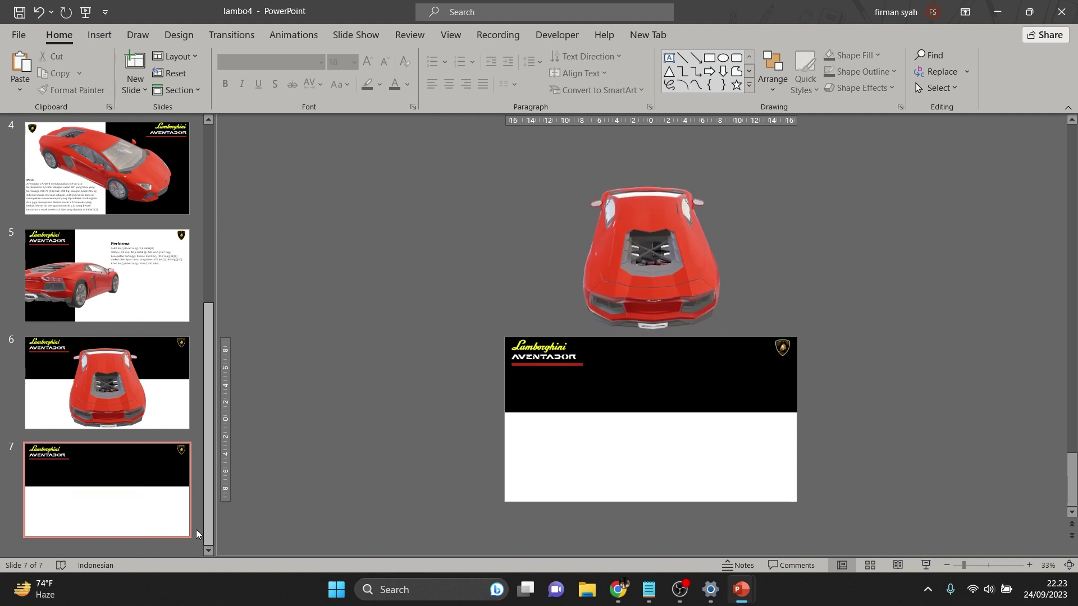
Stretch the black band to fill slide 7 and delete both logos
{"action": "left_click", "coordinate": [685, 394]}
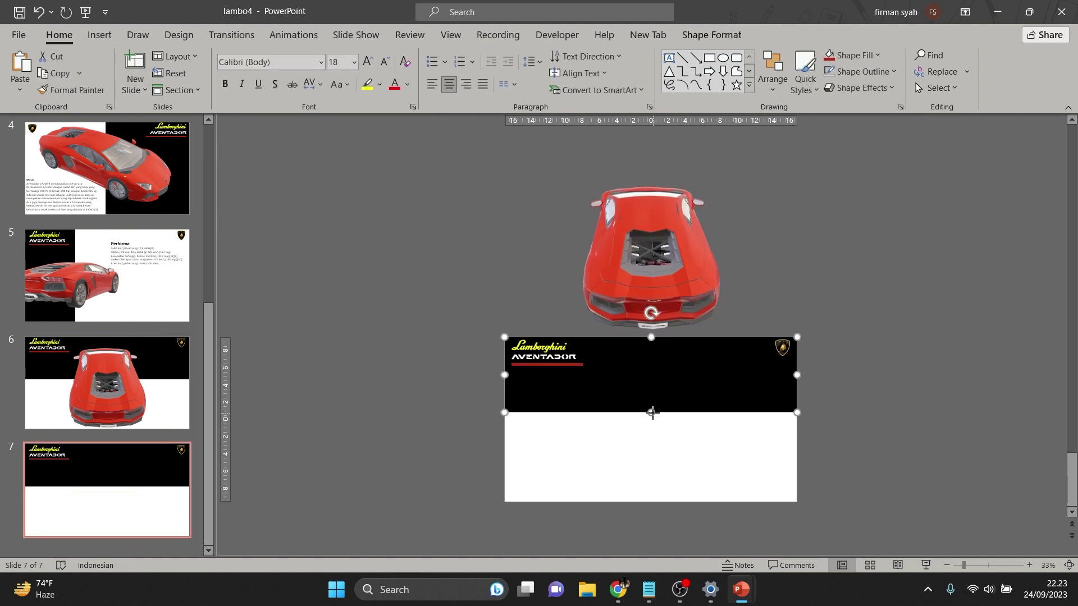
{"action": "left_click_drag", "start_coordinate": [652, 412], "coordinate": [651, 503]}
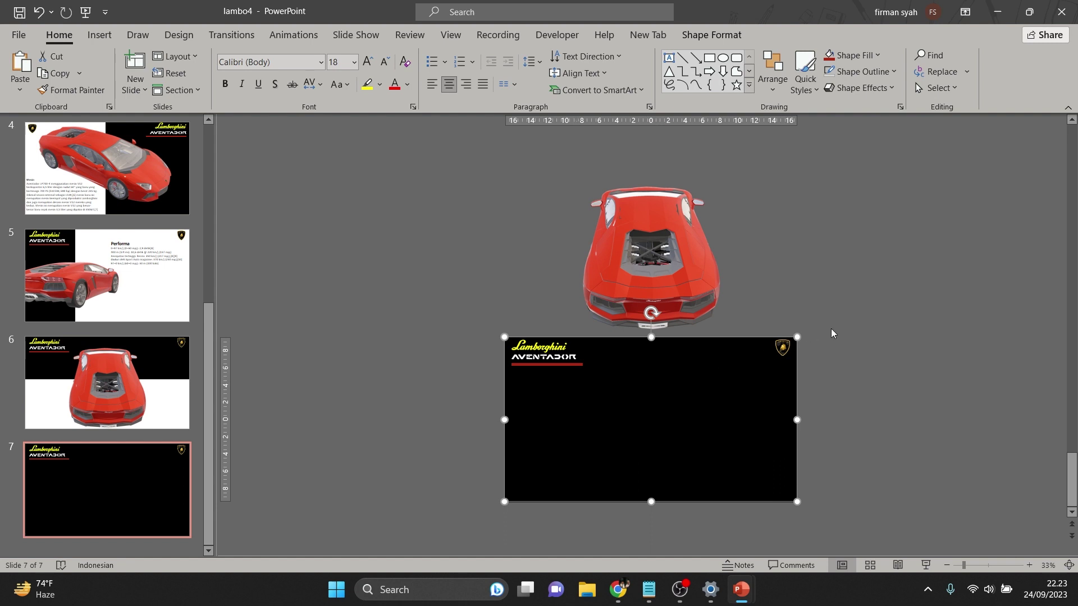
{"action": "left_click_drag", "start_coordinate": [831, 333], "coordinate": [469, 381]}
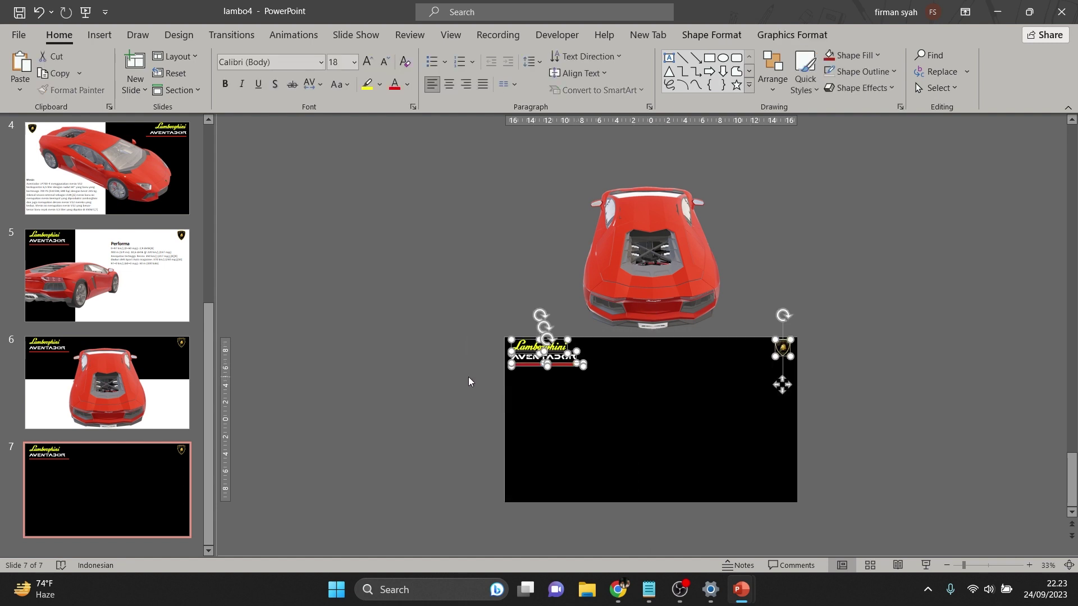
{"action": "key", "text": "Delete"}
{"action": "scroll", "coordinate": [93, 275], "scroll_direction": "up", "scroll_amount": 2}
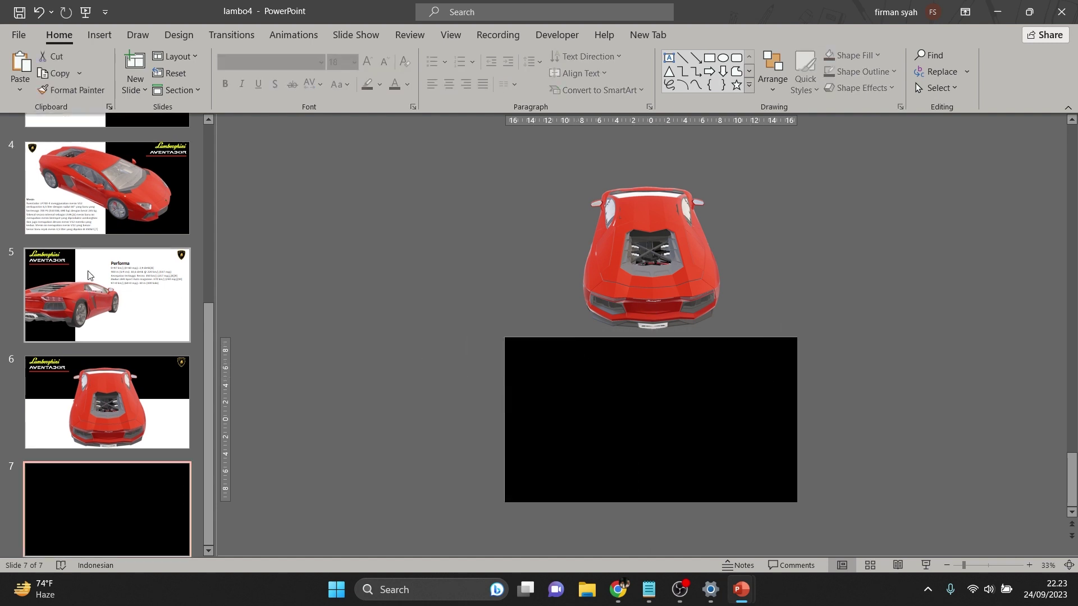
{"action": "scroll", "coordinate": [93, 275], "scroll_direction": "up", "scroll_amount": 3}
{"action": "scroll", "coordinate": [92, 275], "scroll_direction": "up", "scroll_amount": 1}
{"action": "left_click", "coordinate": [93, 236]}
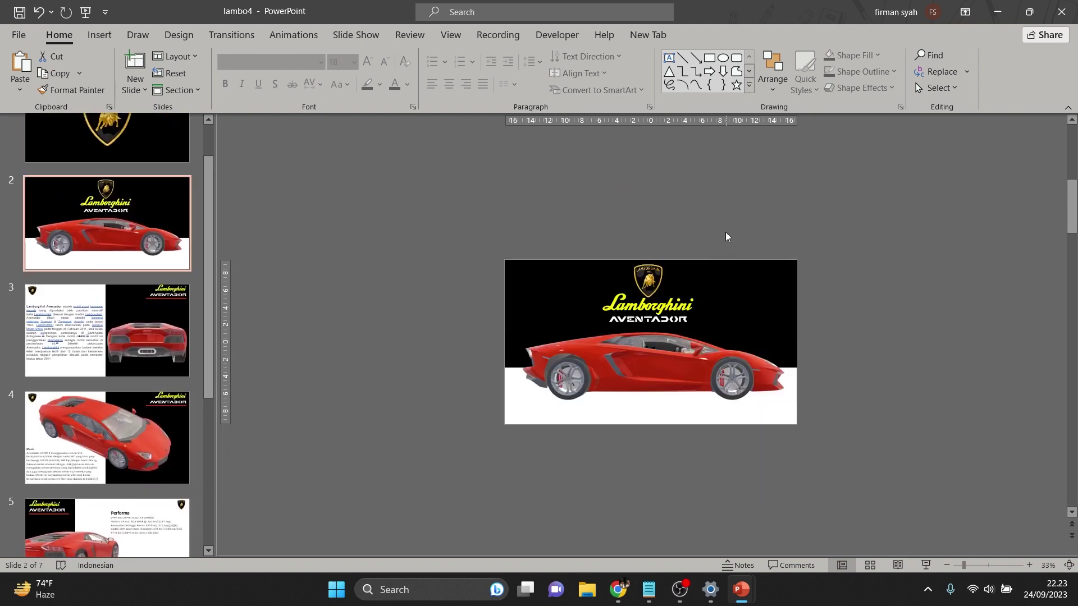
{"action": "left_click_drag", "start_coordinate": [878, 197], "coordinate": [517, 330]}
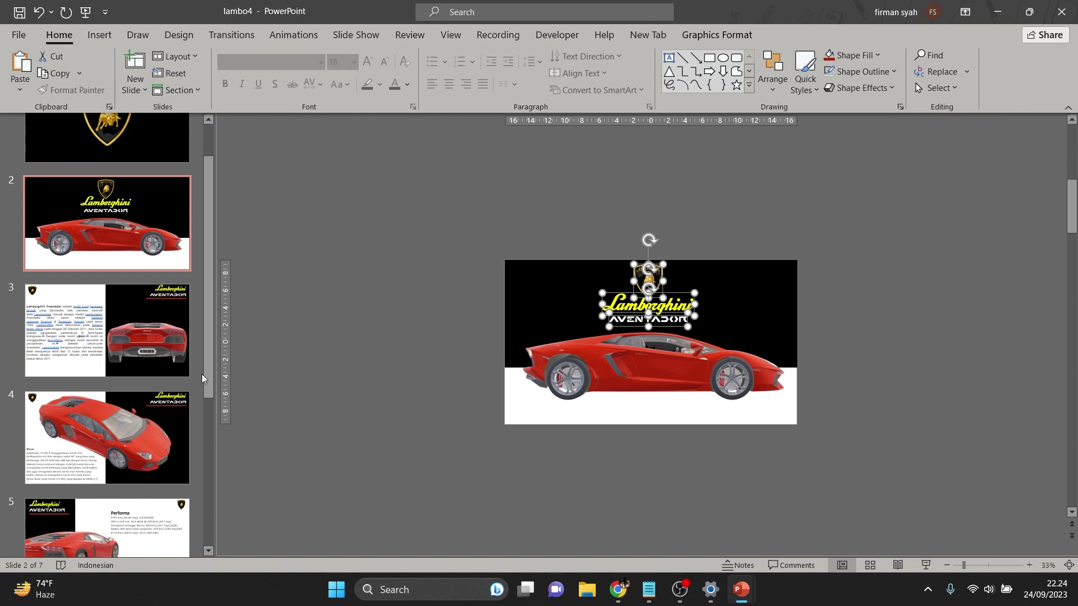
{"action": "left_click_drag", "start_coordinate": [206, 374], "coordinate": [211, 515]}
Paste the shield and Lamborghini AVENTADOR logos onto slide 7
{"action": "left_click", "coordinate": [166, 518]}
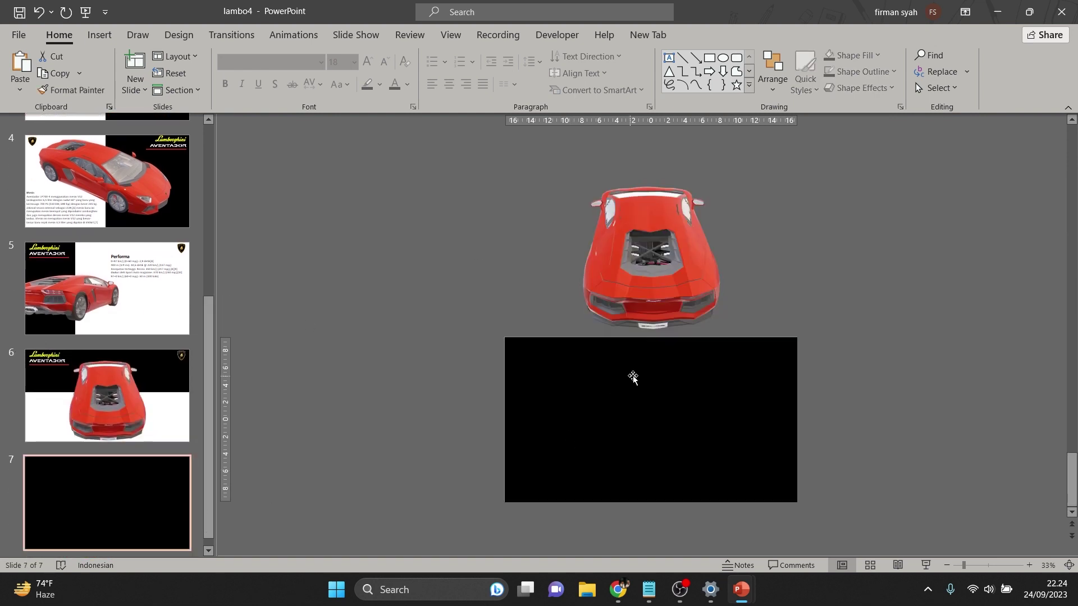
{"action": "key", "text": "ctrl+v"}
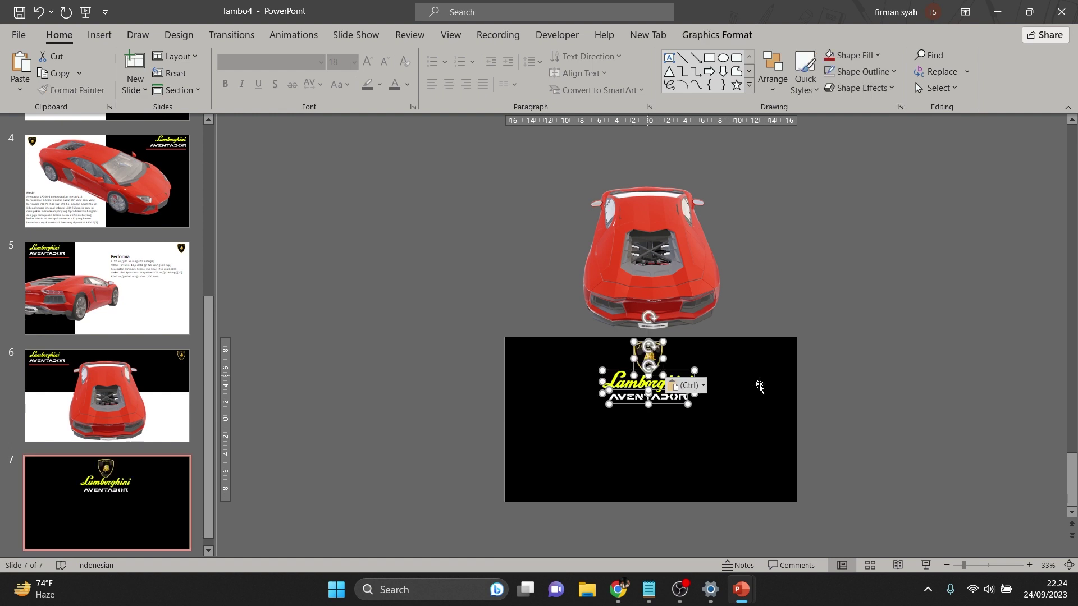
{"action": "left_click", "coordinate": [871, 403]}
Copy the red line from slide 6 and place it across slide 7's lower half
{"action": "left_click", "coordinate": [35, 377]}
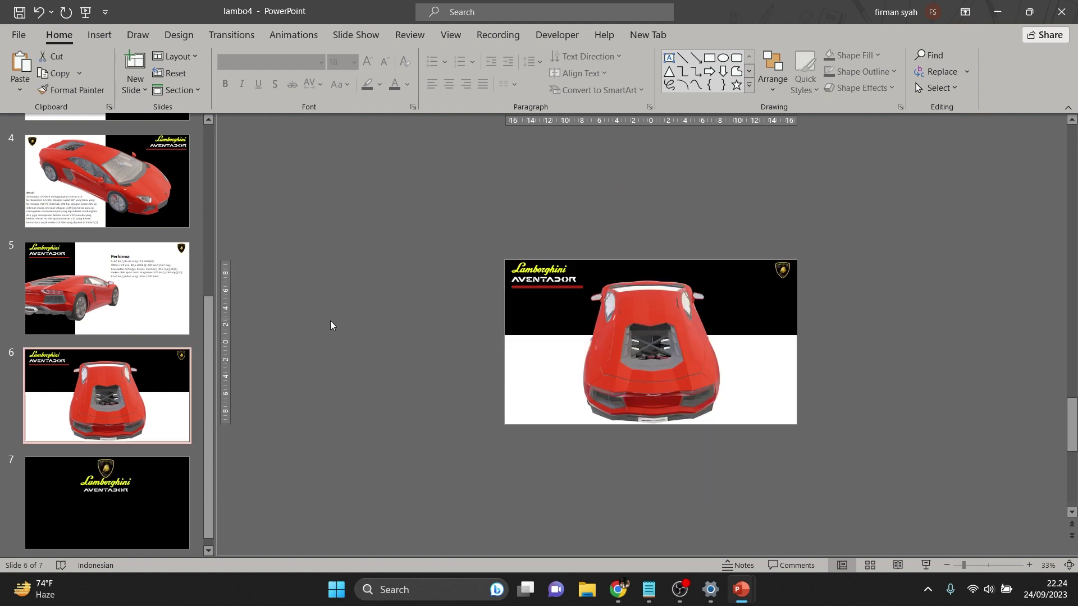
{"action": "left_click", "coordinate": [537, 288]}
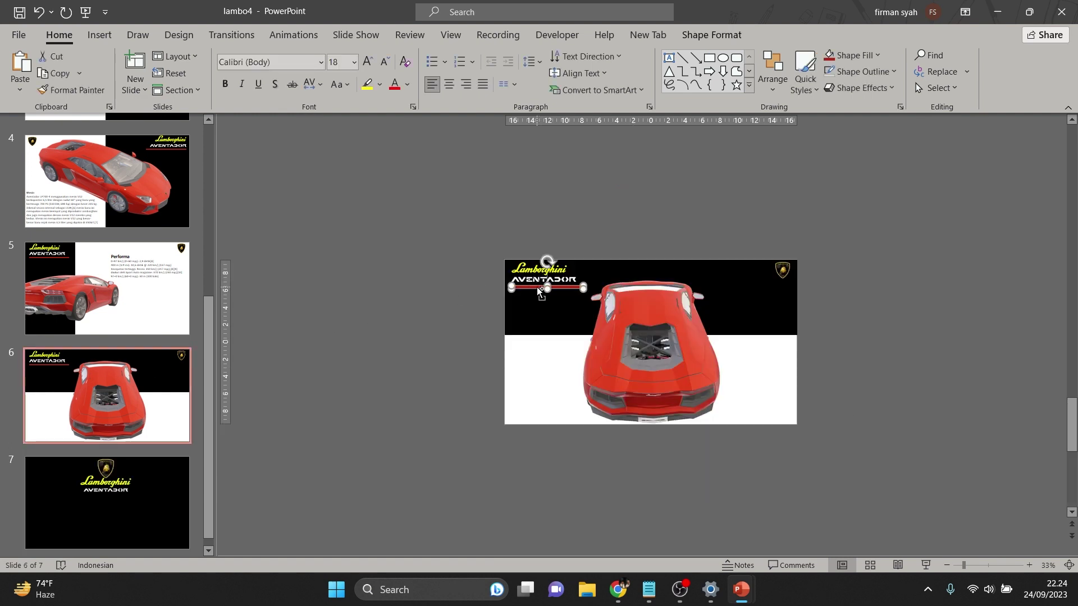
{"action": "scroll", "coordinate": [575, 444], "scroll_direction": "down", "scroll_amount": 3}
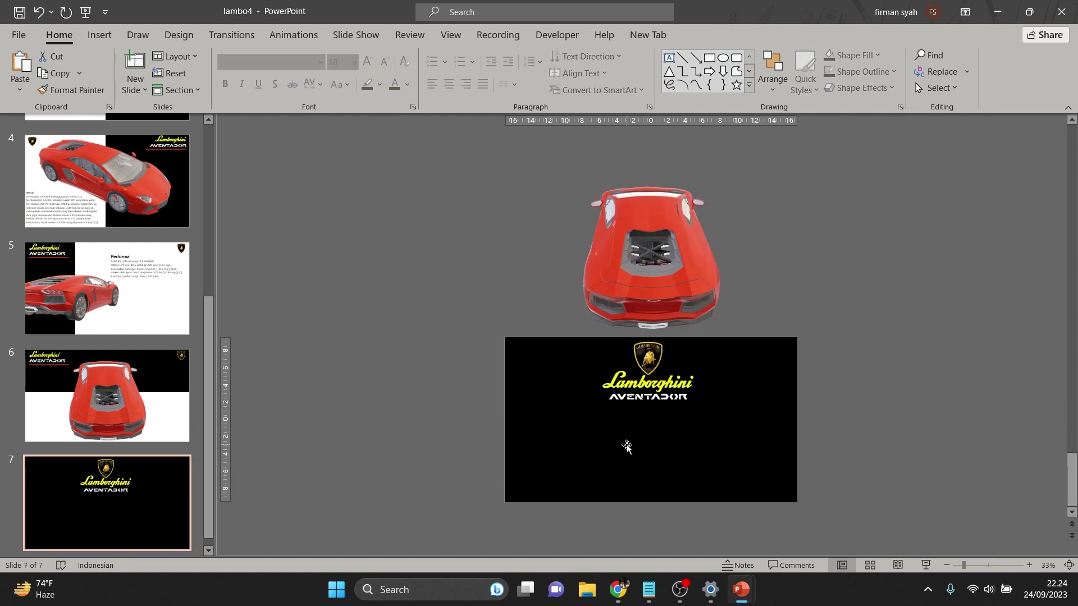
{"action": "left_click", "coordinate": [627, 447]}
{"action": "key", "text": "ctrl+v"}
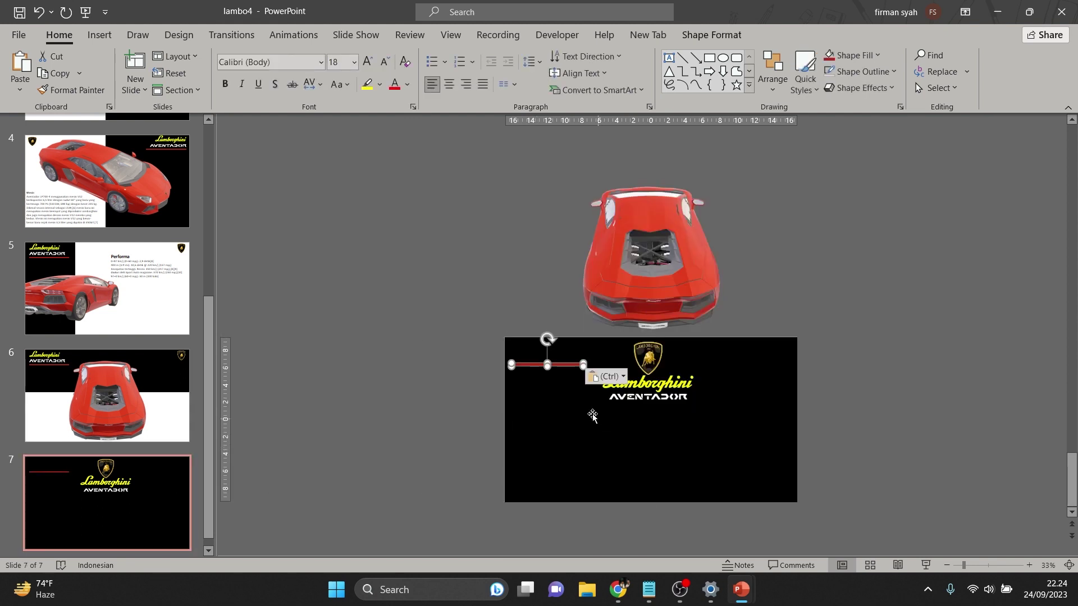
{"action": "mouse_move", "coordinate": [571, 368]}
{"action": "left_mouse_down"}
{"action": "mouse_move", "coordinate": [564, 439]}
{"action": "mouse_move", "coordinate": [799, 442]}
{"action": "left_mouse_up"}
{"action": "left_click", "coordinate": [839, 427]}
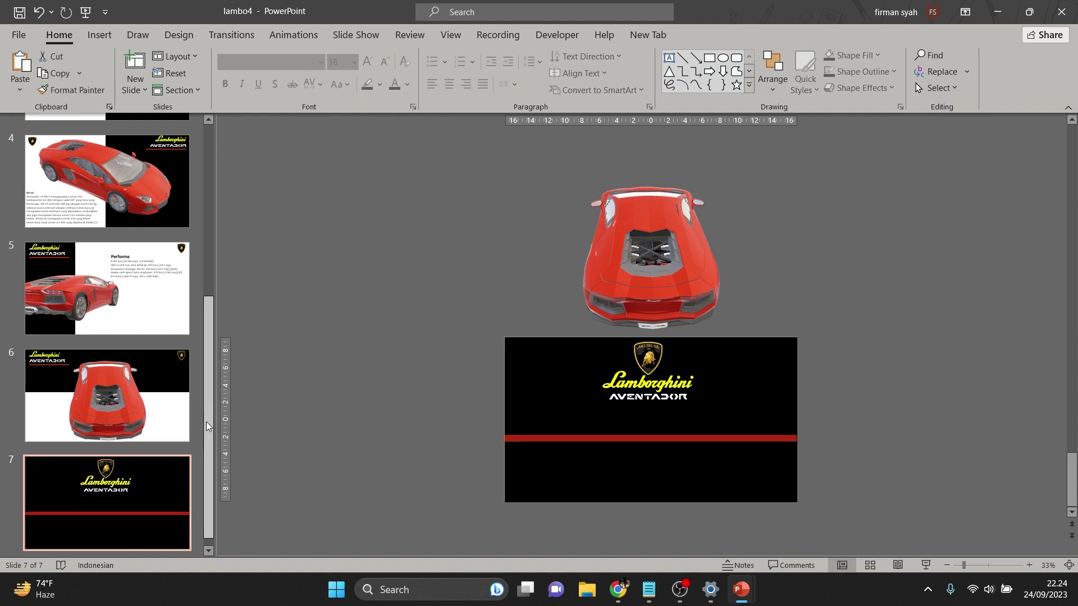
{"action": "mouse_move", "coordinate": [203, 416]}
{"action": "left_mouse_down"}
{"action": "mouse_move", "coordinate": [208, 276]}
{"action": "mouse_move", "coordinate": [327, 251]}
{"action": "left_mouse_up"}
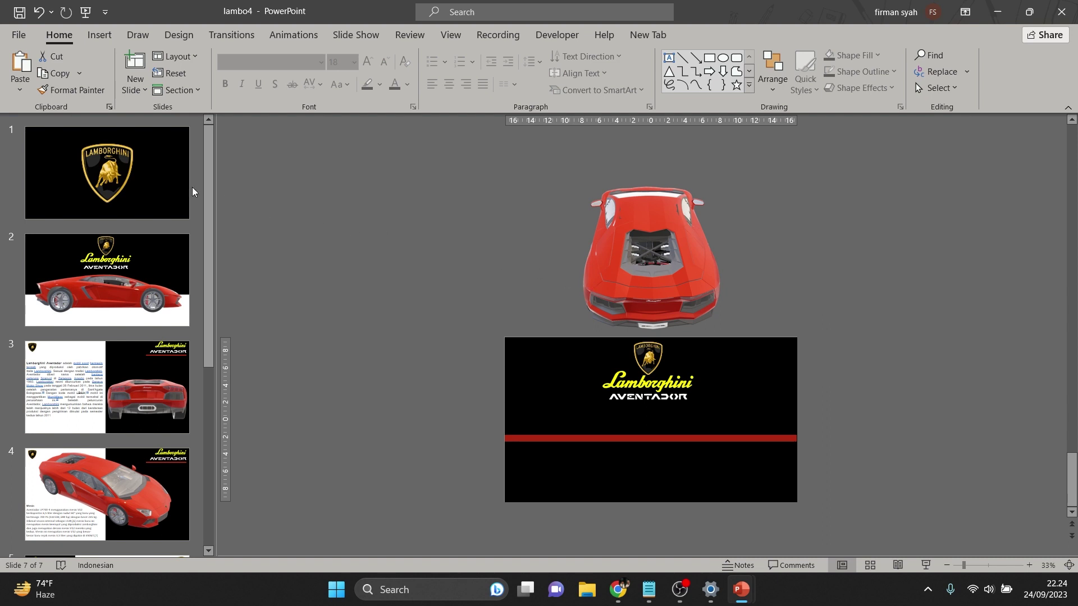
Move slide 2's car, Lamborghini wordmark and AVENTADOR text off its left edge, leaving the shield
{"action": "left_click", "coordinate": [178, 191]}
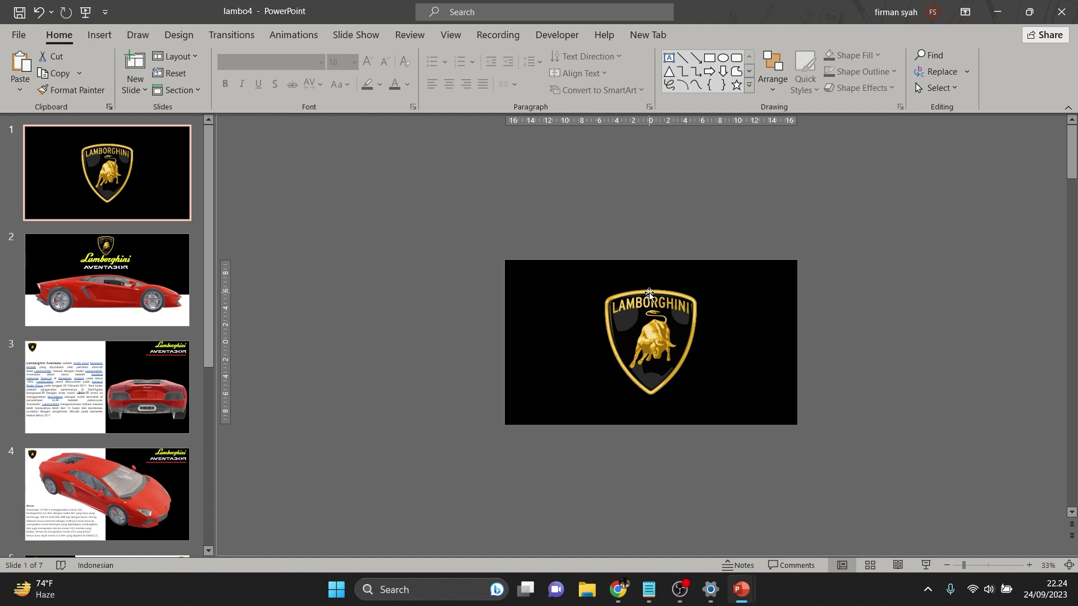
{"action": "left_click", "coordinate": [180, 281]}
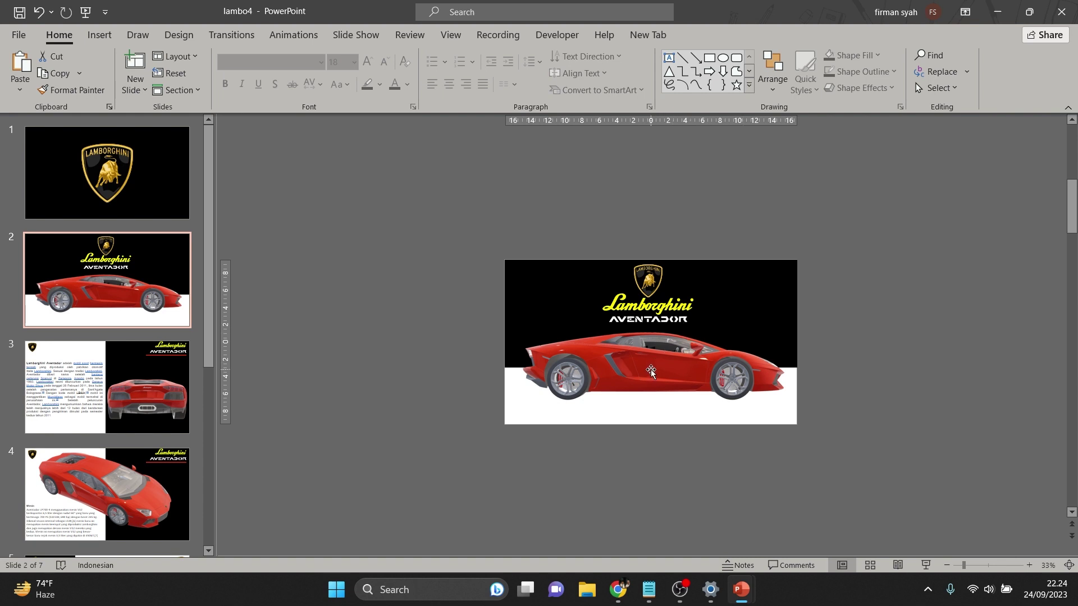
{"action": "left_click_drag", "start_coordinate": [651, 371], "coordinate": [378, 375]}
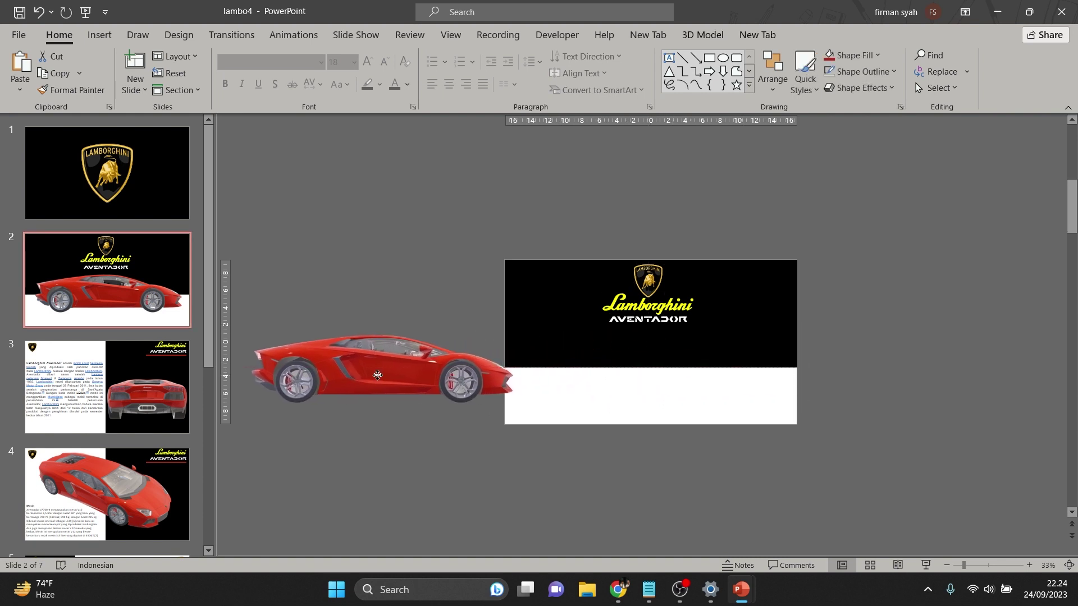
{"action": "left_click_drag", "start_coordinate": [633, 306], "coordinate": [368, 306]}
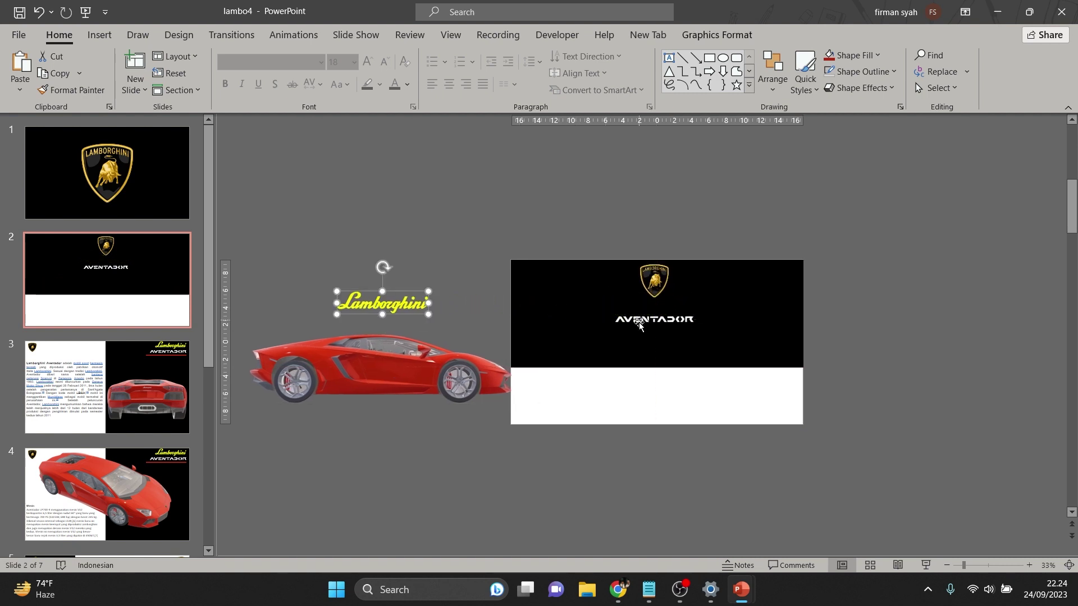
{"action": "left_click_drag", "start_coordinate": [637, 325], "coordinate": [365, 324]}
{"action": "left_click", "coordinate": [429, 240]}
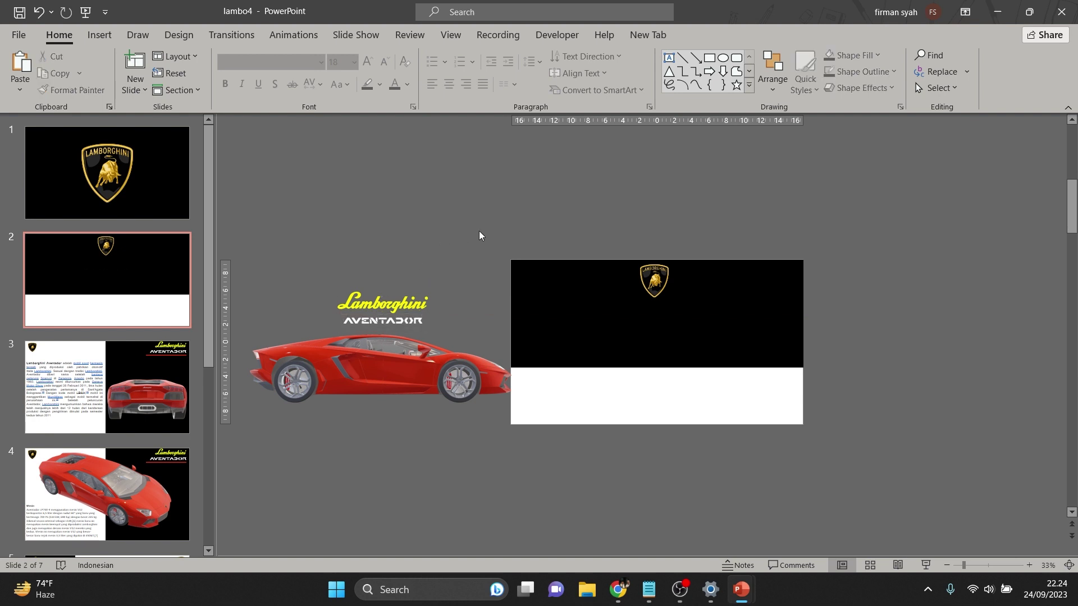
Give the Lamborghini and AVENTADOR wordmarks Fly In animations from the left
{"action": "left_click", "coordinate": [418, 305]}
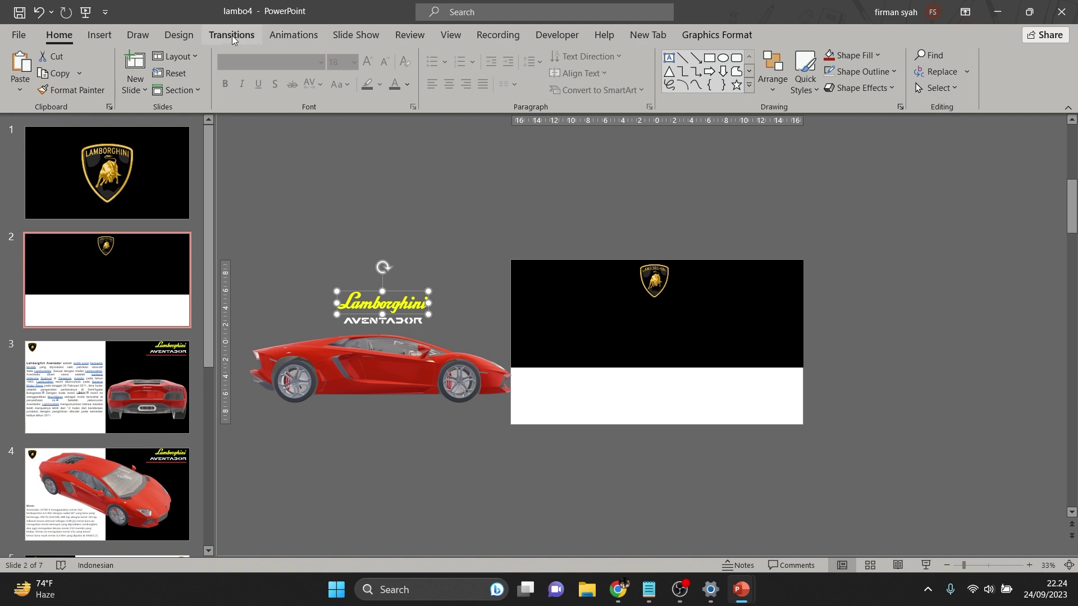
{"action": "left_click", "coordinate": [279, 36]}
{"action": "left_click", "coordinate": [259, 66]}
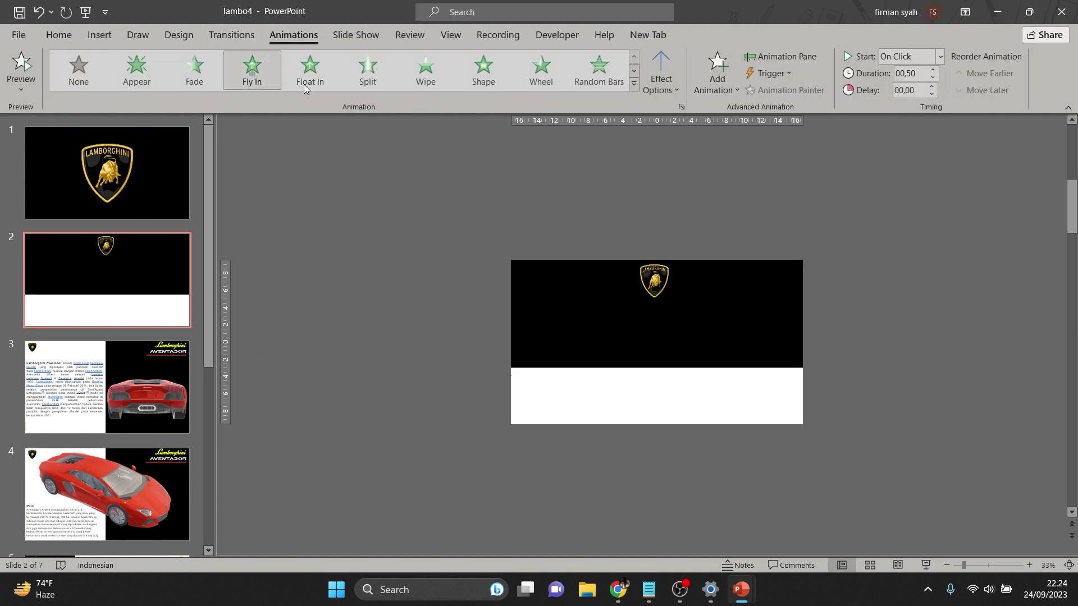
{"action": "left_click", "coordinate": [661, 73]}
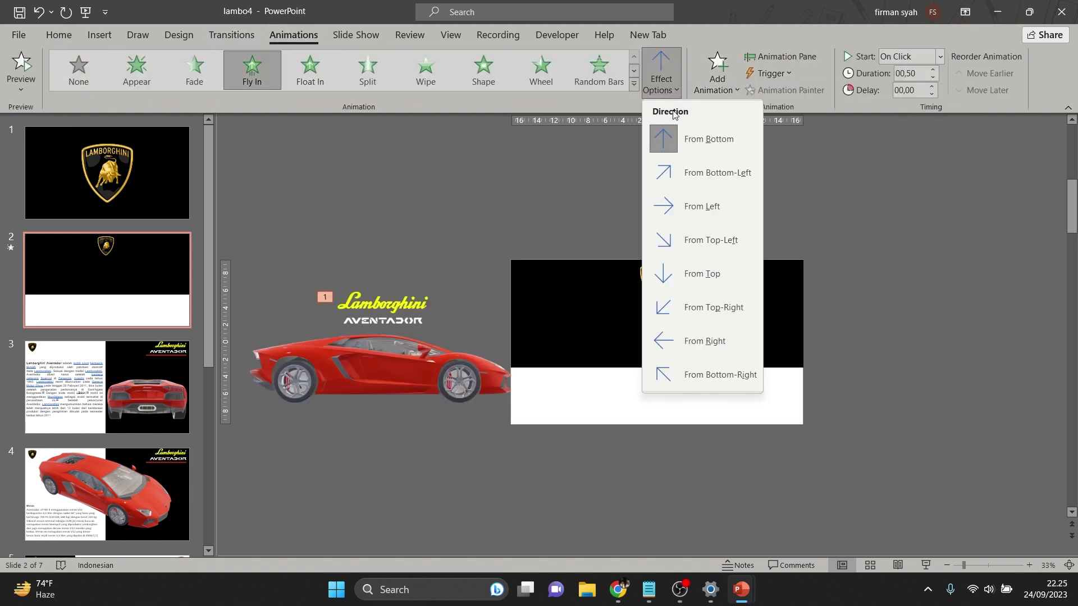
{"action": "left_click", "coordinate": [689, 202]}
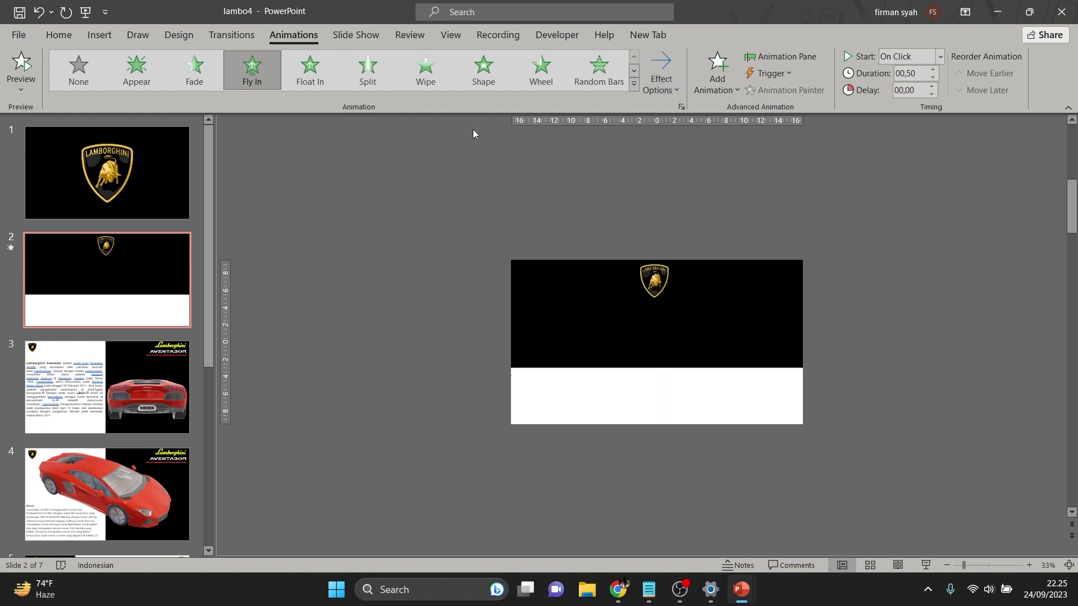
{"action": "left_click", "coordinate": [412, 322]}
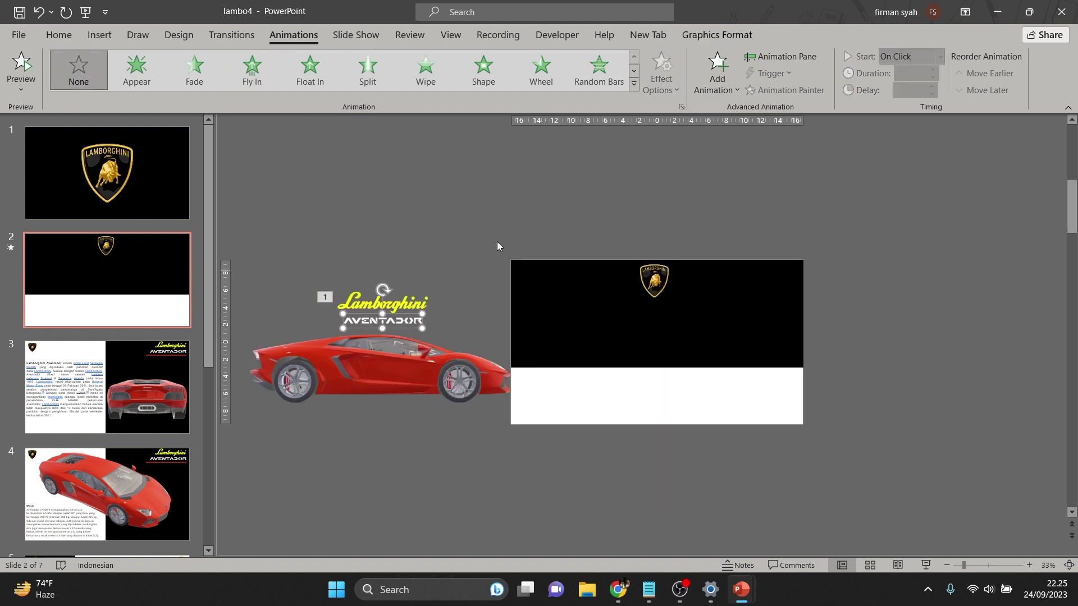
{"action": "left_click", "coordinate": [262, 78]}
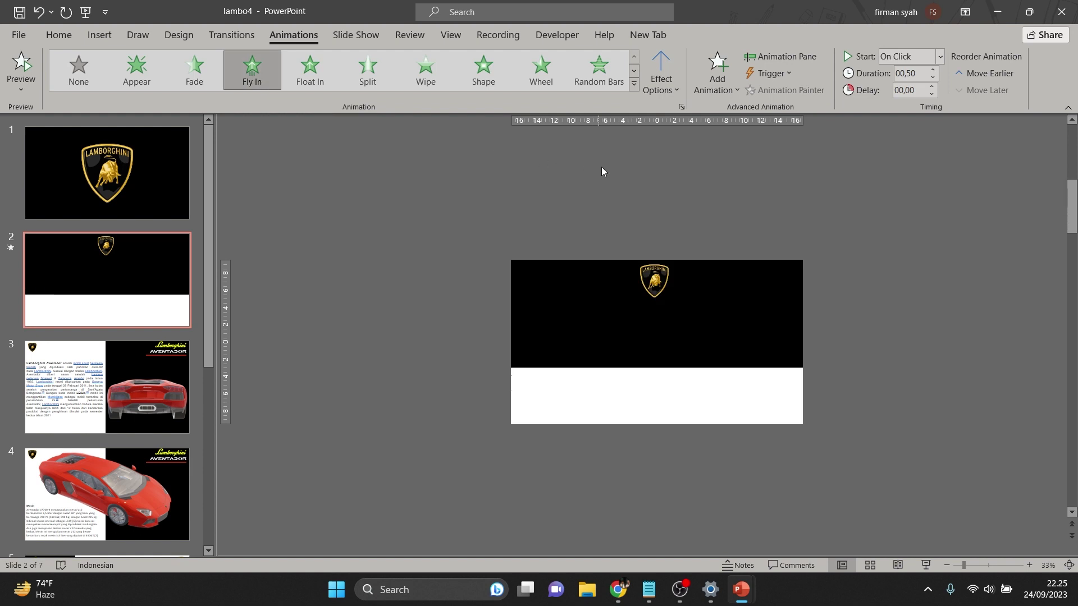
{"action": "left_click", "coordinate": [662, 70]}
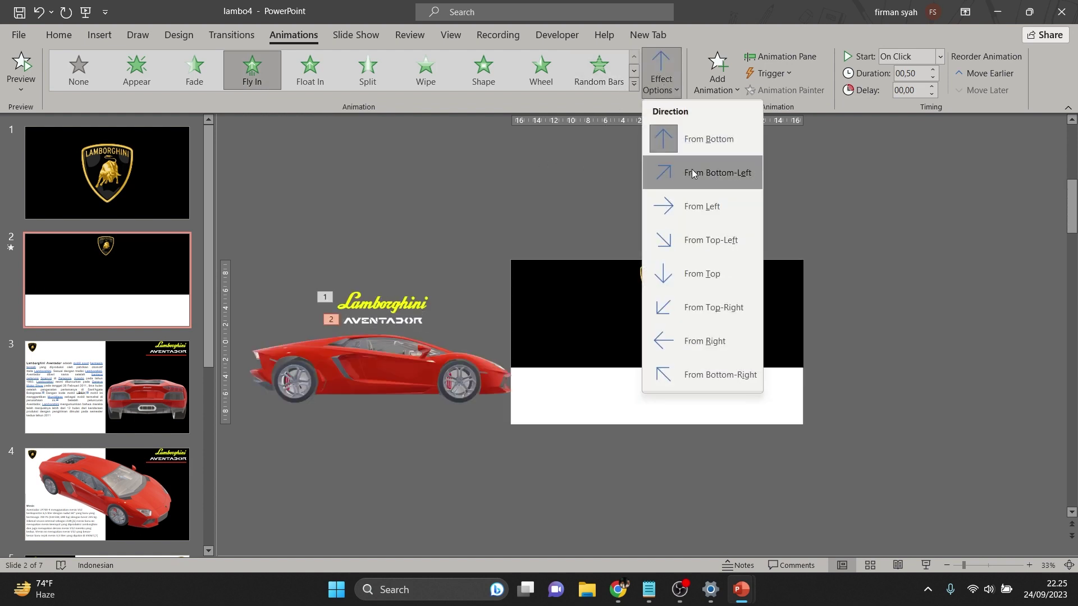
{"action": "left_click", "coordinate": [693, 203]}
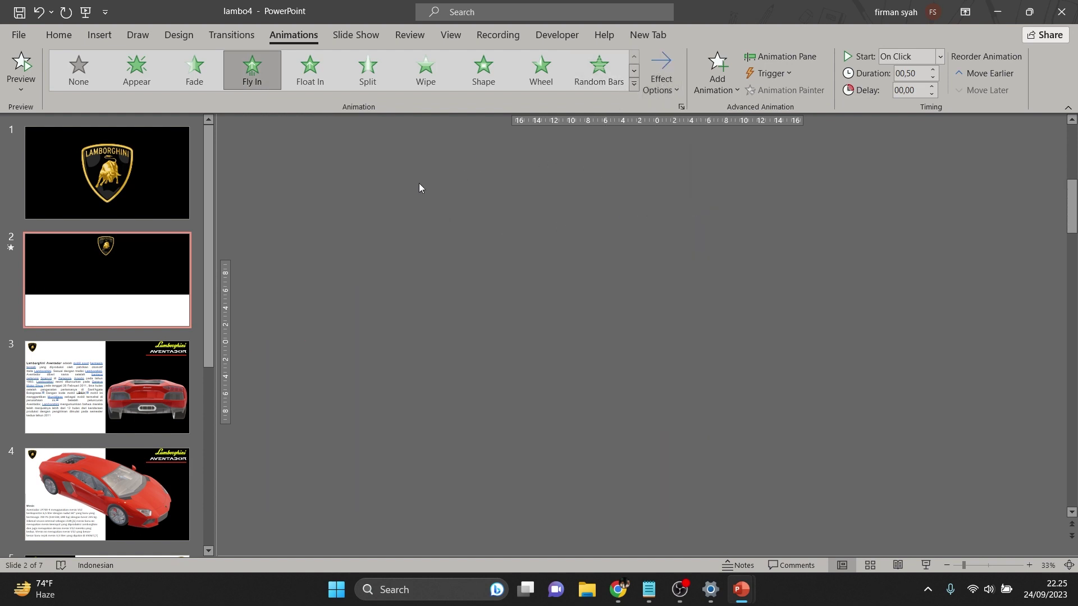
Give the car model a Fly In animation from the left
{"action": "left_click", "coordinate": [416, 369]}
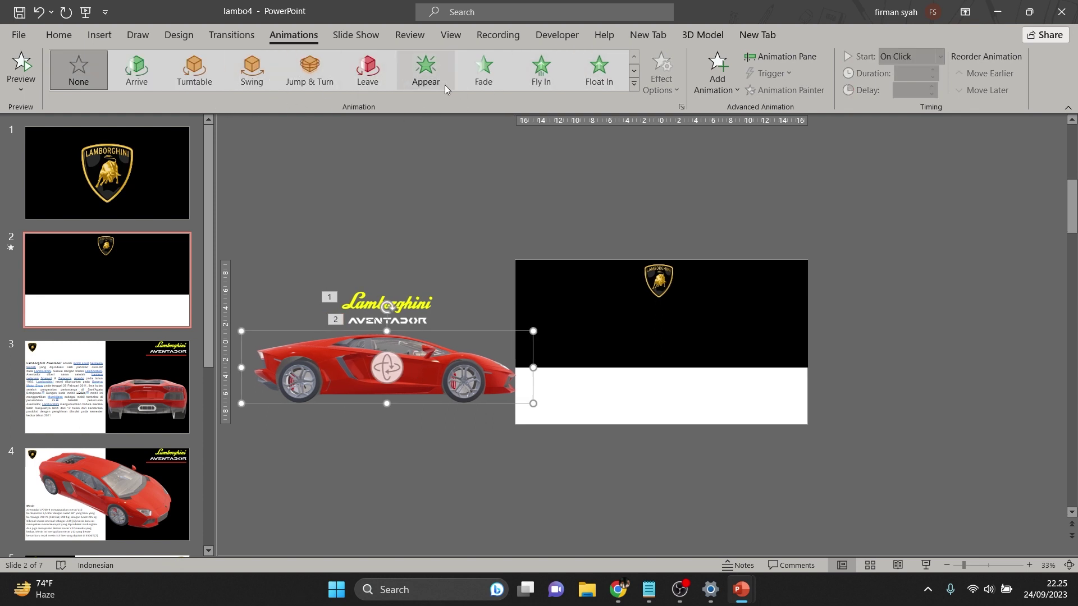
{"action": "left_click", "coordinate": [538, 76]}
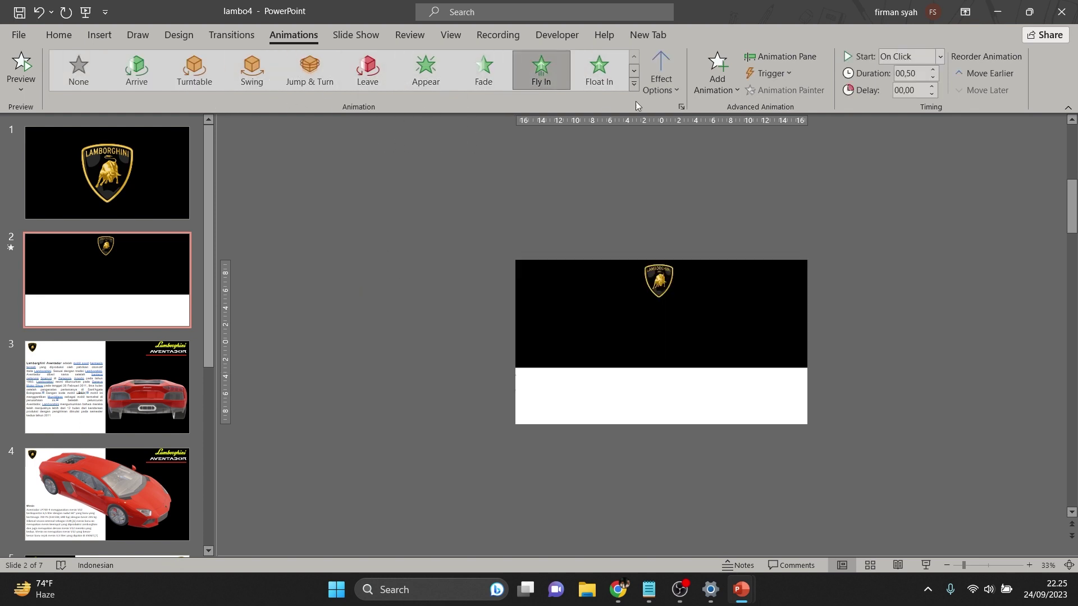
{"action": "left_click", "coordinate": [661, 78]}
{"action": "left_click", "coordinate": [698, 207]}
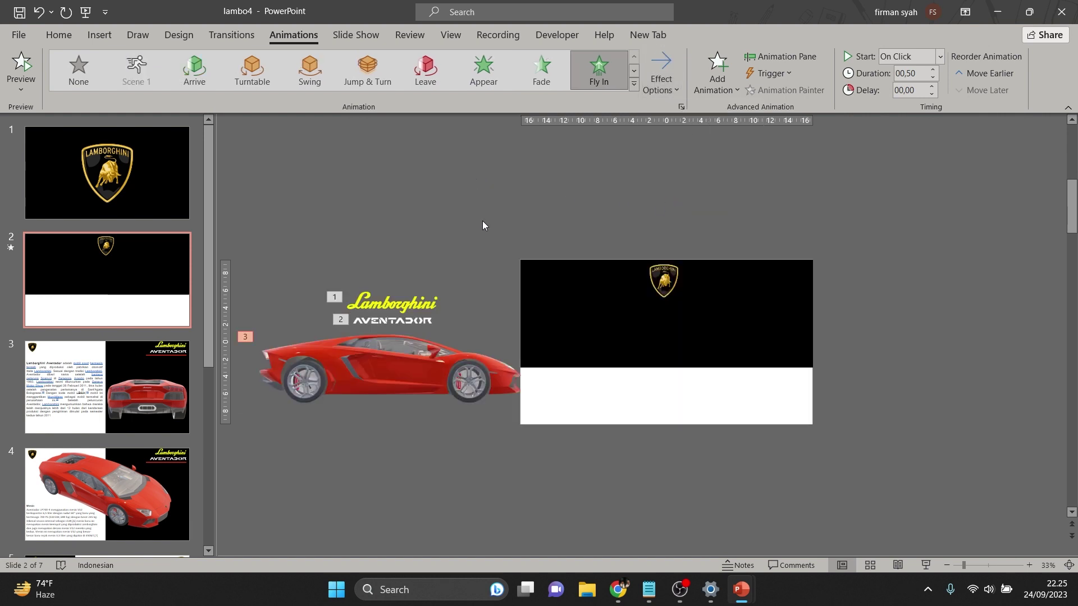
Select the car together with the Lamborghini and AVENTADOR titles
{"action": "left_click_drag", "start_coordinate": [483, 221], "coordinate": [281, 439]}
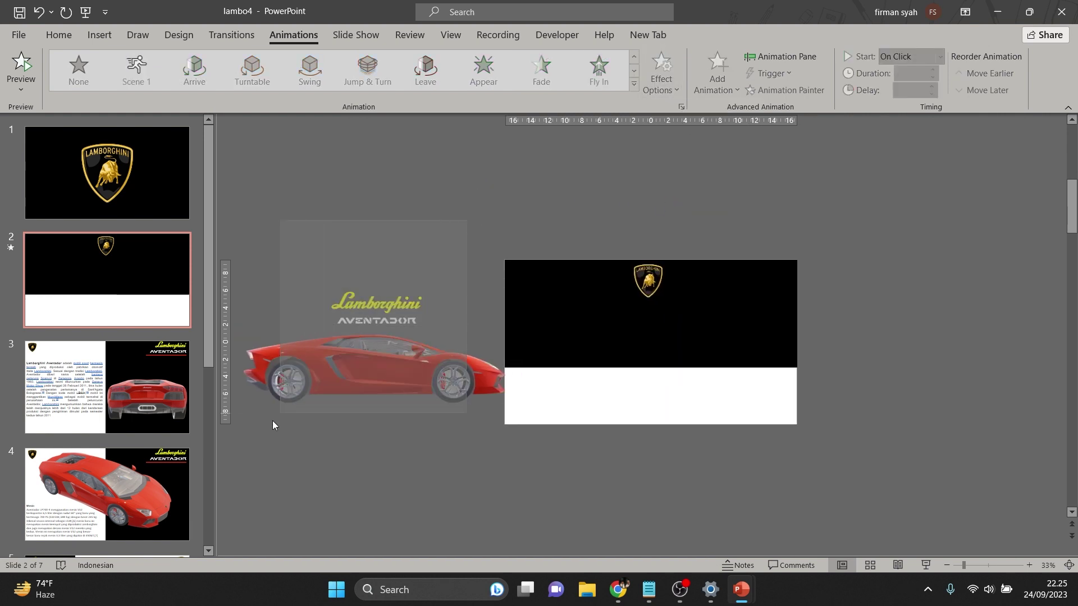
{"action": "left_click", "coordinate": [385, 377]}
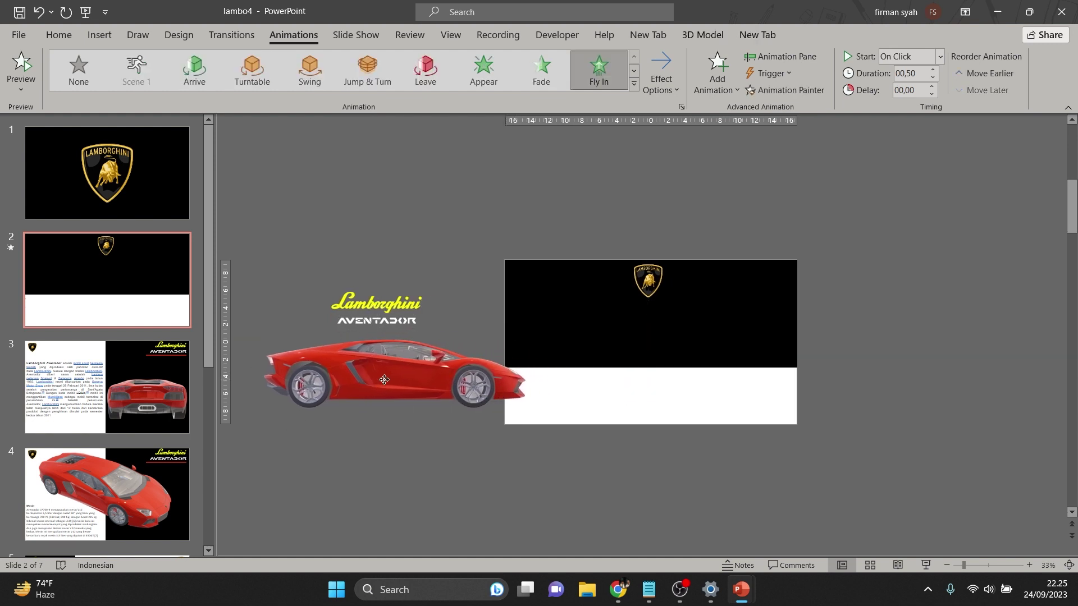
{"action": "left_click", "coordinate": [422, 304], "text": "shift"}
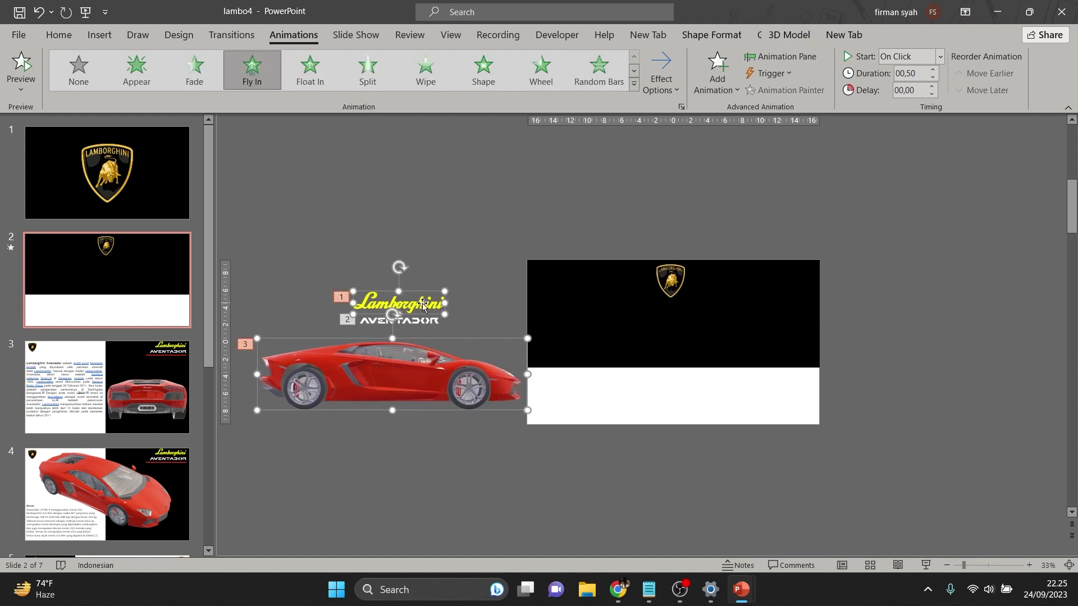
{"action": "left_click", "coordinate": [415, 324], "text": "shift"}
Move the car and Lamborghini/AVENTADOR titles onto slide 2 beneath the shield, then view slide 3
{"action": "left_click_drag", "start_coordinate": [416, 324], "coordinate": [670, 360]}
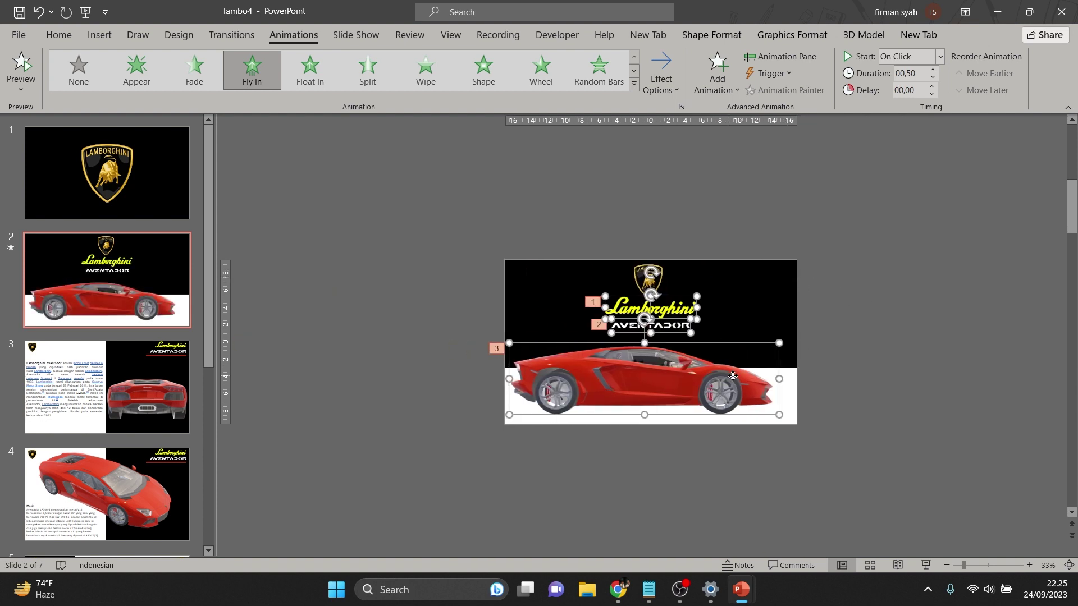
{"action": "left_click", "coordinate": [786, 380]}
{"action": "left_click", "coordinate": [661, 309]}
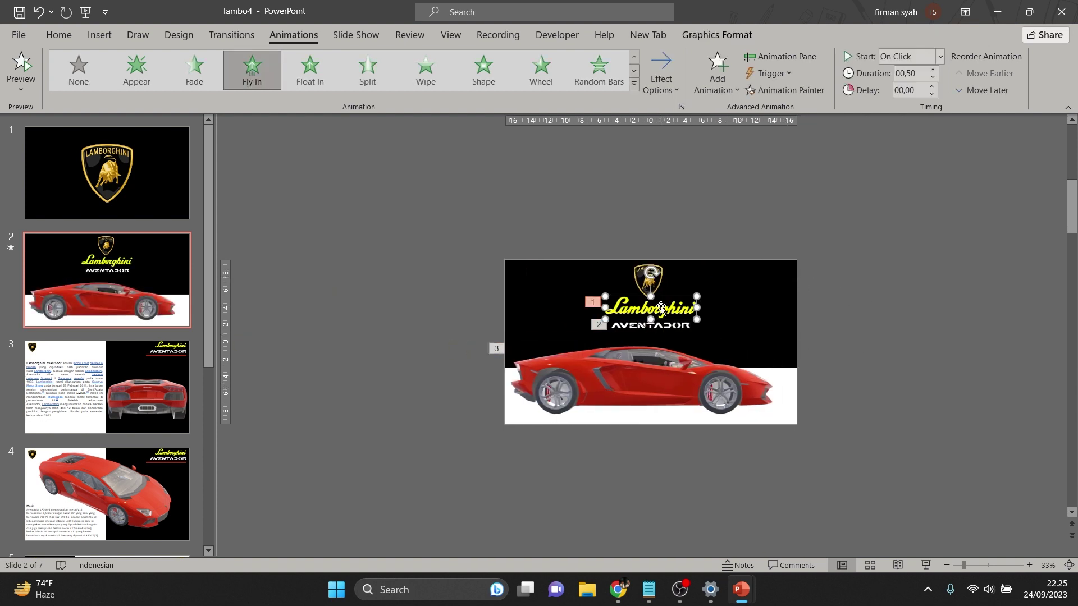
{"action": "left_click", "coordinate": [650, 338], "text": "shift"}
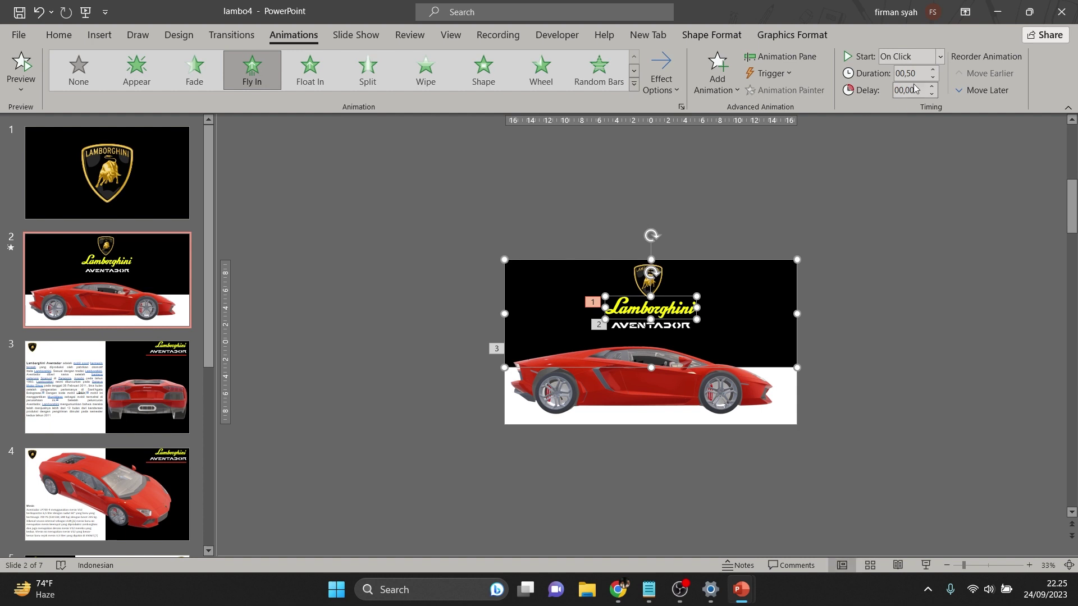
{"action": "left_click", "coordinate": [986, 305]}
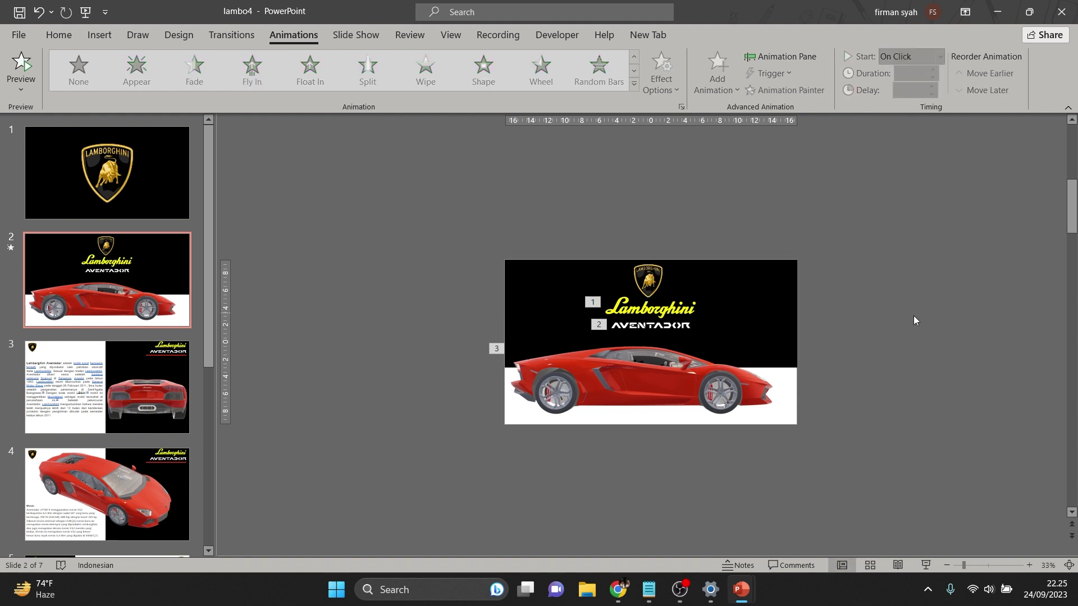
{"action": "left_click", "coordinate": [163, 396]}
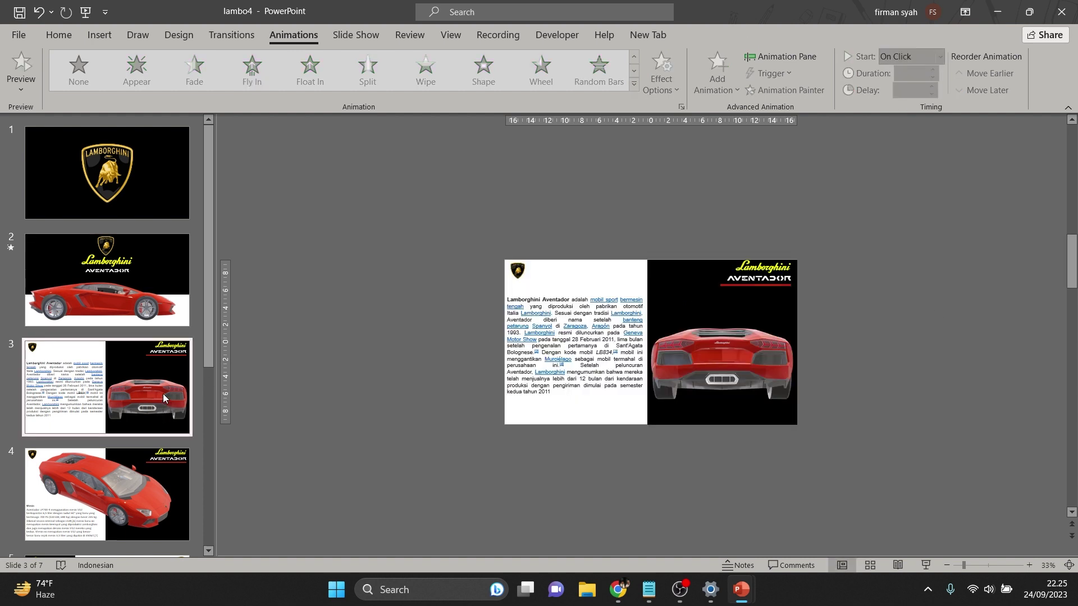
Give slide 2 a Morph transition and start the slide show from slide 1
{"action": "key", "text": "Down"}
{"action": "mouse_move", "coordinate": [204, 365]}
{"action": "left_mouse_down"}
{"action": "mouse_move", "coordinate": [230, 534]}
{"action": "mouse_move", "coordinate": [238, 359]}
{"action": "left_mouse_up"}
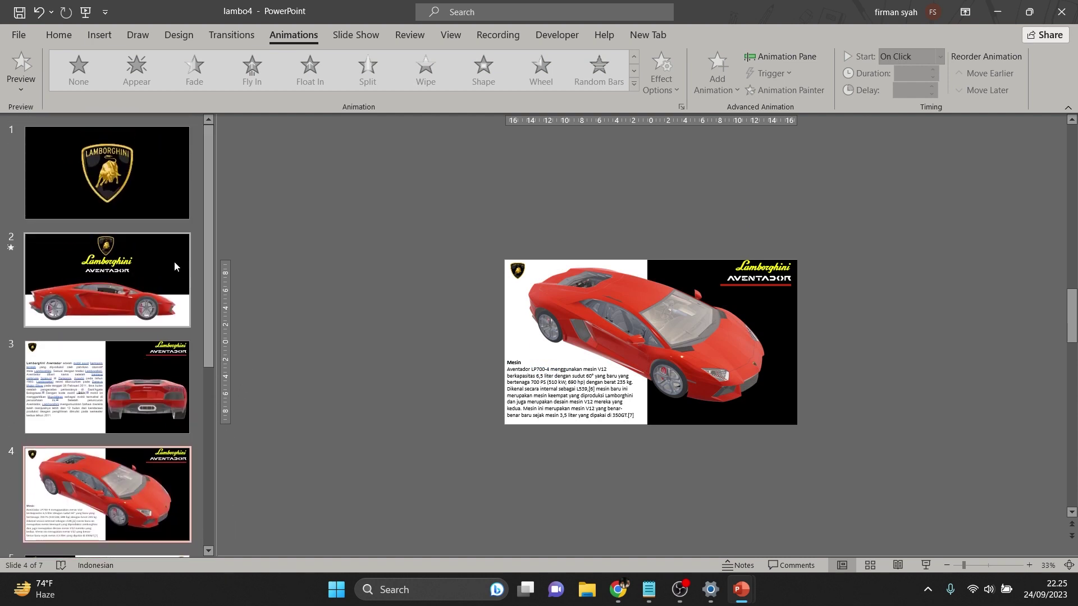
{"action": "left_click", "coordinate": [168, 262]}
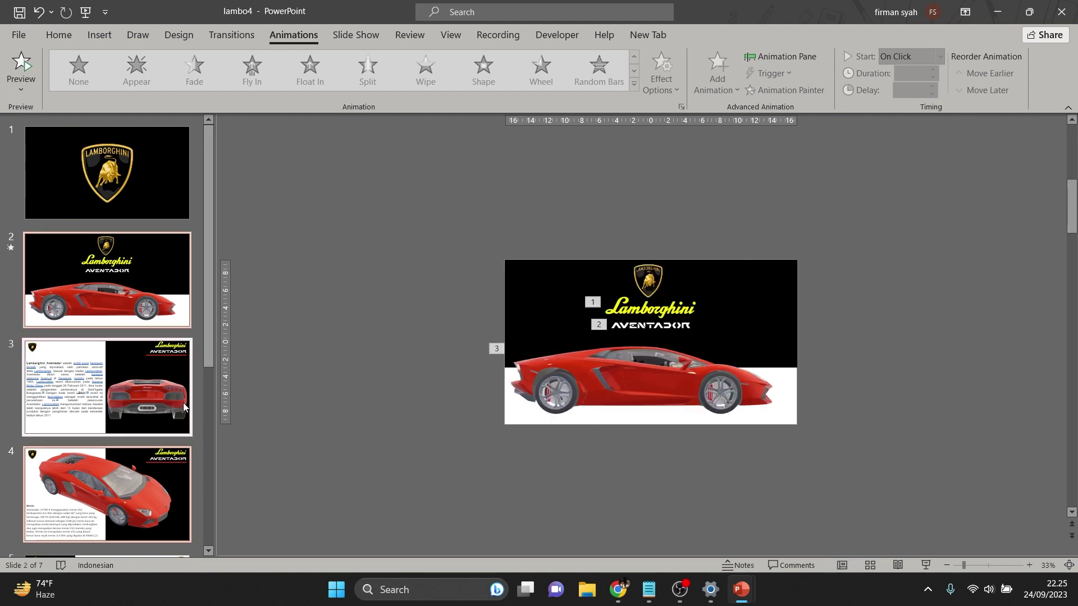
{"action": "scroll", "coordinate": [183, 405], "scroll_direction": "down", "scroll_amount": 3}
{"action": "scroll", "coordinate": [136, 525], "scroll_direction": "down", "scroll_amount": 3}
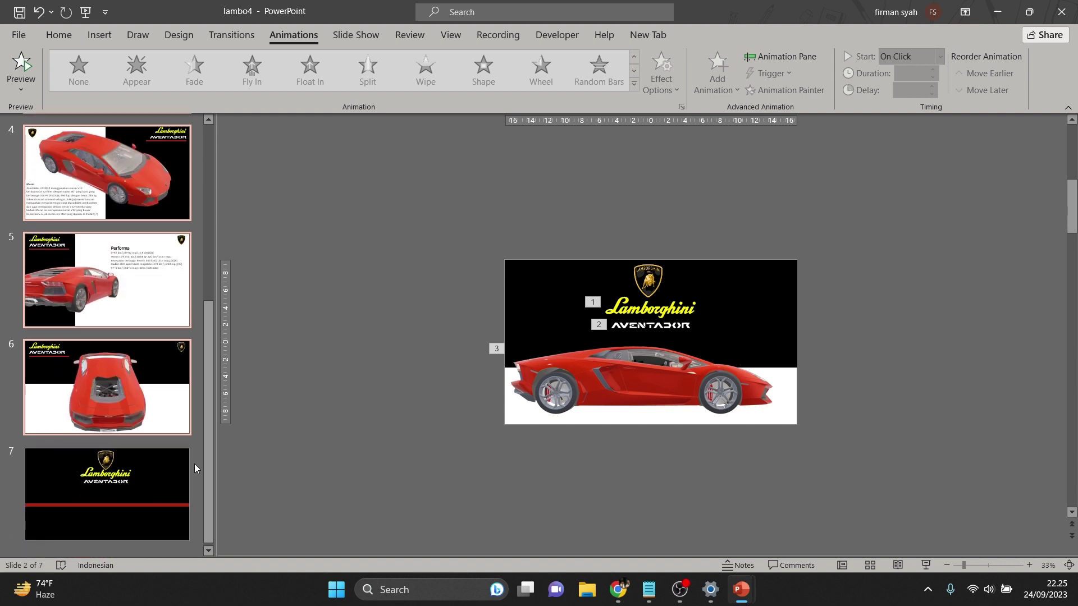
{"action": "left_click", "coordinate": [224, 36]}
{"action": "left_click", "coordinate": [138, 68]}
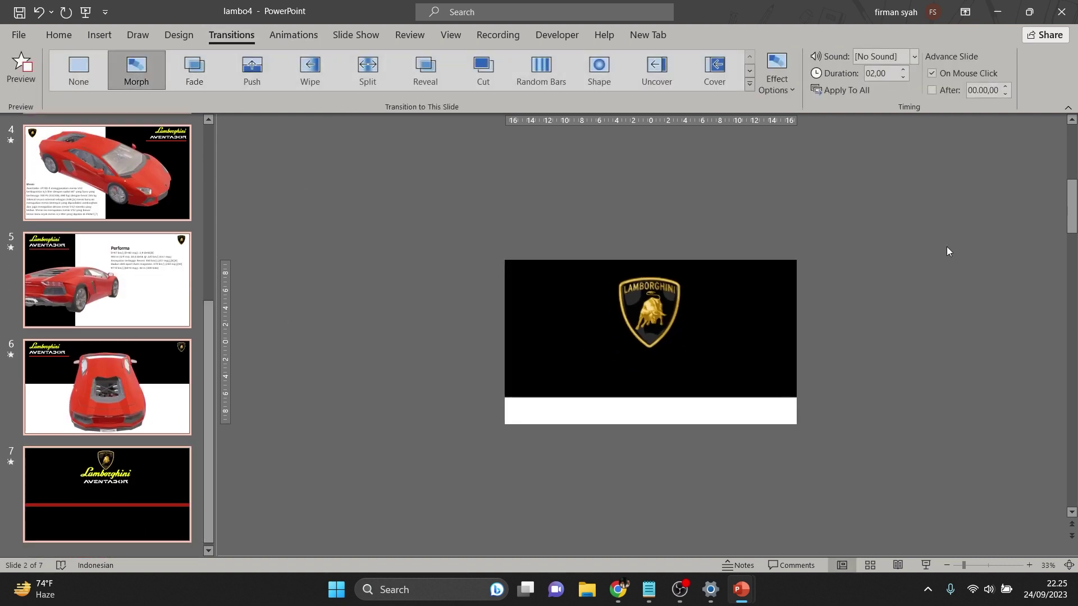
{"action": "key", "text": "Home"}
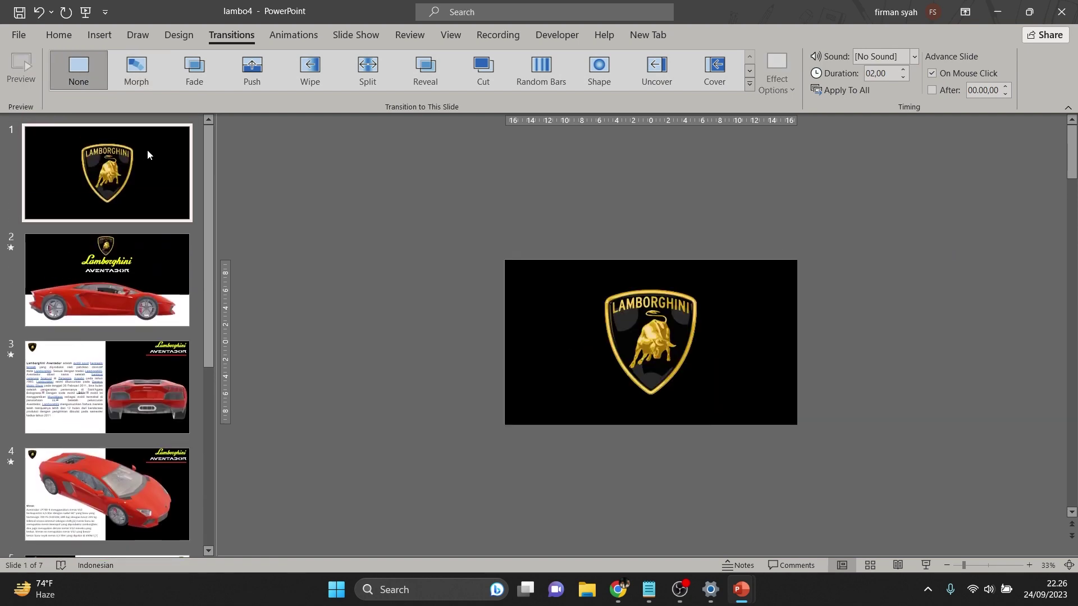
{"action": "left_click", "coordinate": [87, 13]}
Advance the slide show through slides 2–7 to the end-of-show screen
{"action": "left_click", "coordinate": [835, 211]}
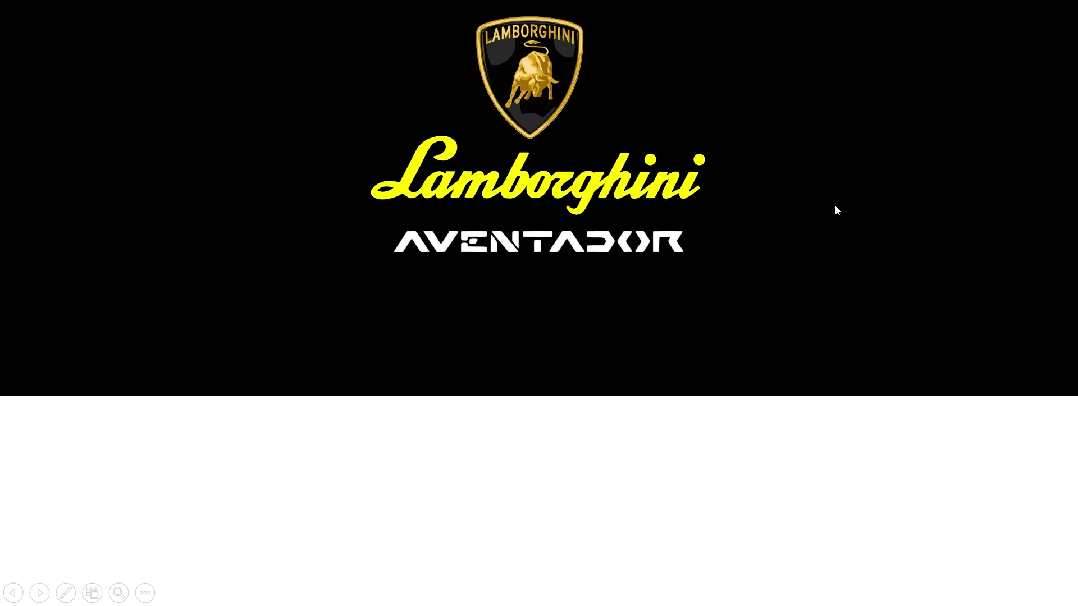
{"action": "left_click", "coordinate": [836, 211]}
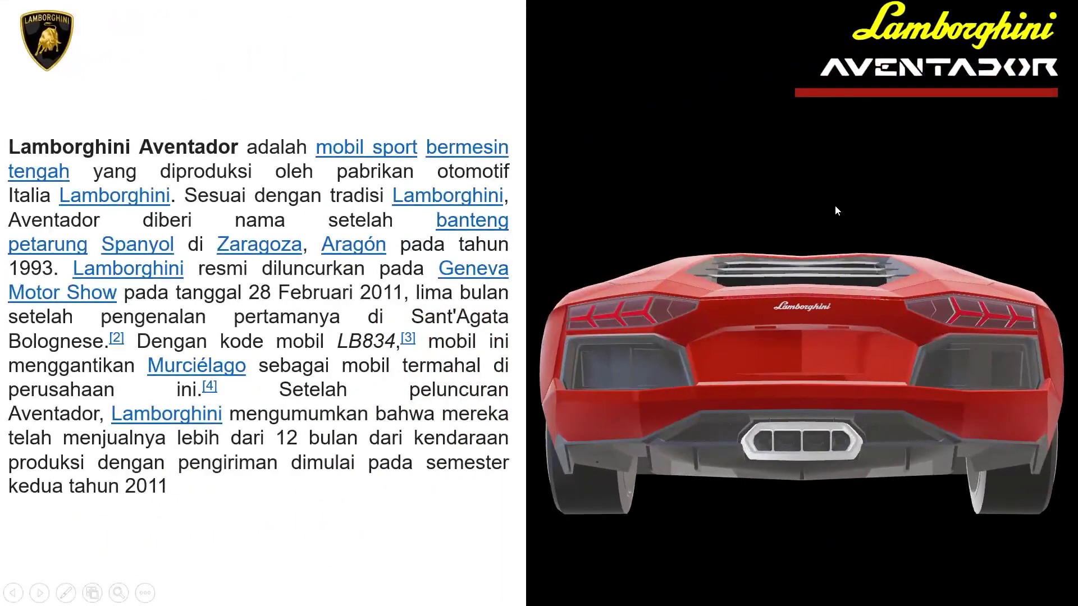
{"action": "key", "text": "Right"}
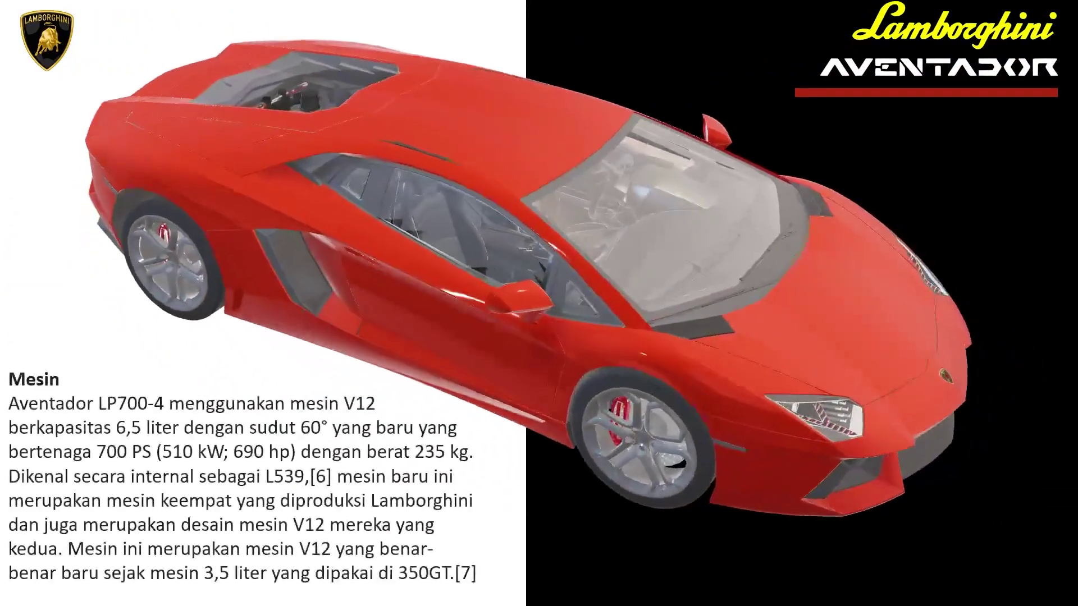
{"action": "key", "text": "Right"}
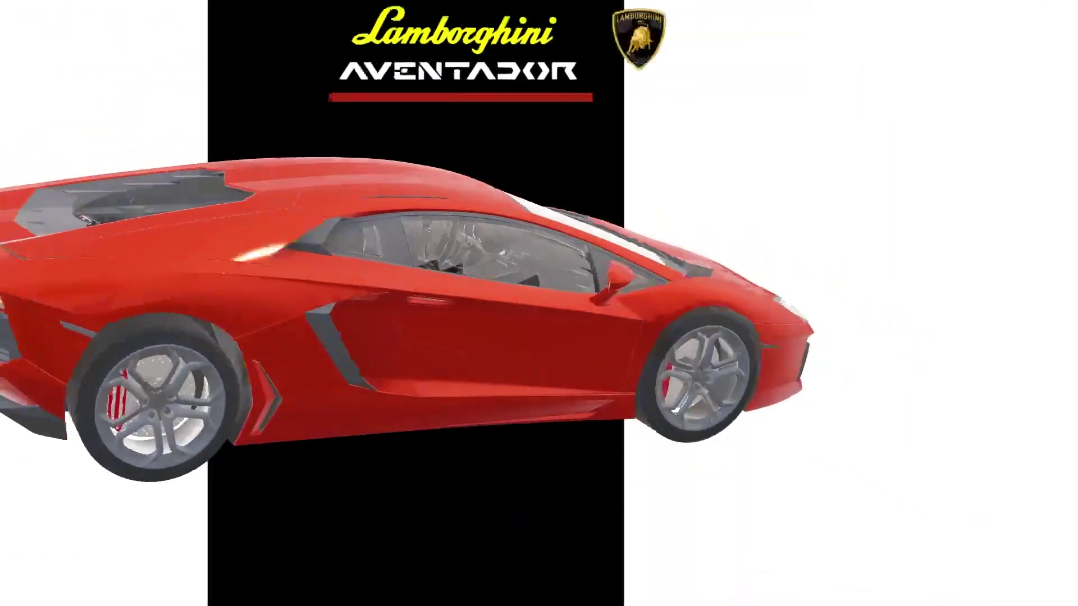
{"action": "key", "text": "Right"}
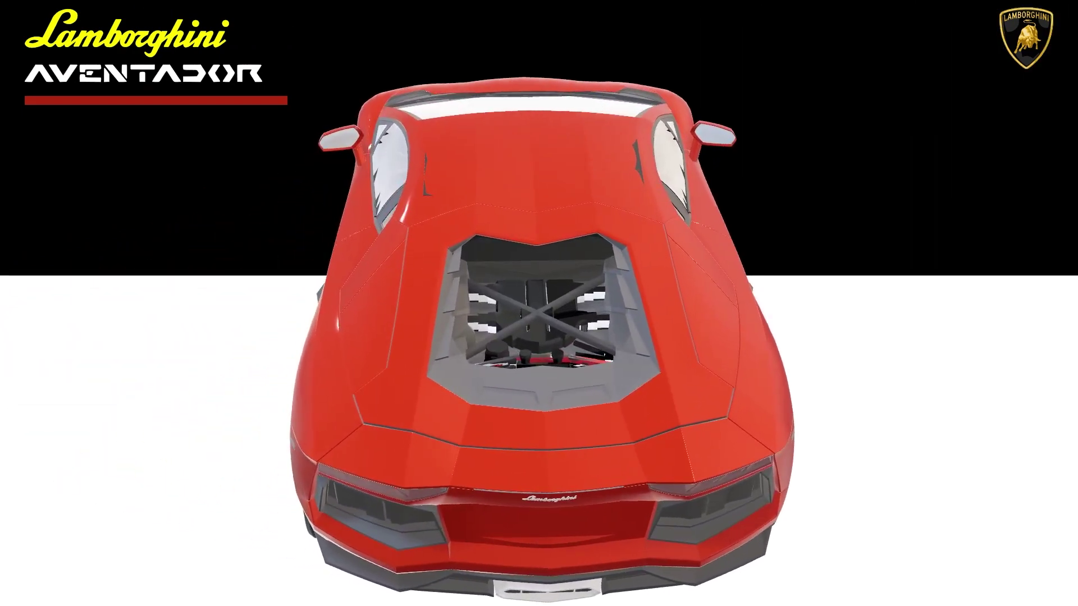
{"action": "key", "text": "Right"}
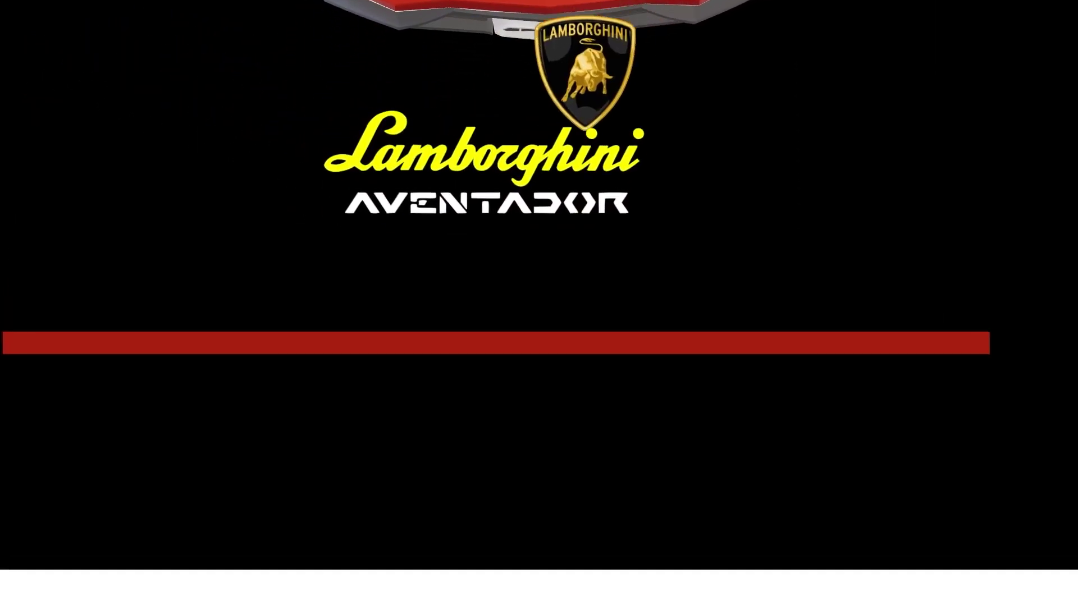
{"action": "key", "text": "Right"}
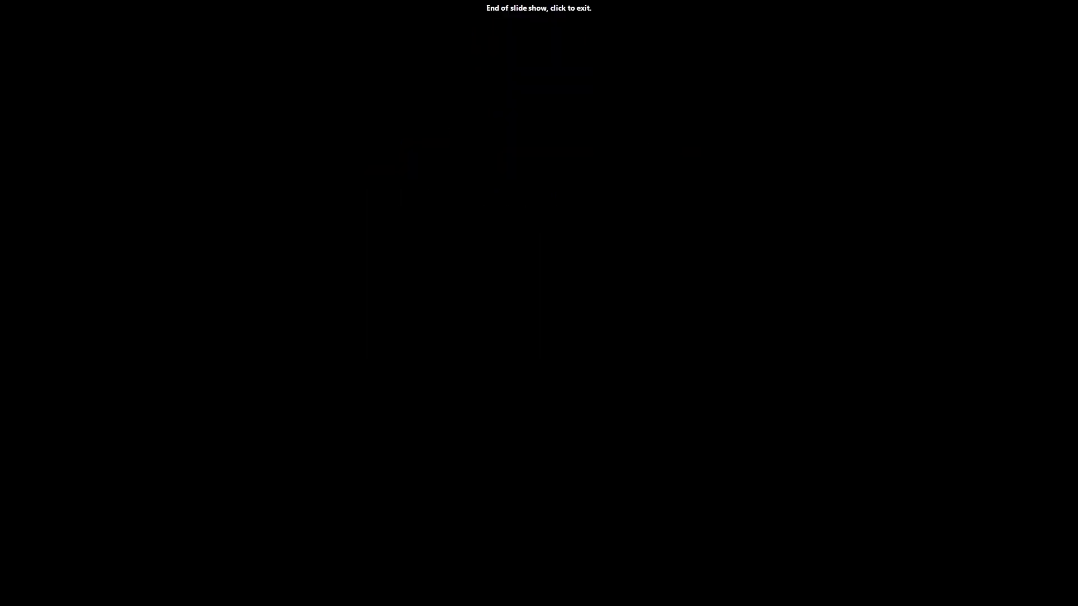
Advance past the final slide to end the slideshow and return to slide 7 in the editor
{"action": "key", "text": "Right"}
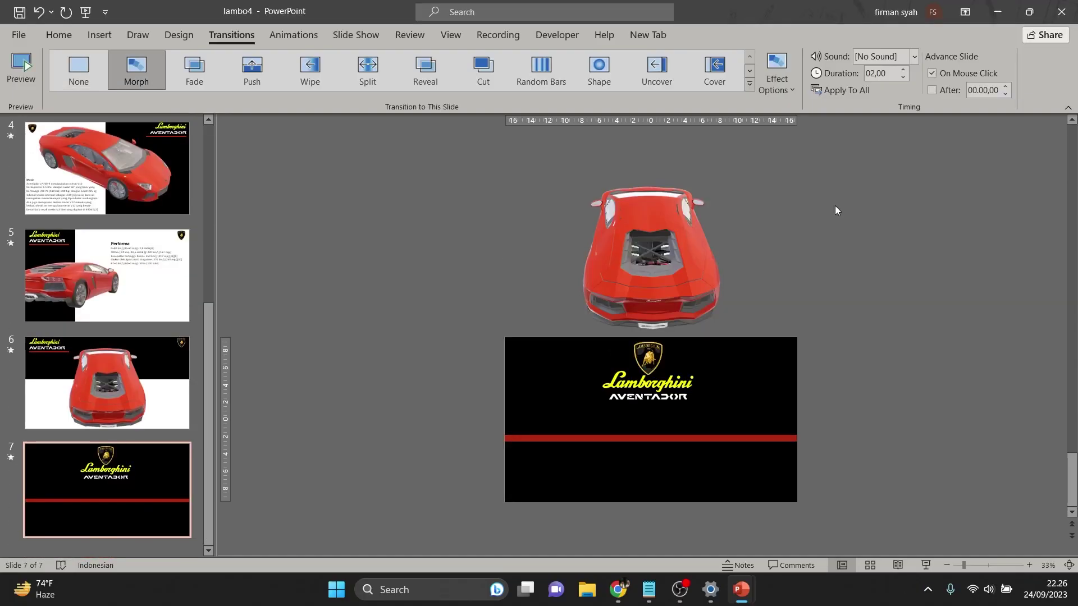